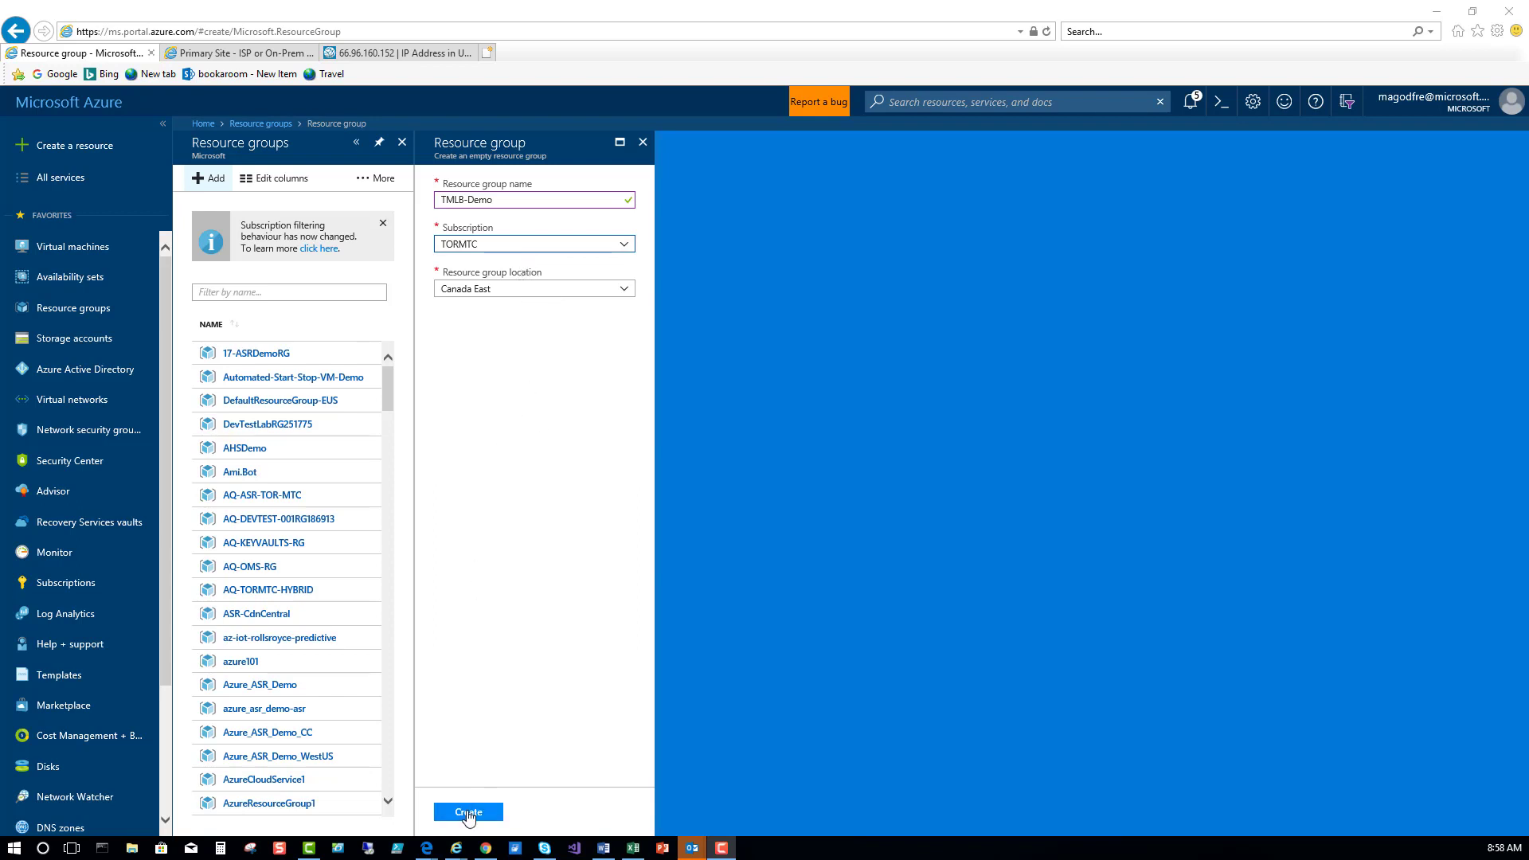
Step: Create the resource group TMLB-Demo under the TORMTC subscription in Canada East
{"action": "left_click", "coordinate": [468, 812]}
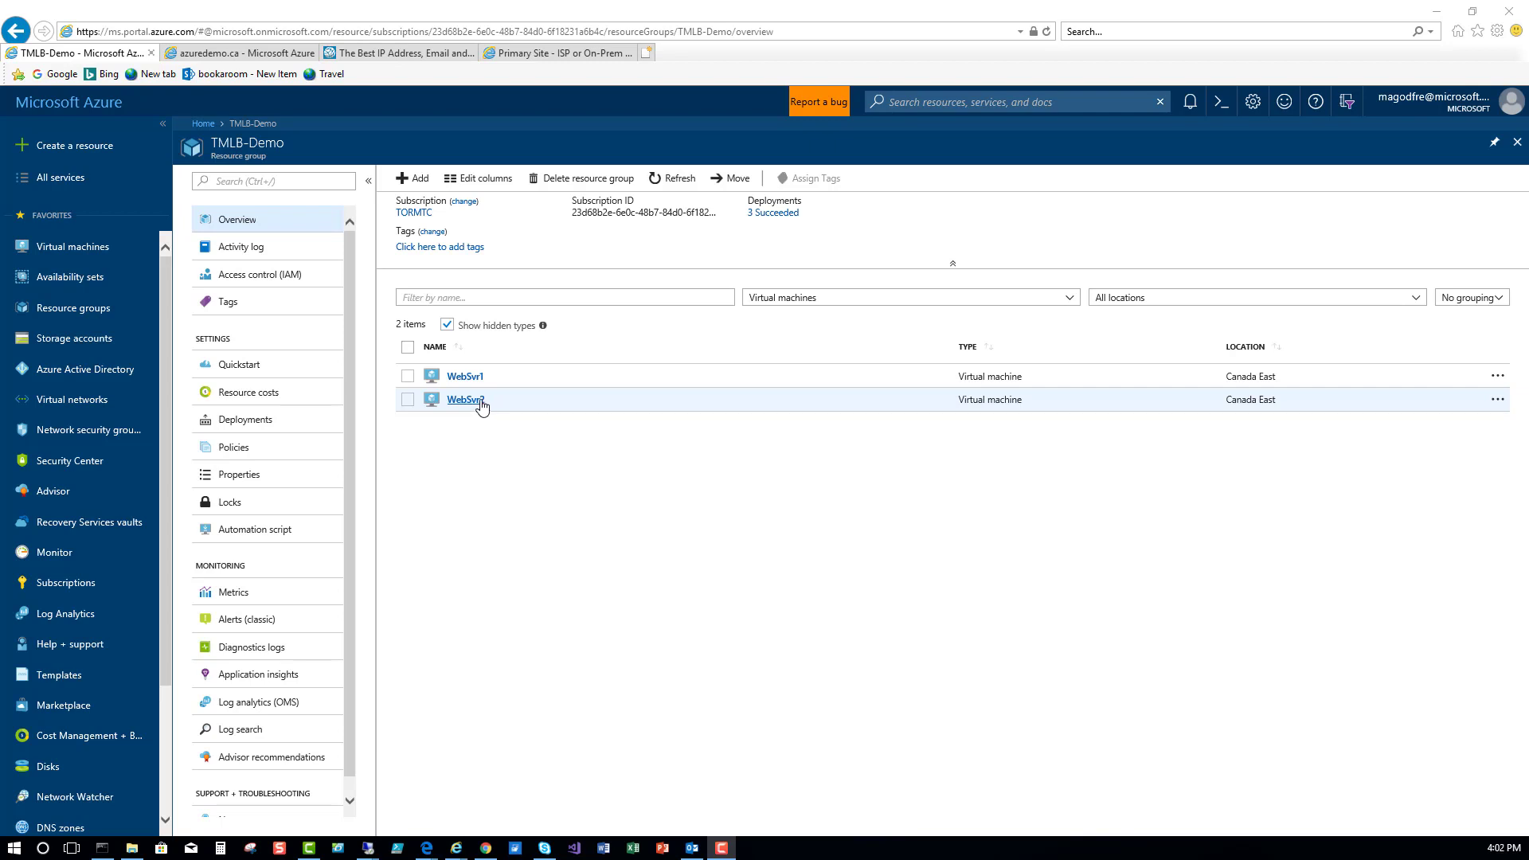
Step: Copy the public IP address of the WebSvr1 virtual machine and load it in a new browser tab
{"action": "left_click", "coordinate": [461, 378]}
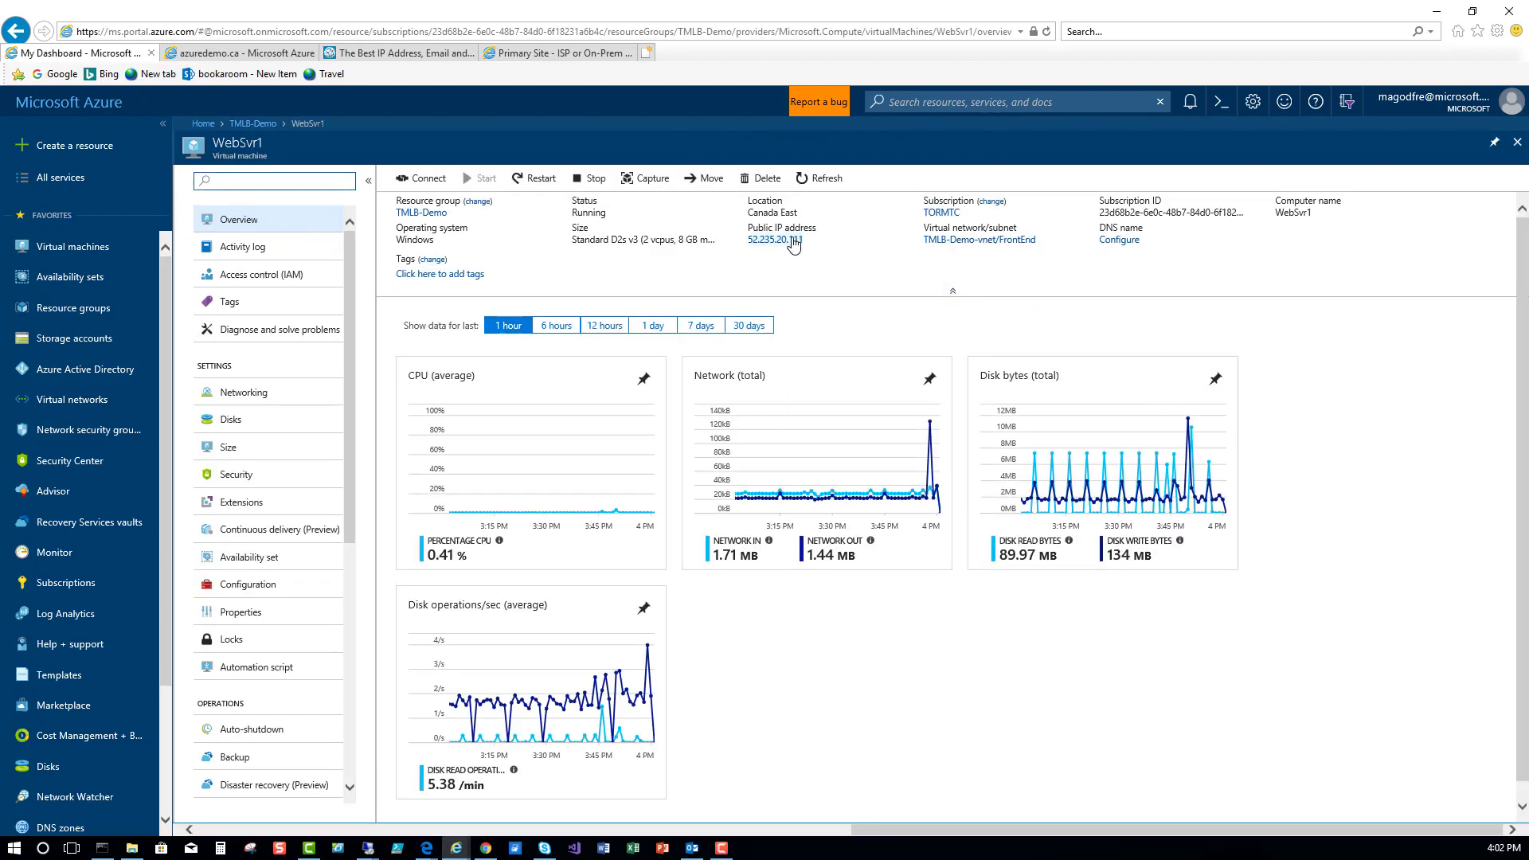
{"action": "left_click", "coordinate": [812, 240]}
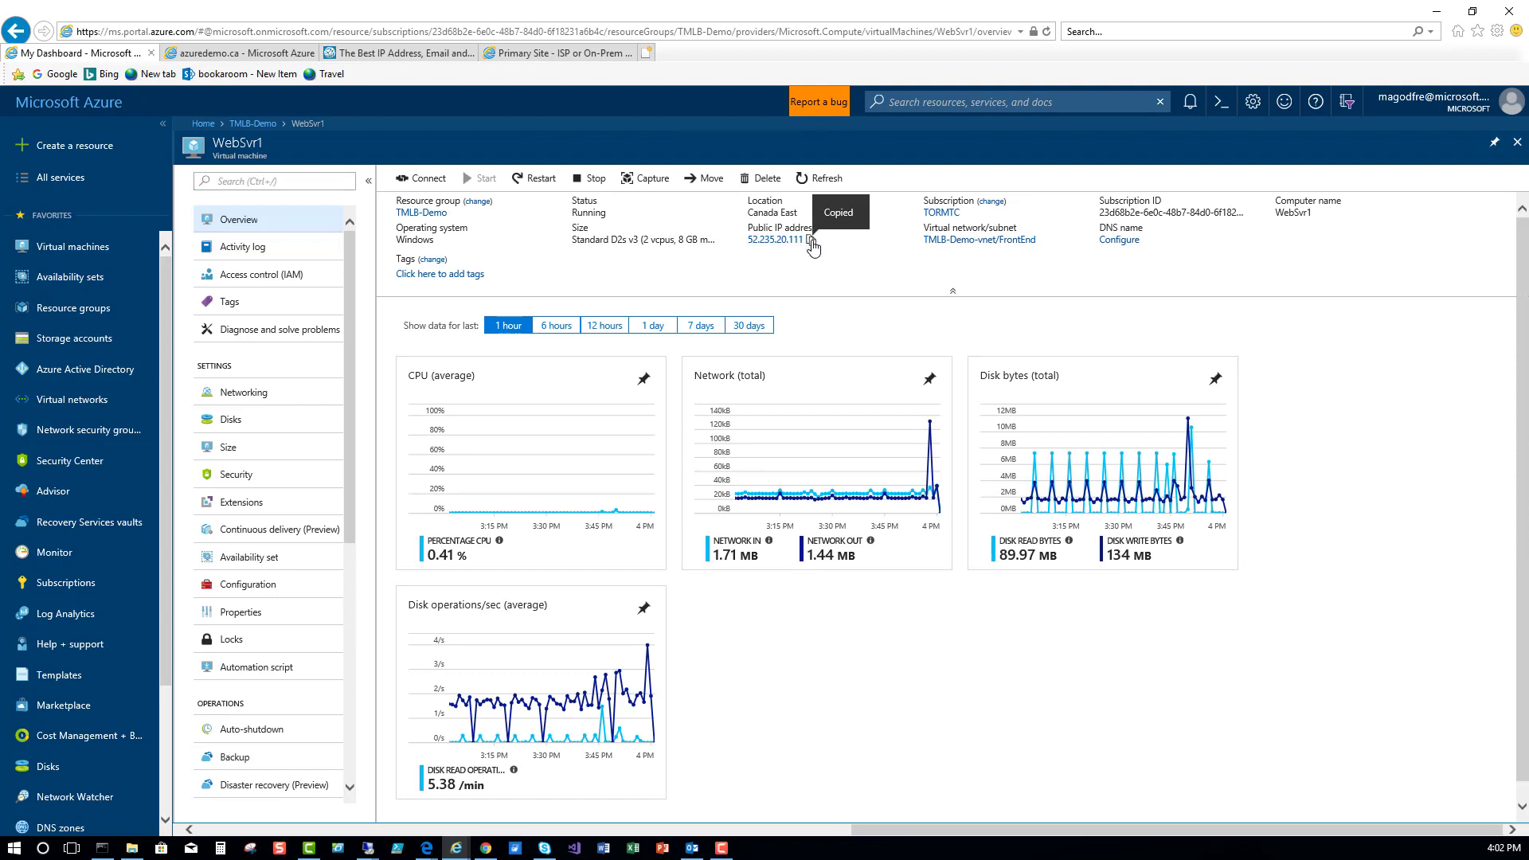
{"action": "left_click", "coordinate": [646, 52]}
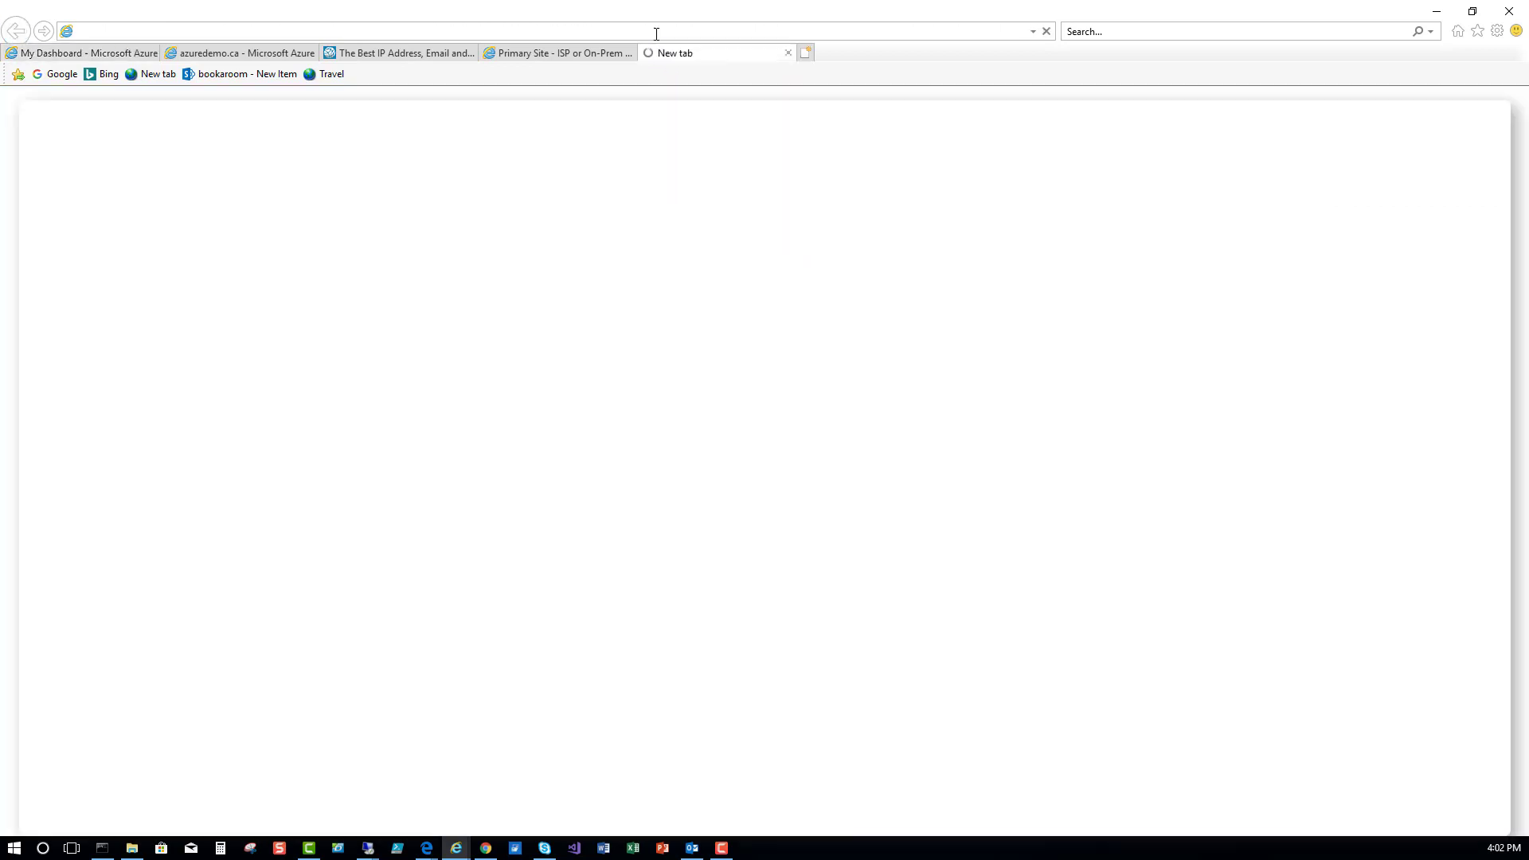
{"action": "key", "text": "ctrl+v"}
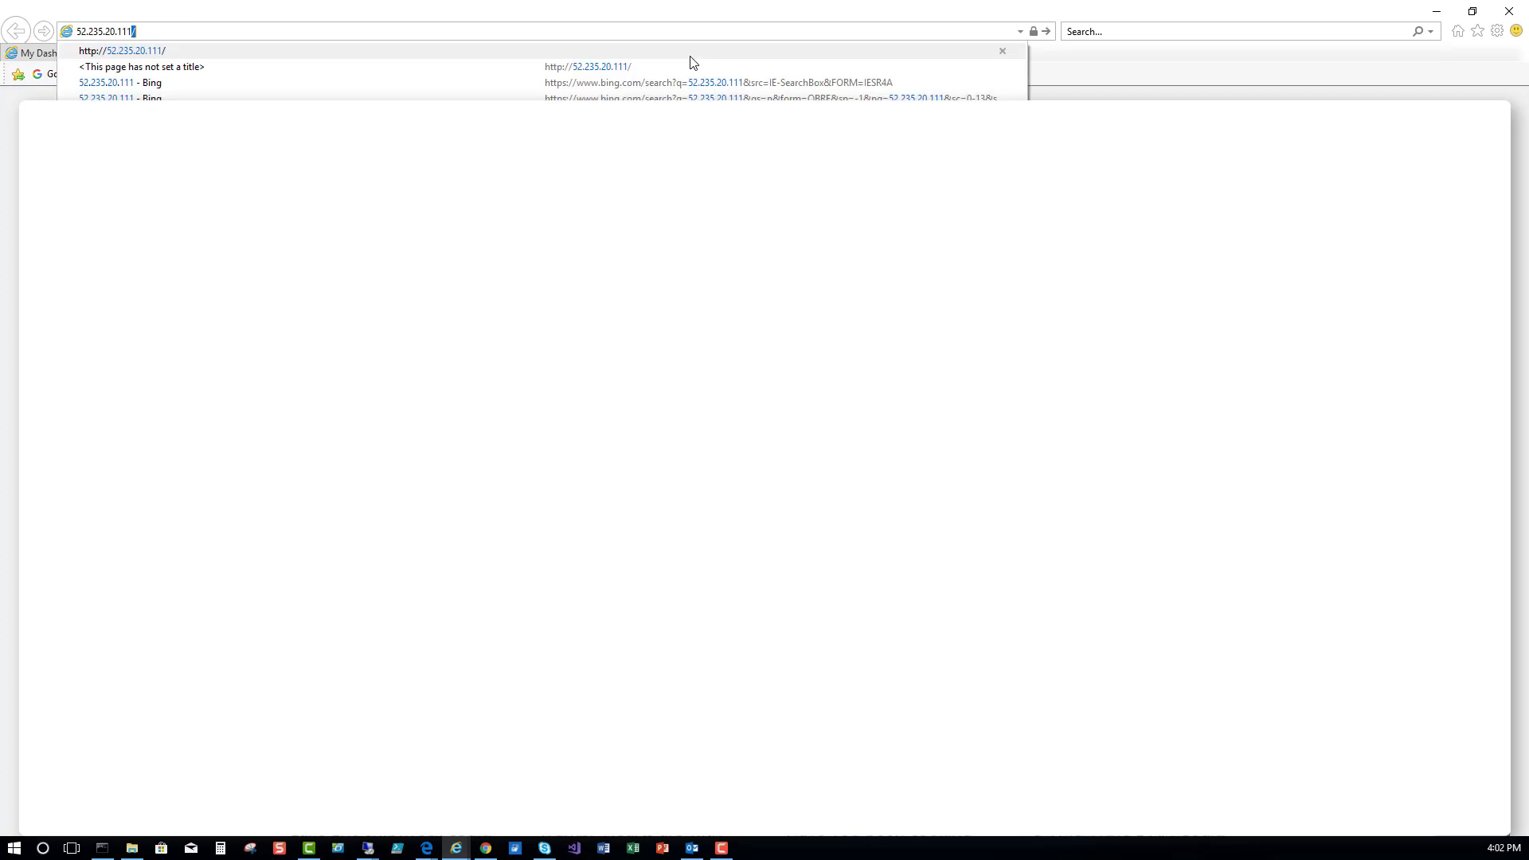
{"action": "key", "text": "Return"}
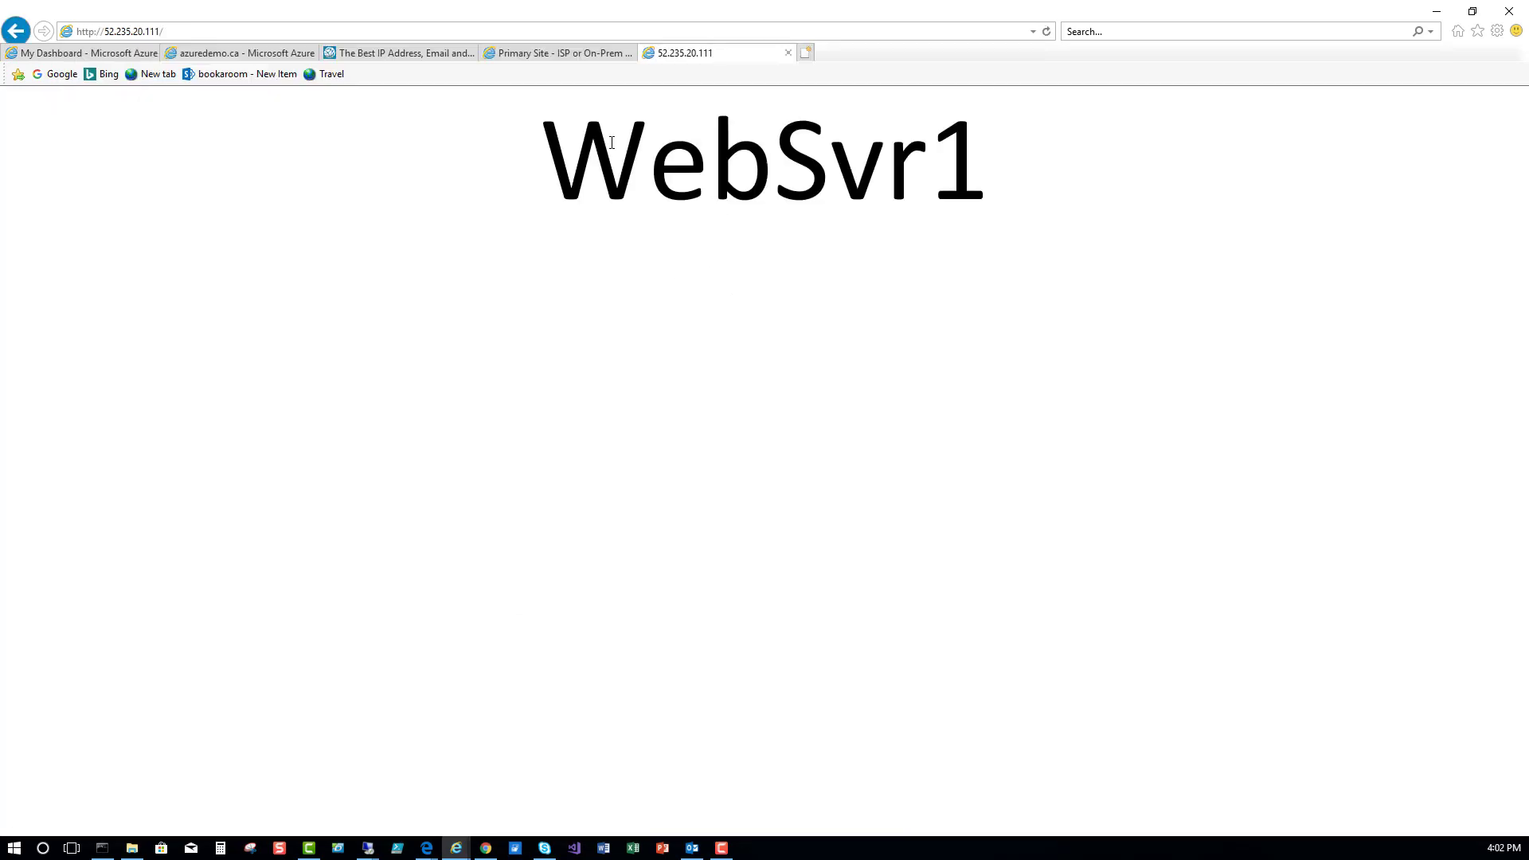
Step: Copy the public IP address of the WebSvr2 virtual machine and load it in another new browser tab
{"action": "left_click", "coordinate": [79, 54]}
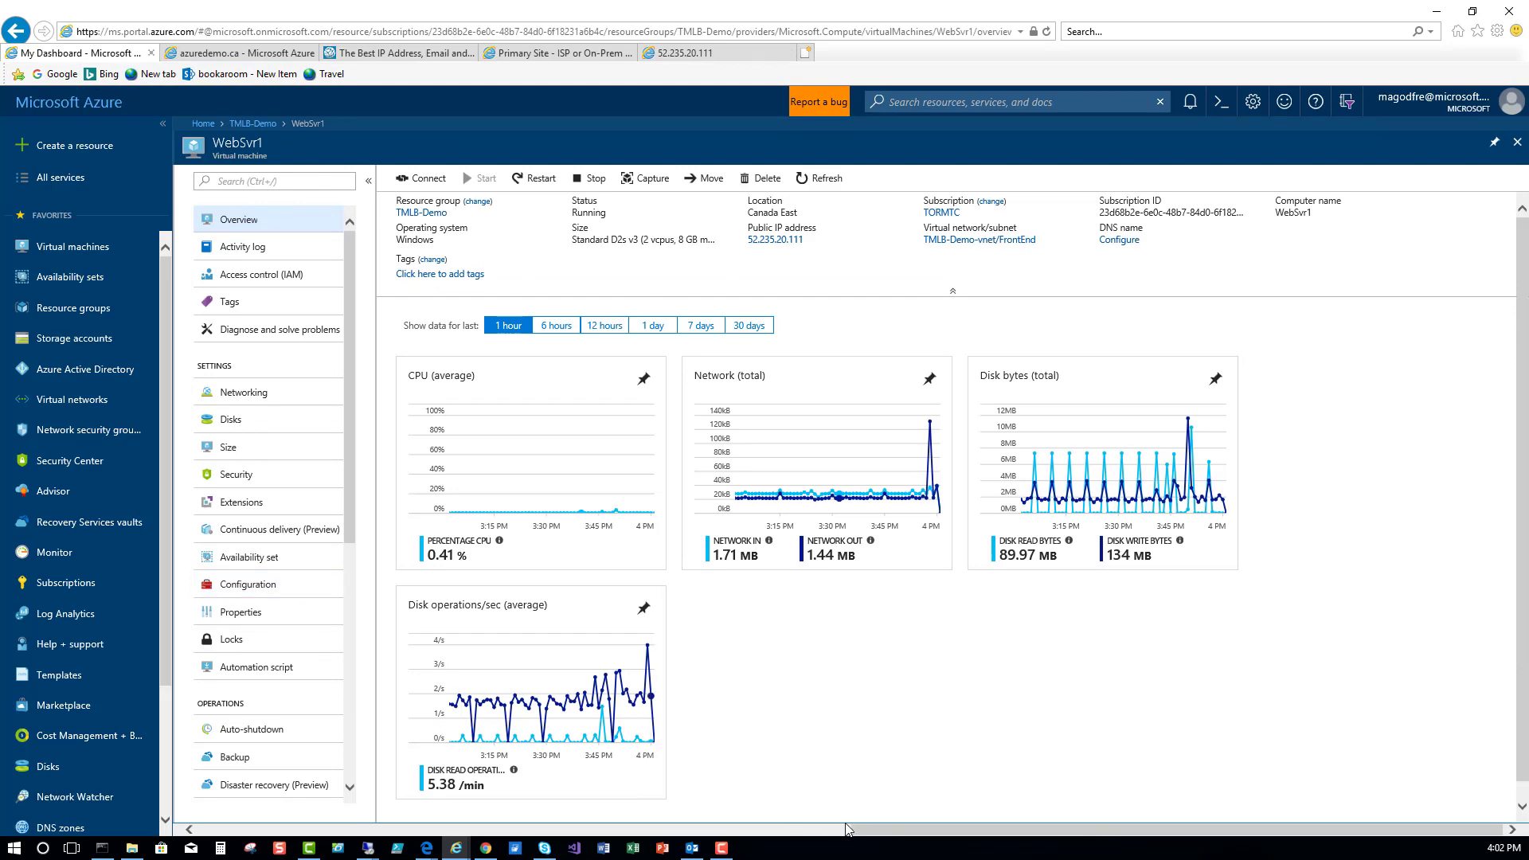
{"action": "left_click_drag", "start_coordinate": [848, 830], "coordinate": [806, 830]}
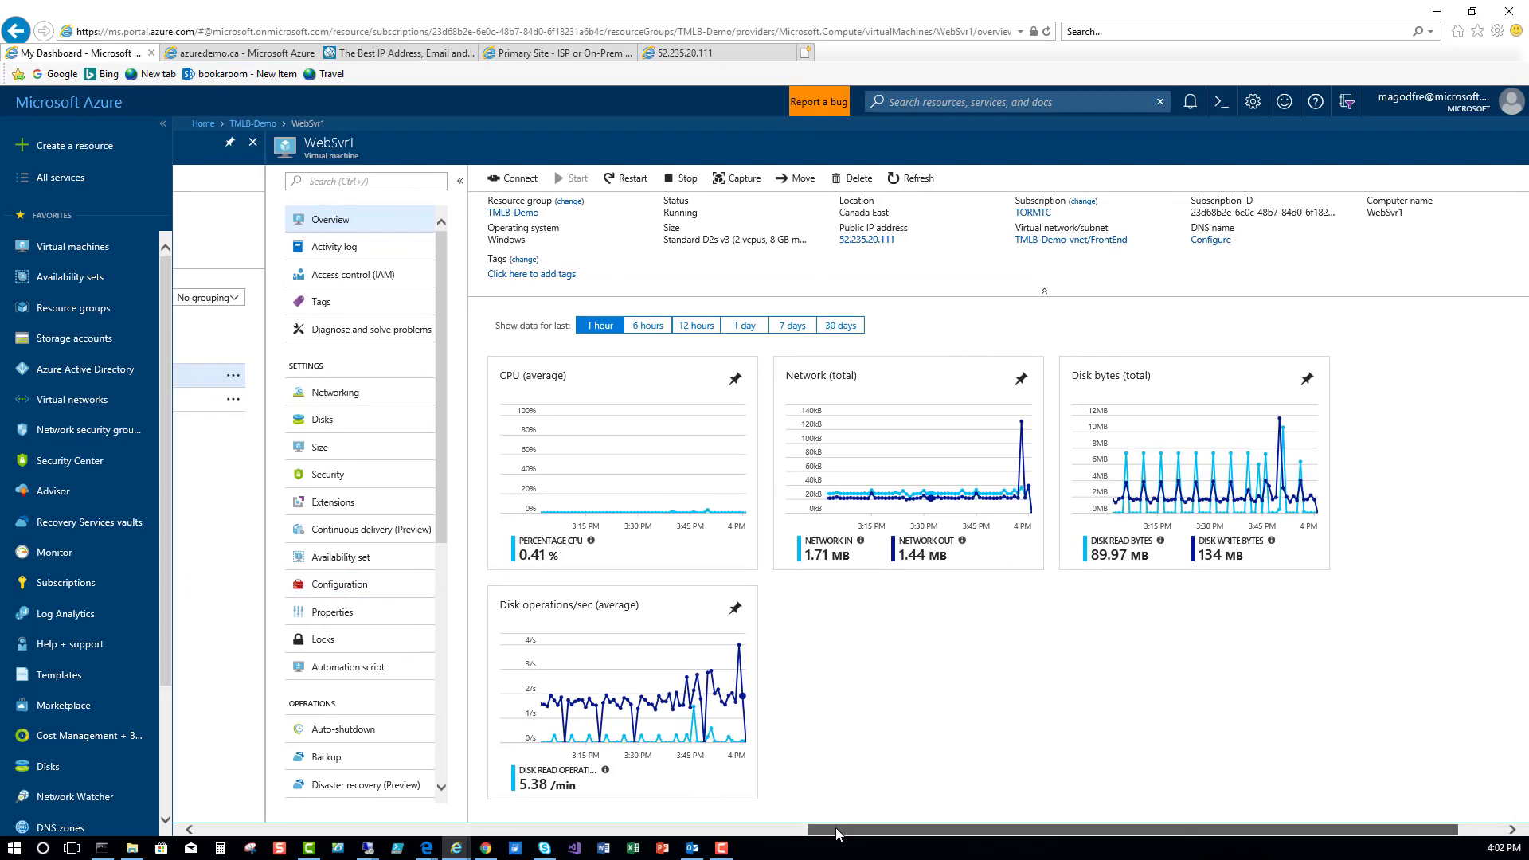
{"action": "left_click", "coordinate": [202, 410]}
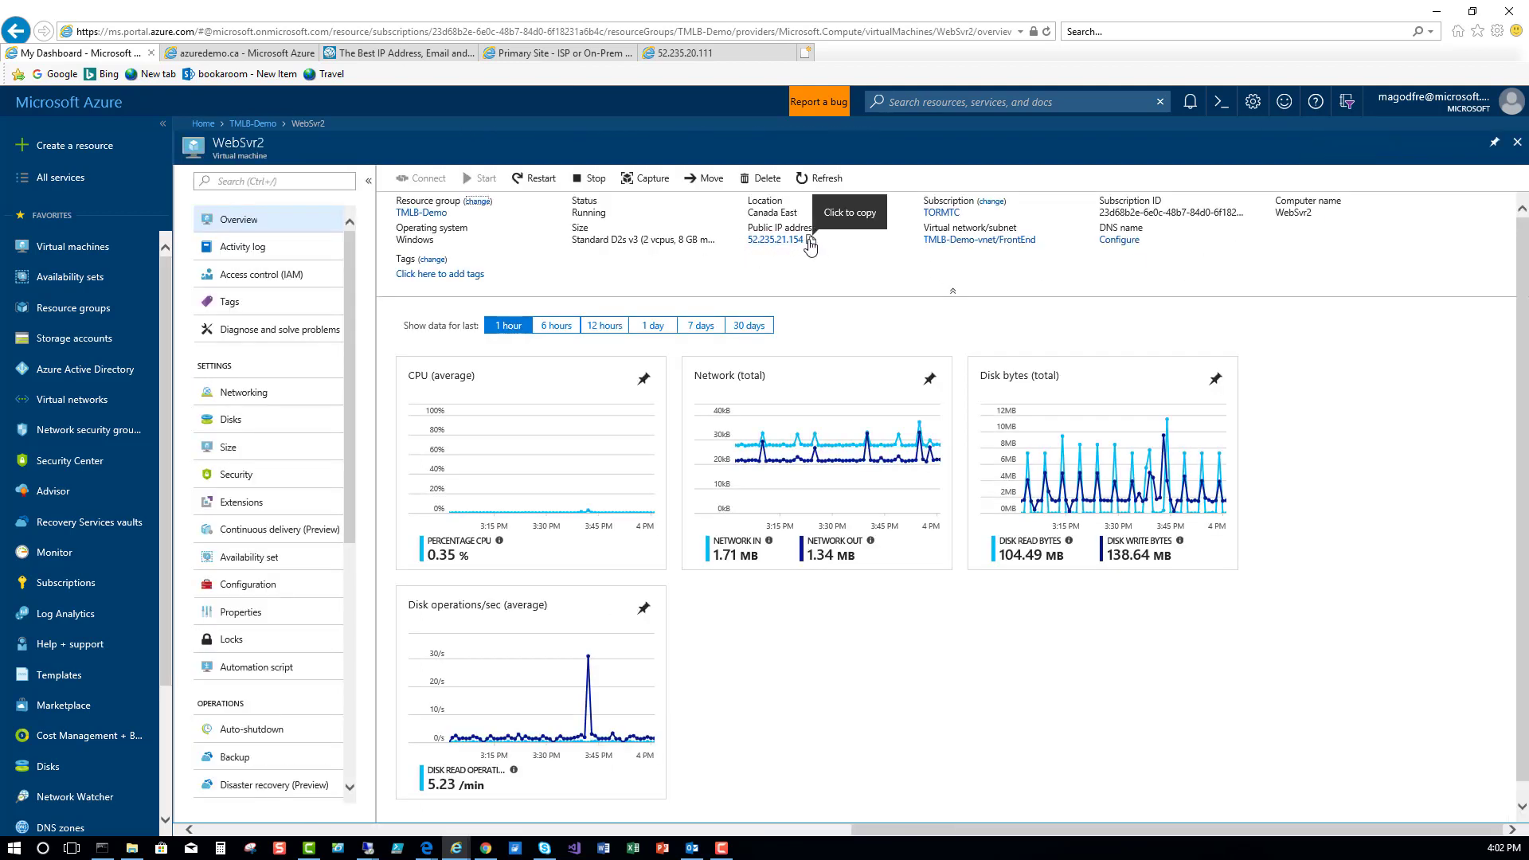
{"action": "left_click", "coordinate": [811, 241]}
{"action": "left_click", "coordinate": [806, 52]}
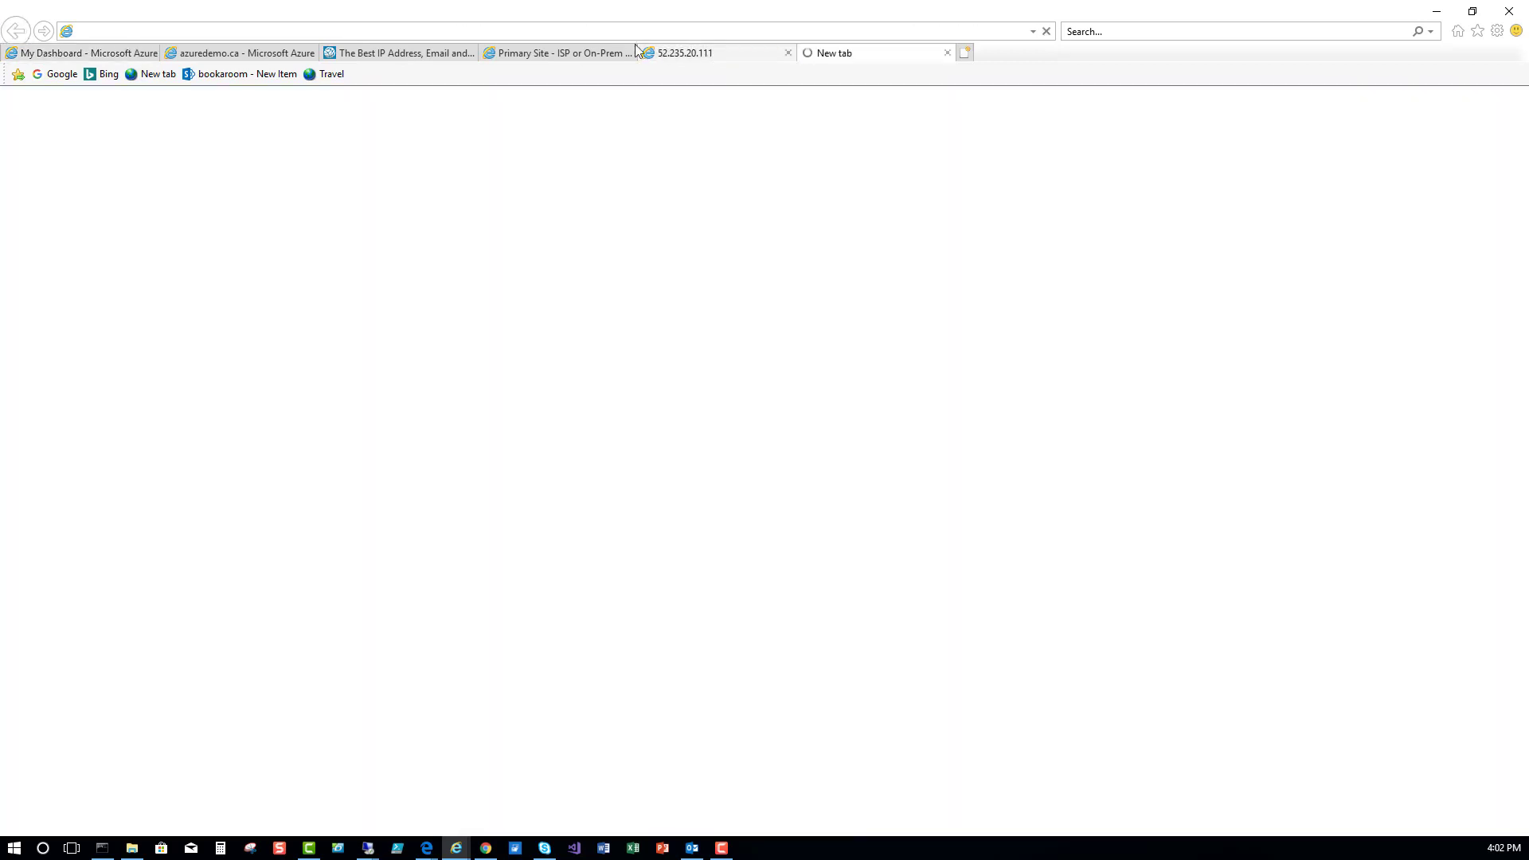
{"action": "key", "text": "ctrl+v"}
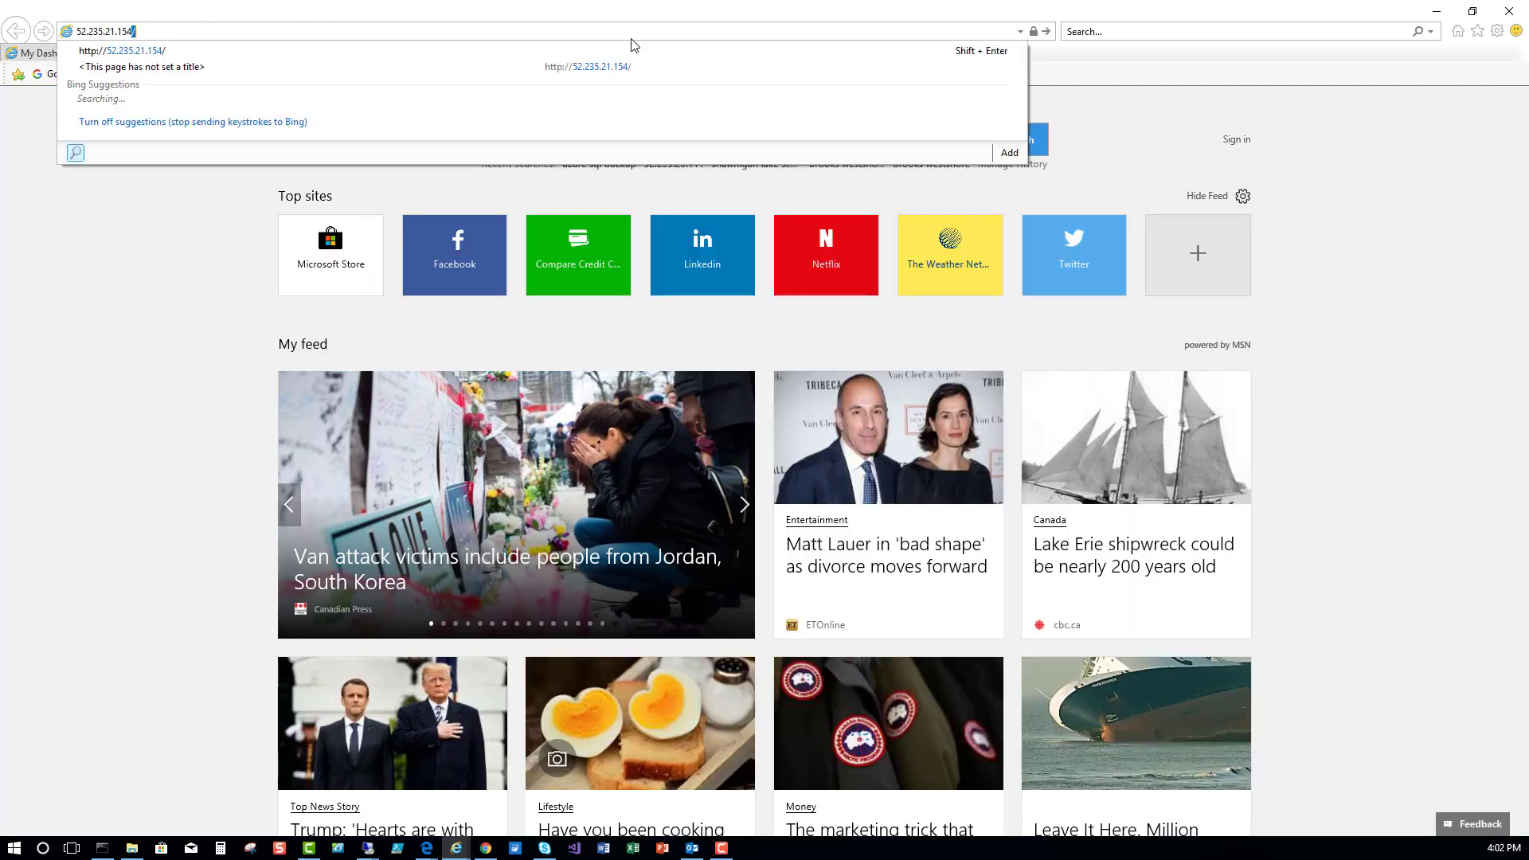
{"action": "key", "text": "Return"}
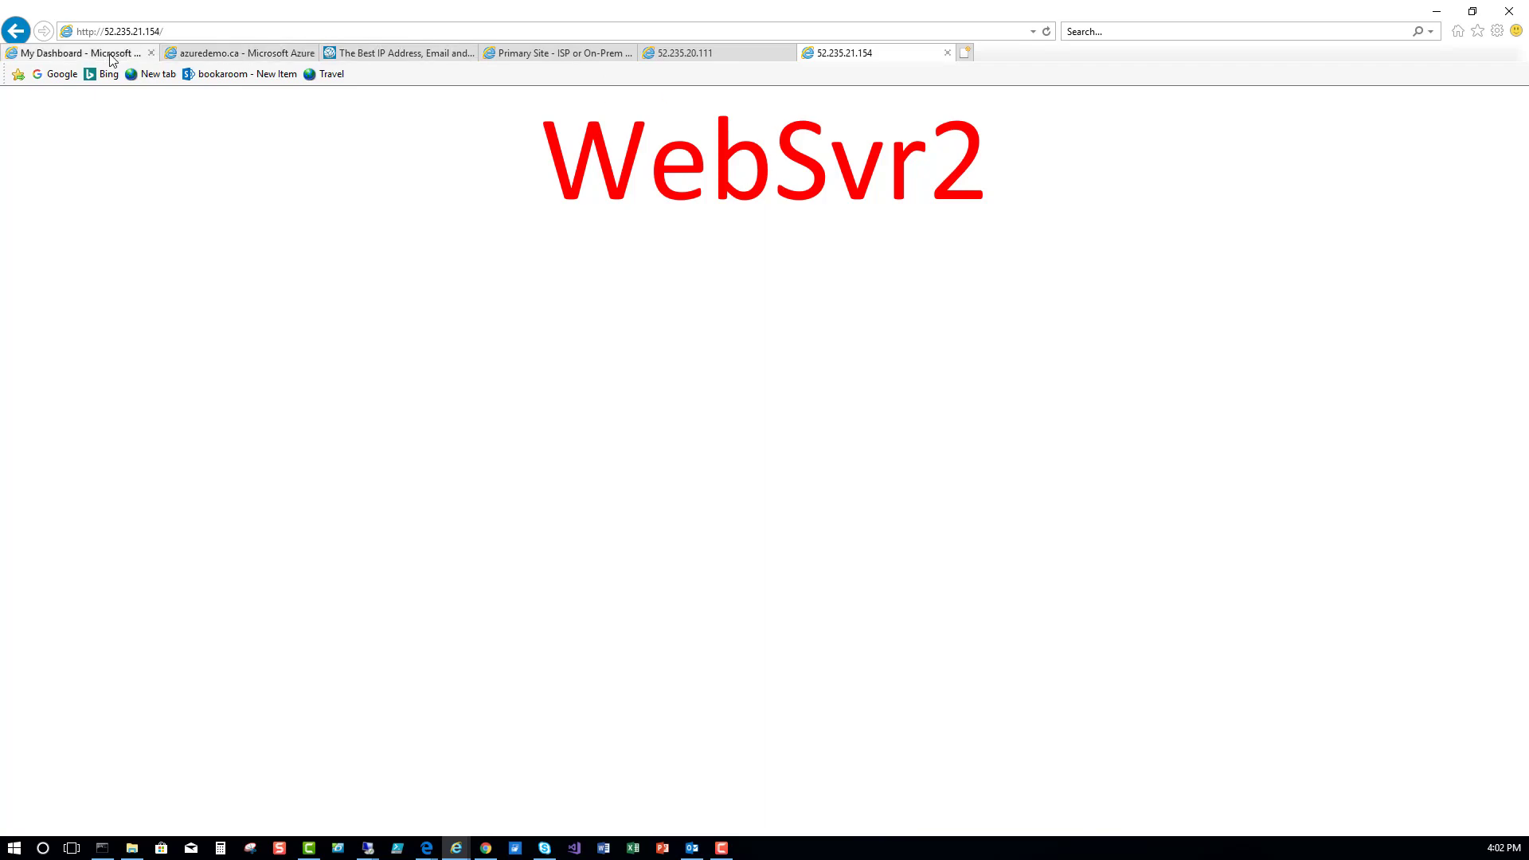
Step: Disable the public IP address in ipconfig1 of WebSvr2's network interface and save the change
{"action": "left_click", "coordinate": [110, 53]}
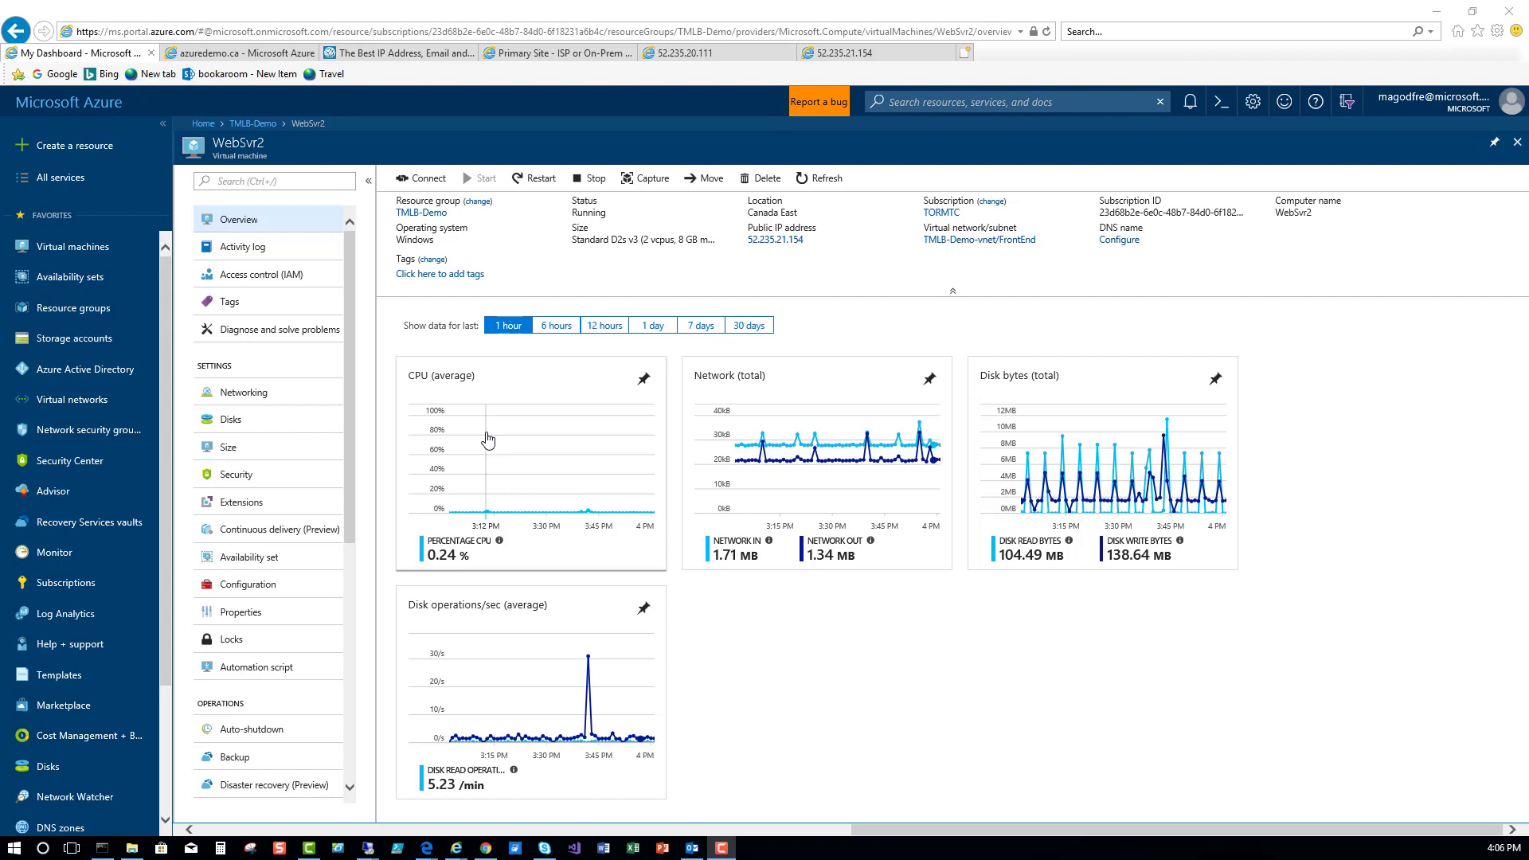
{"action": "left_click", "coordinate": [232, 401]}
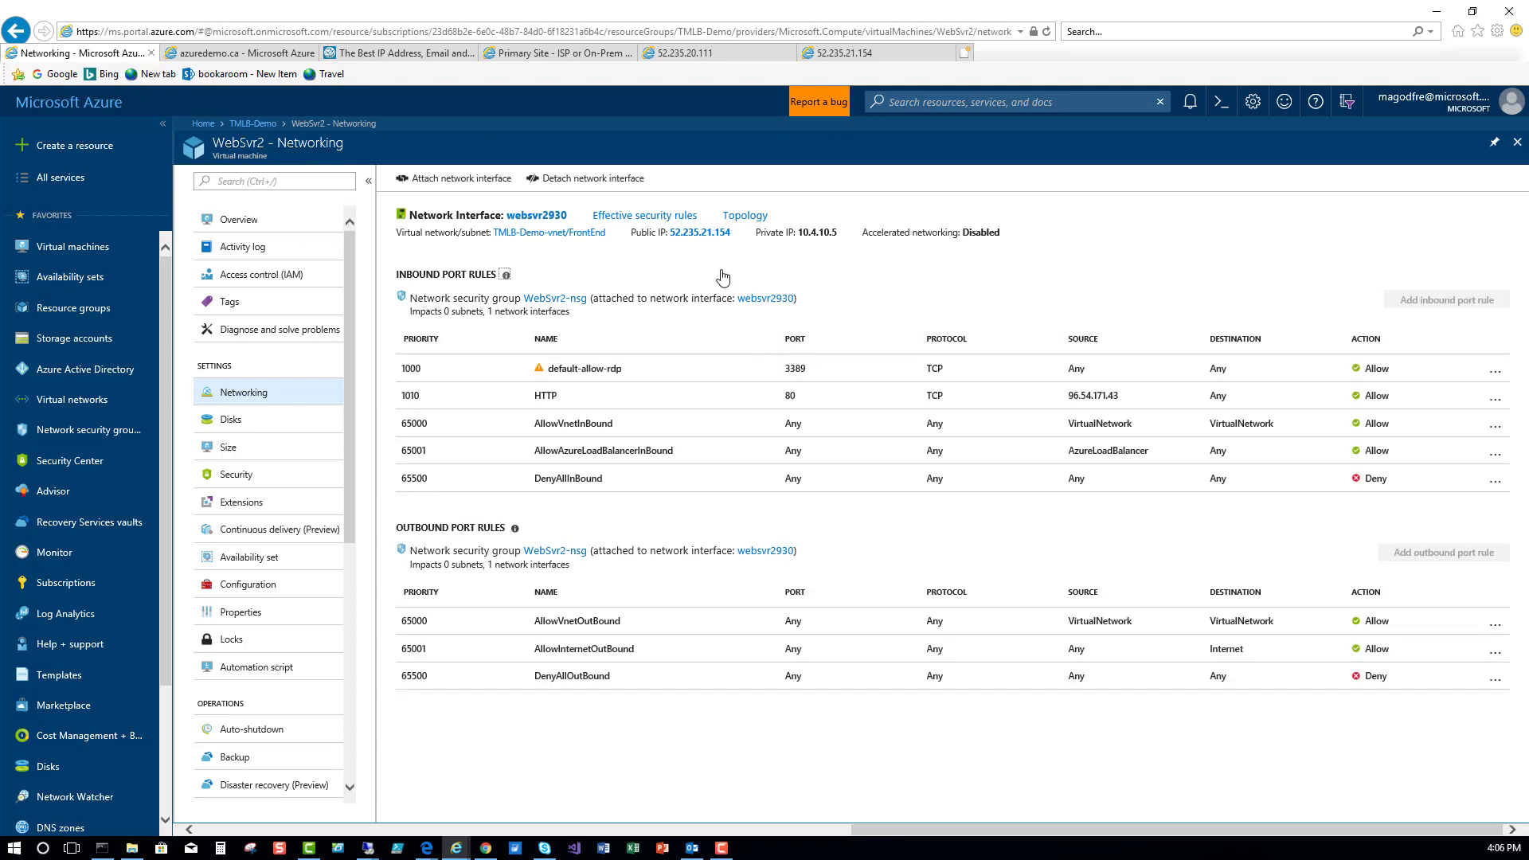
{"action": "left_click", "coordinate": [537, 217]}
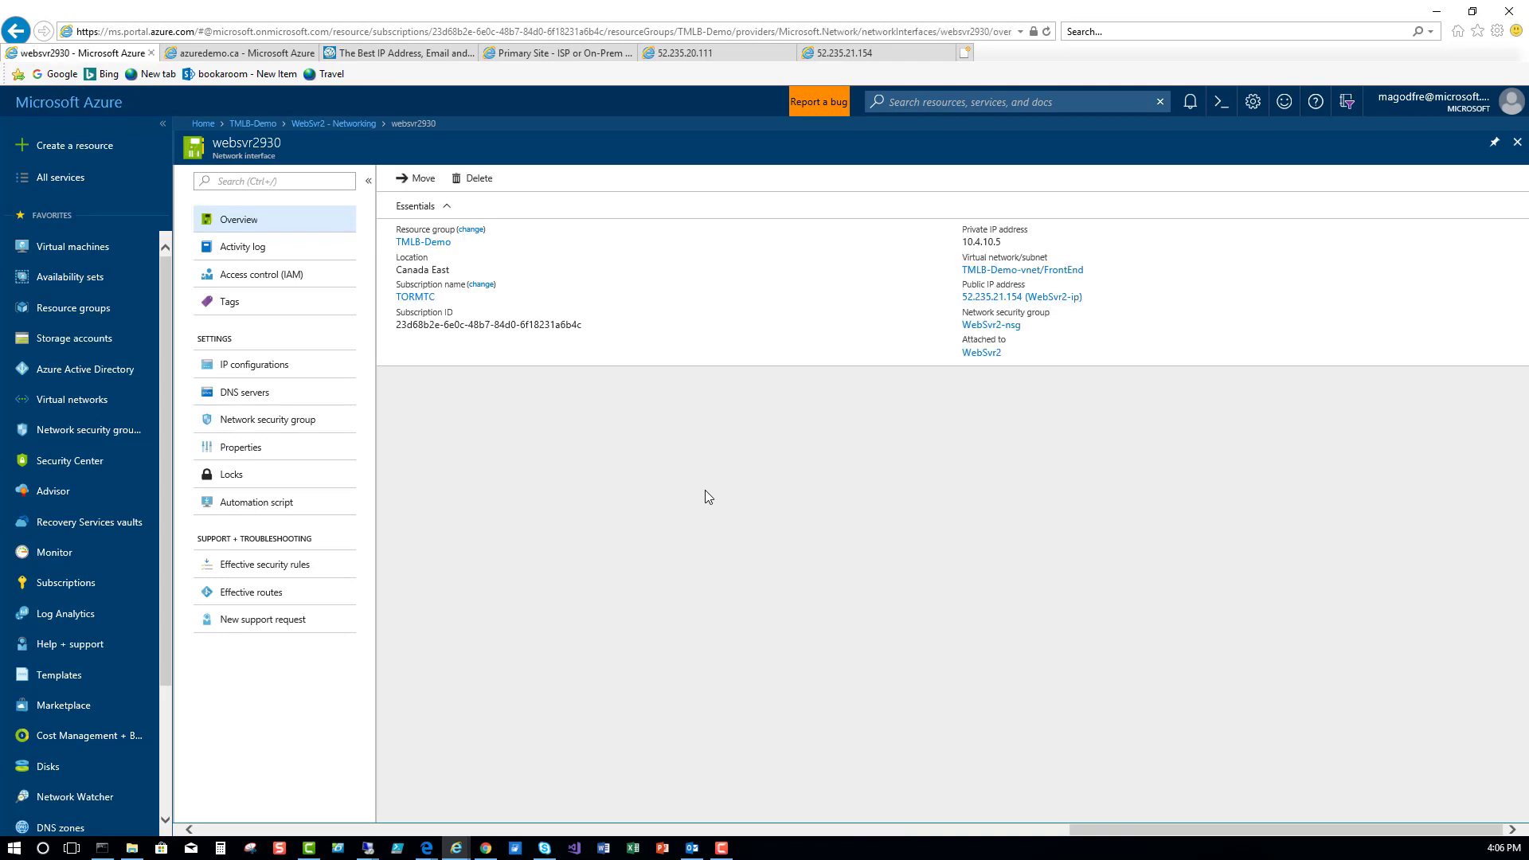
{"action": "left_click", "coordinate": [267, 366]}
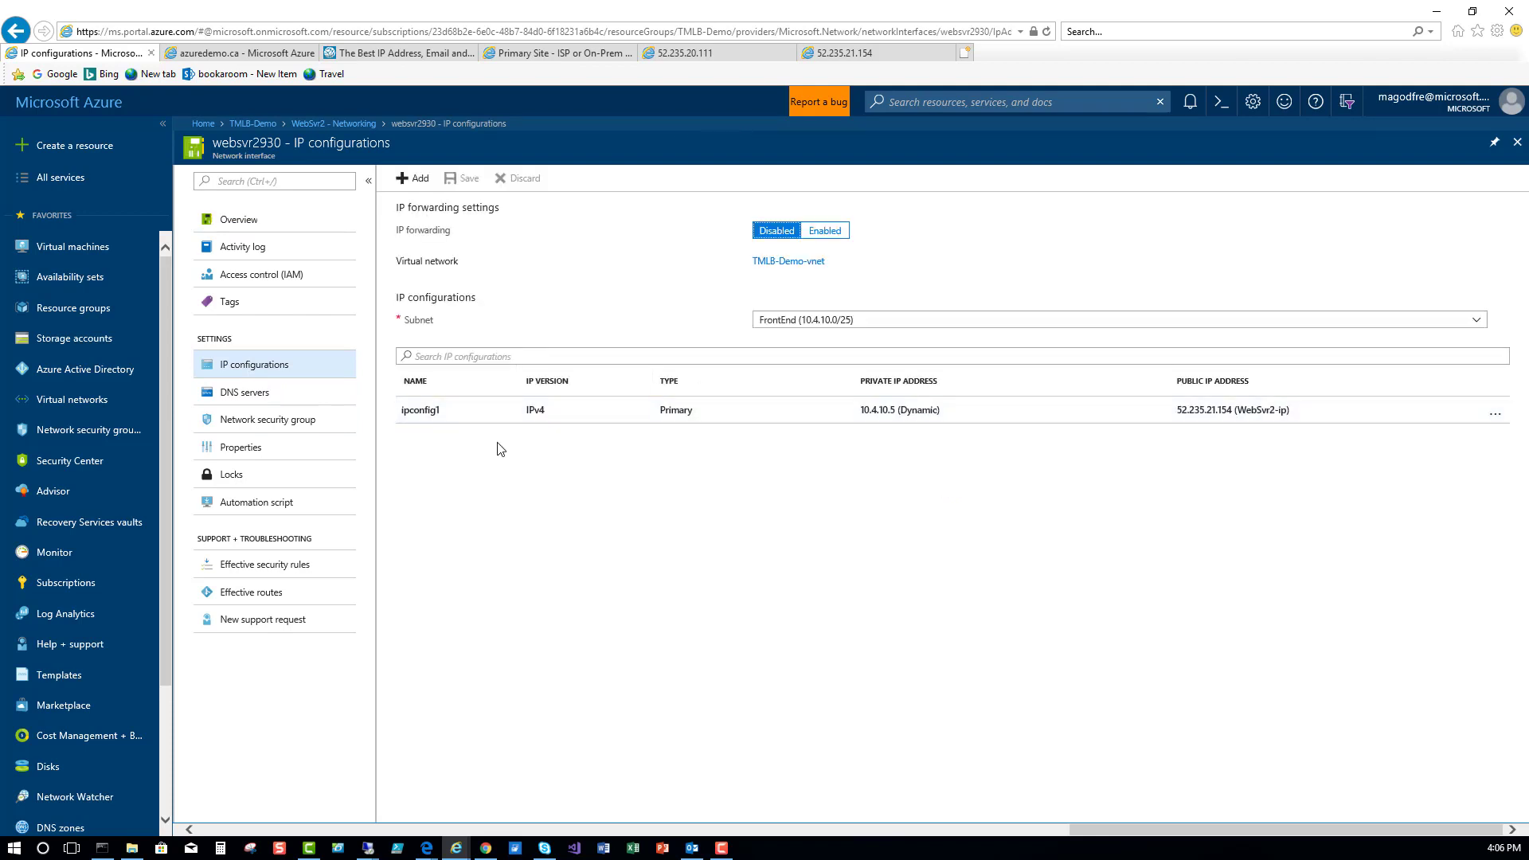
{"action": "left_click", "coordinate": [444, 414]}
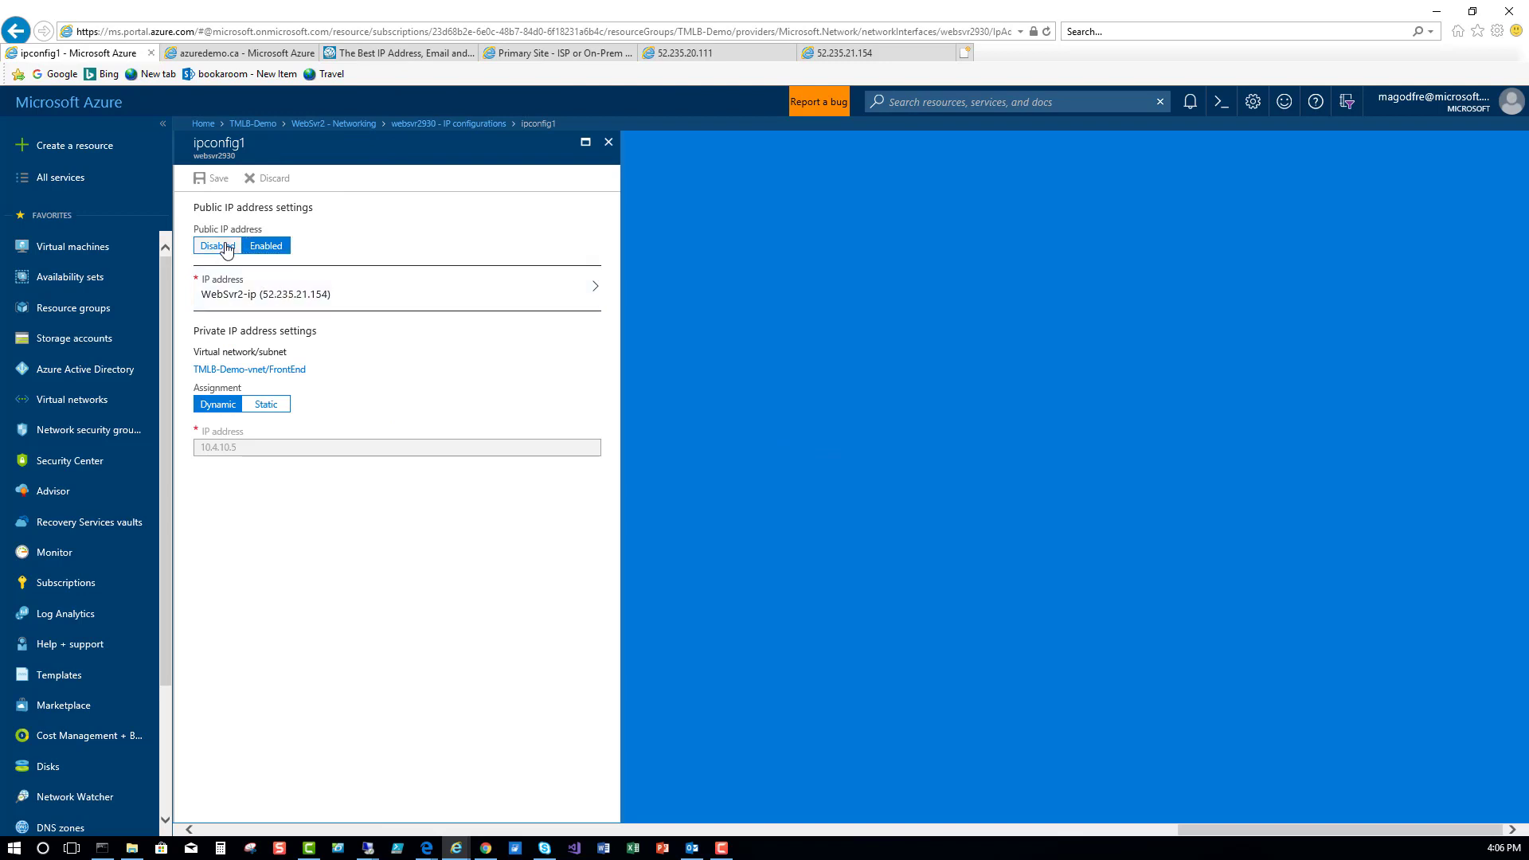
{"action": "left_click", "coordinate": [226, 247]}
{"action": "left_click", "coordinate": [202, 180]}
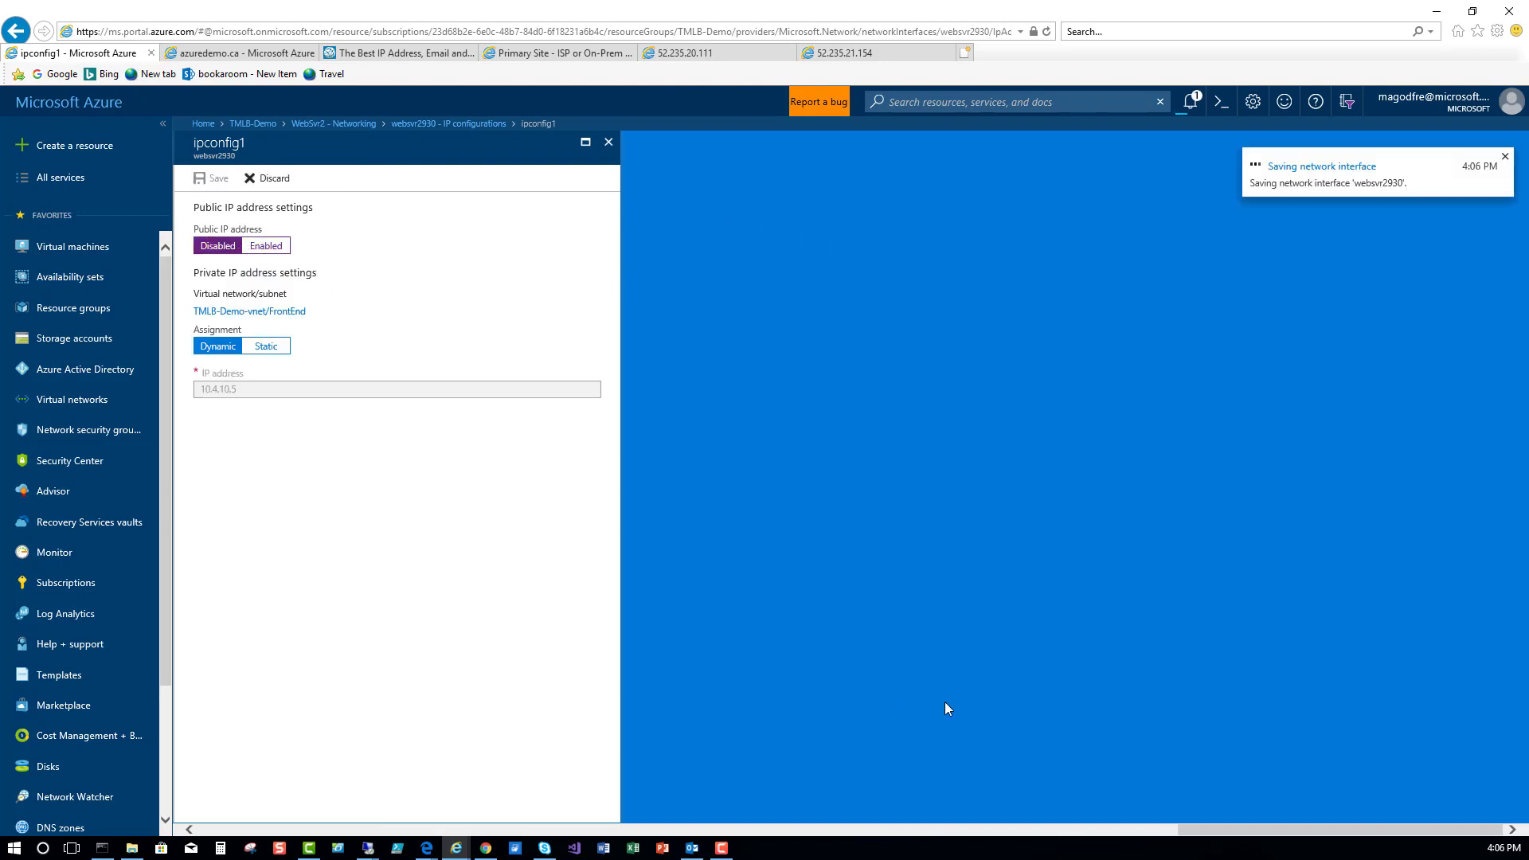
Step: Disable the public IP address in ipconfig1 of WebSvr1's network interface, save it, and check the portal notifications
{"action": "left_click_drag", "start_coordinate": [1243, 833], "coordinate": [231, 857]}
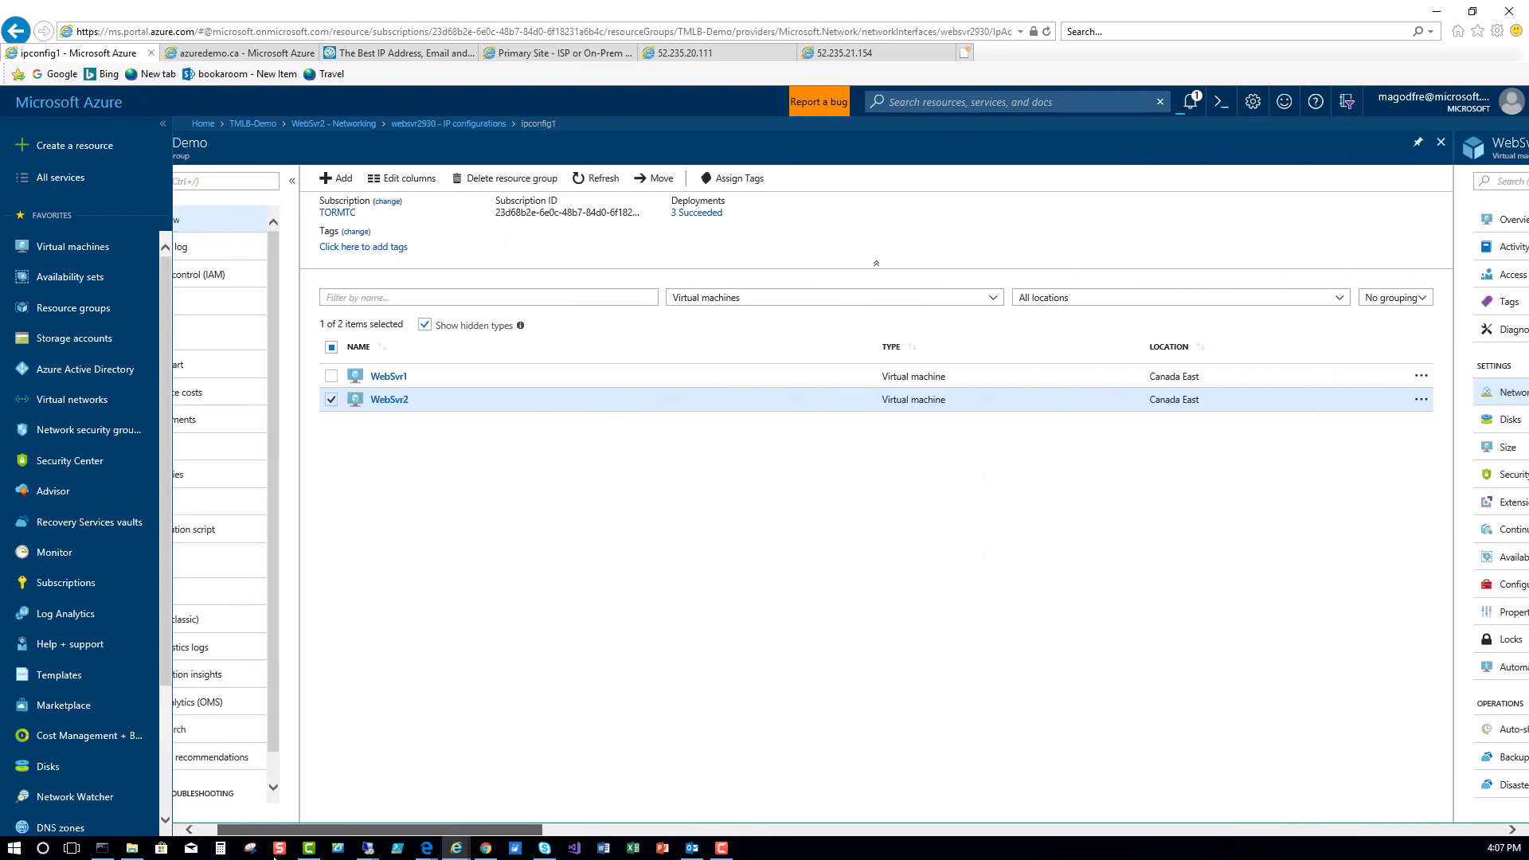
{"action": "left_click", "coordinate": [422, 377]}
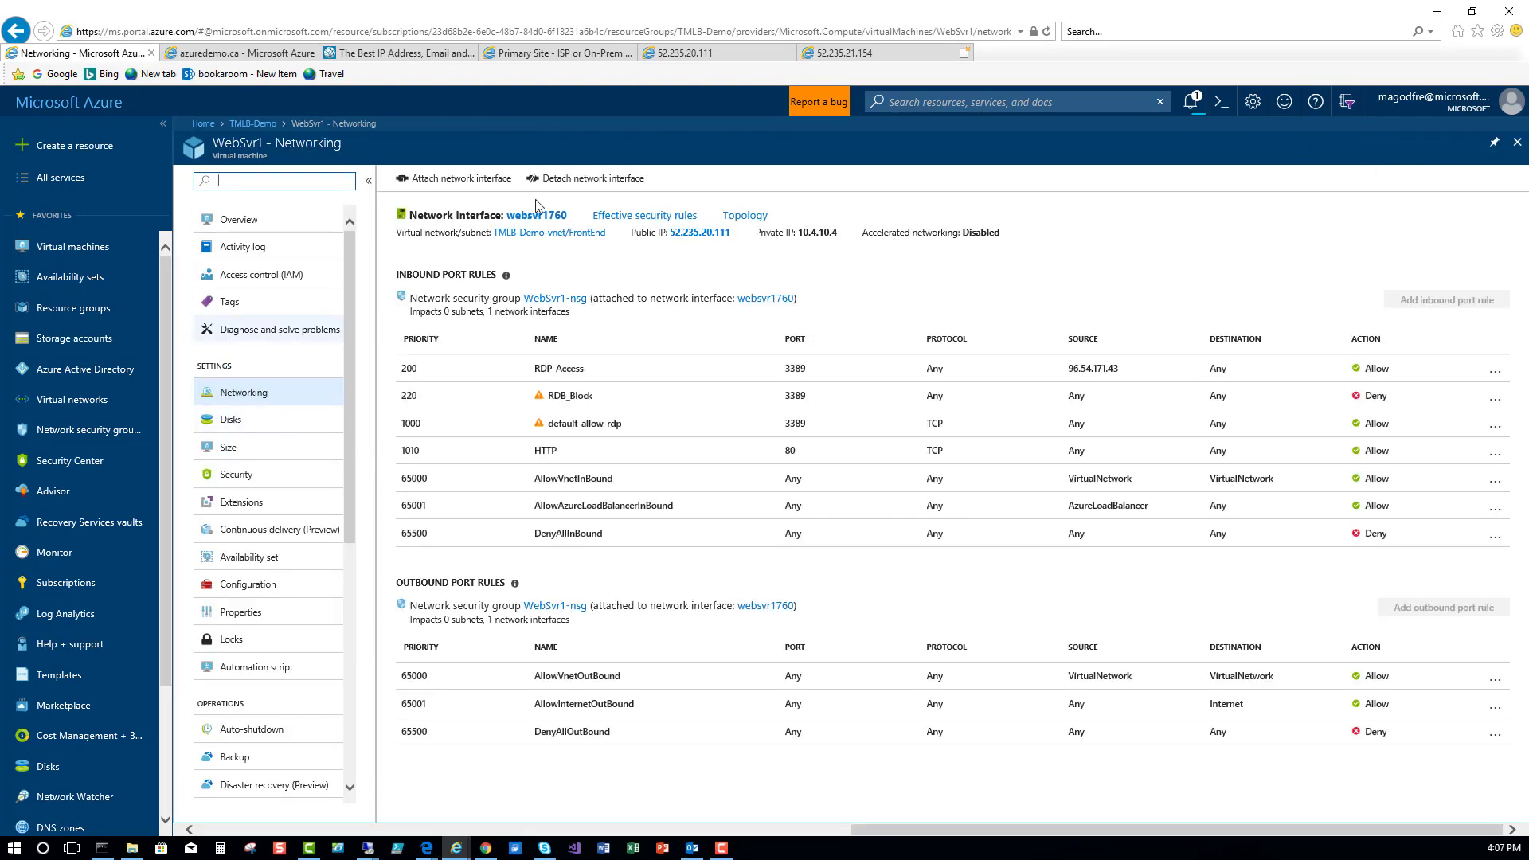
{"action": "left_click", "coordinate": [540, 217]}
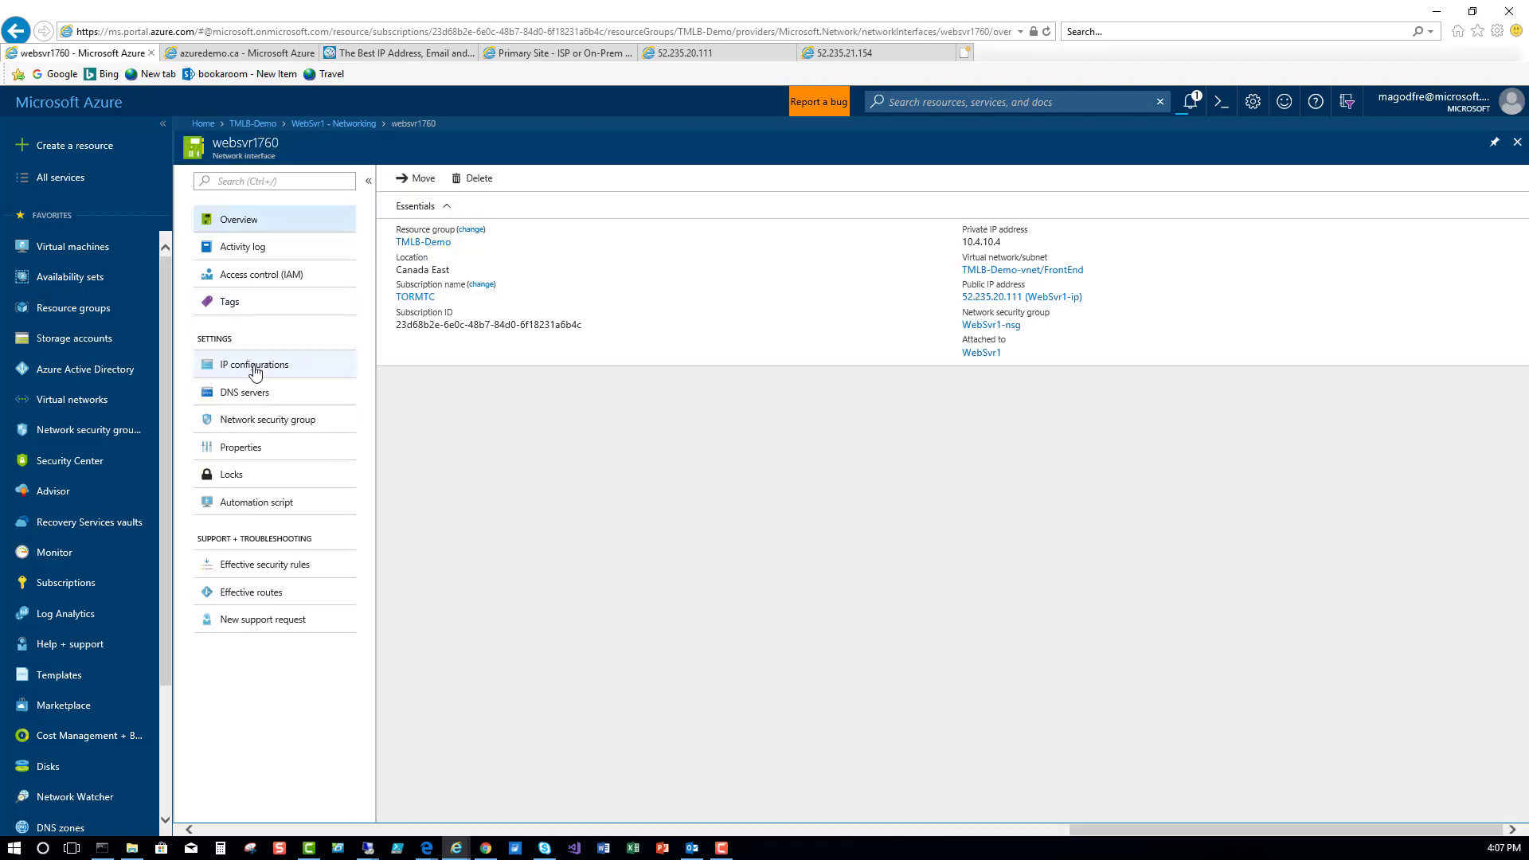
{"action": "left_click", "coordinate": [255, 367]}
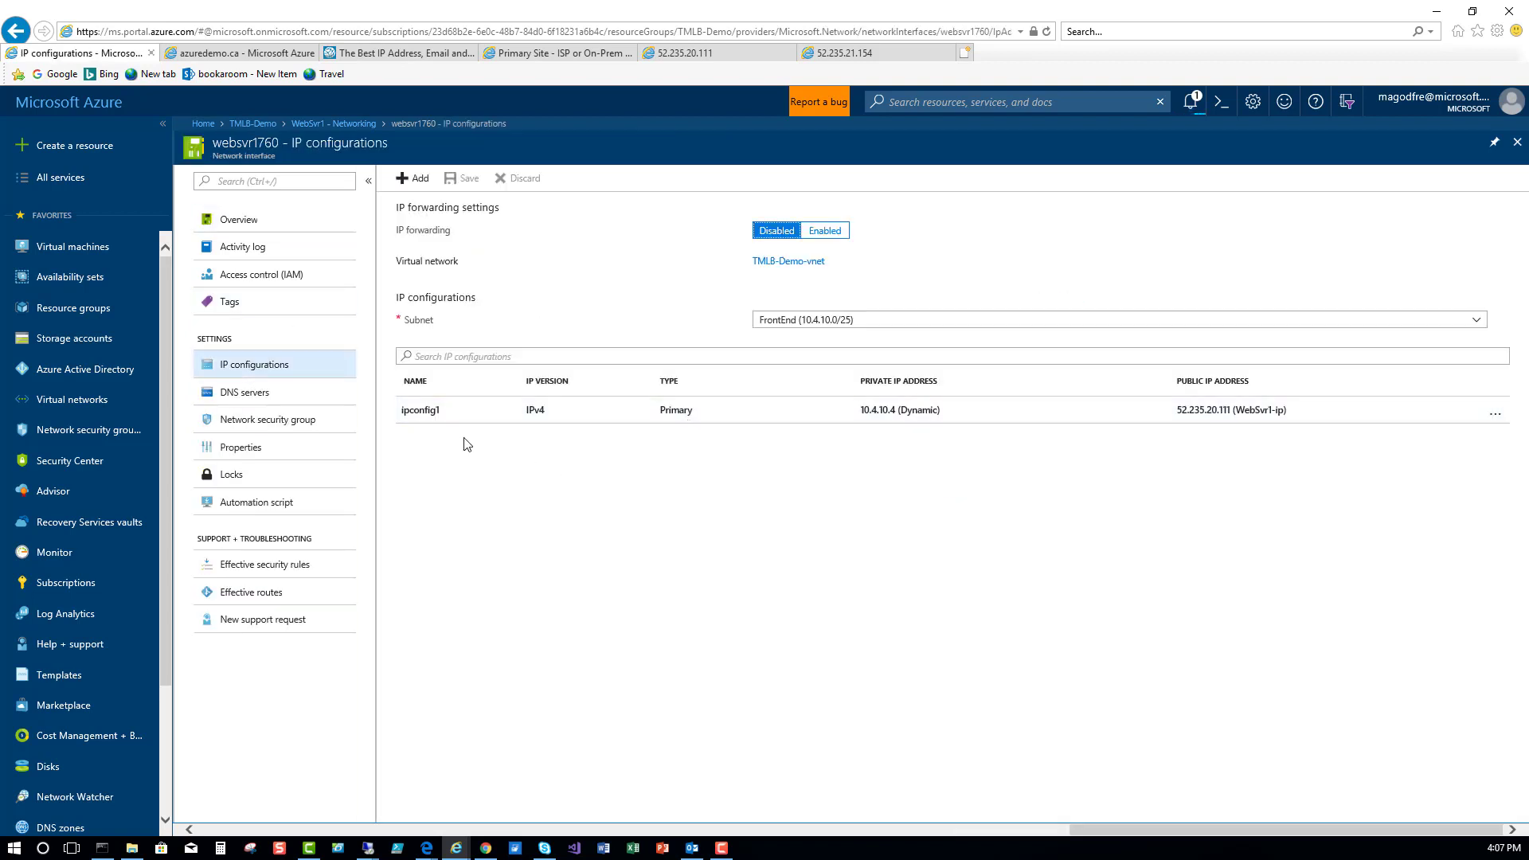
{"action": "left_click", "coordinate": [423, 414]}
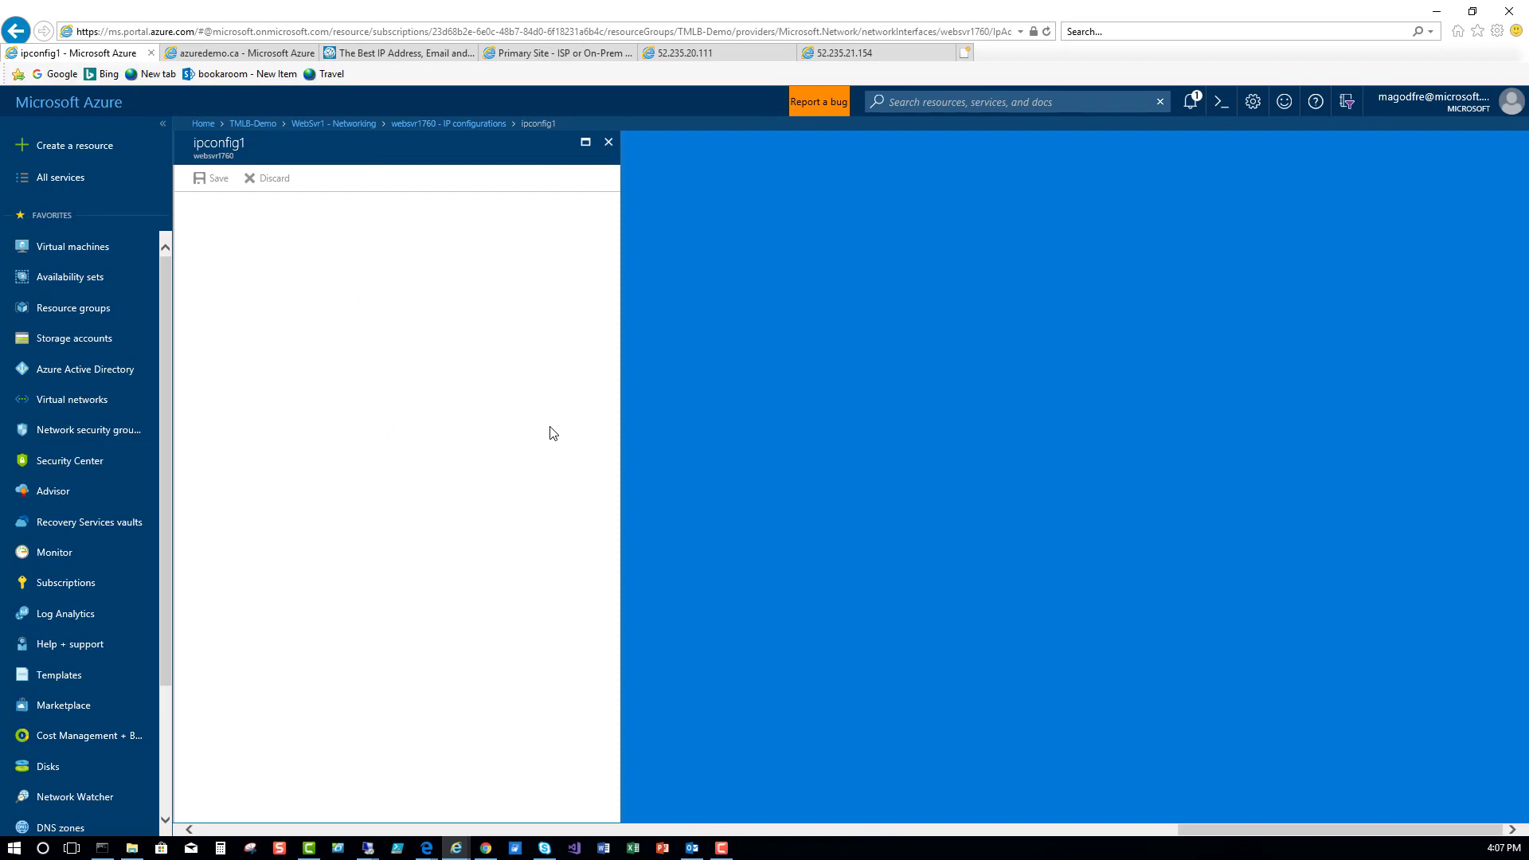
{"action": "left_click", "coordinate": [213, 247]}
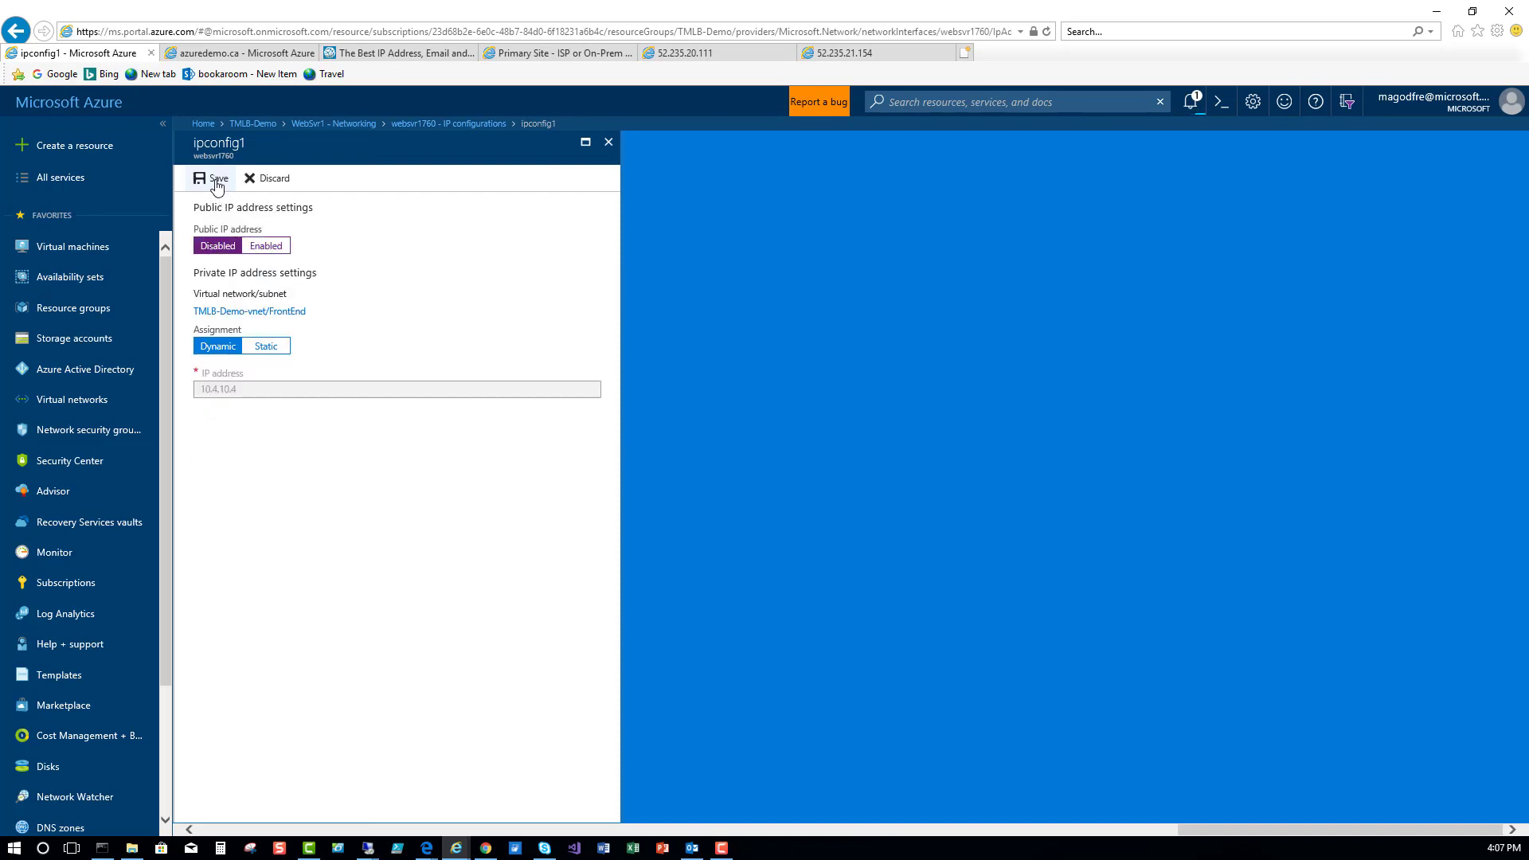
{"action": "left_click", "coordinate": [216, 180]}
{"action": "left_click", "coordinate": [1192, 104]}
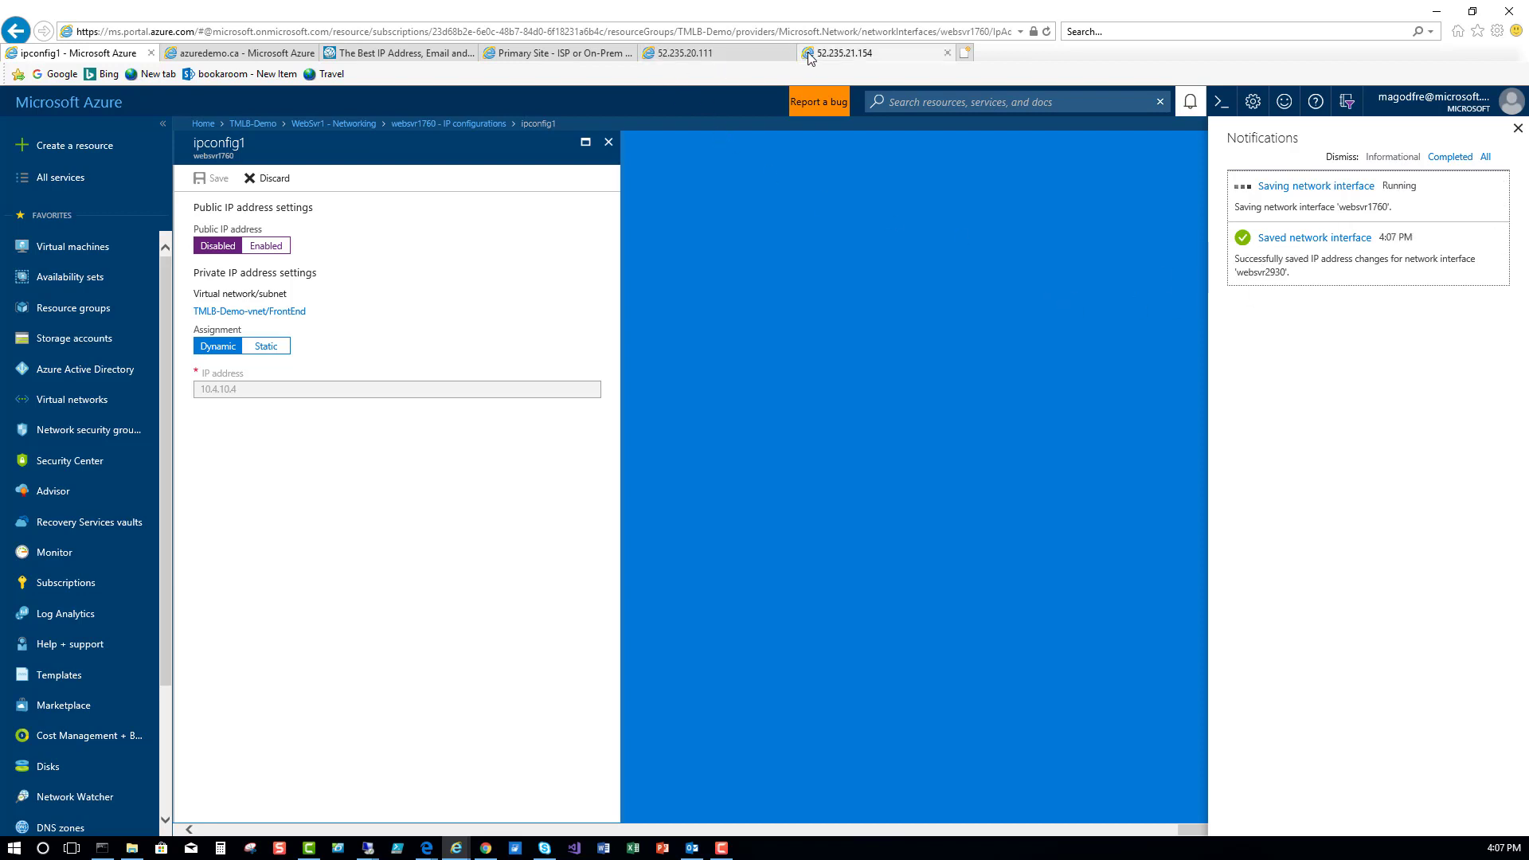
Step: Reload the WebSvr2 and WebSvr1 pages to test whether both servers still respond at their public IP addresses
{"action": "left_click", "coordinate": [845, 57]}
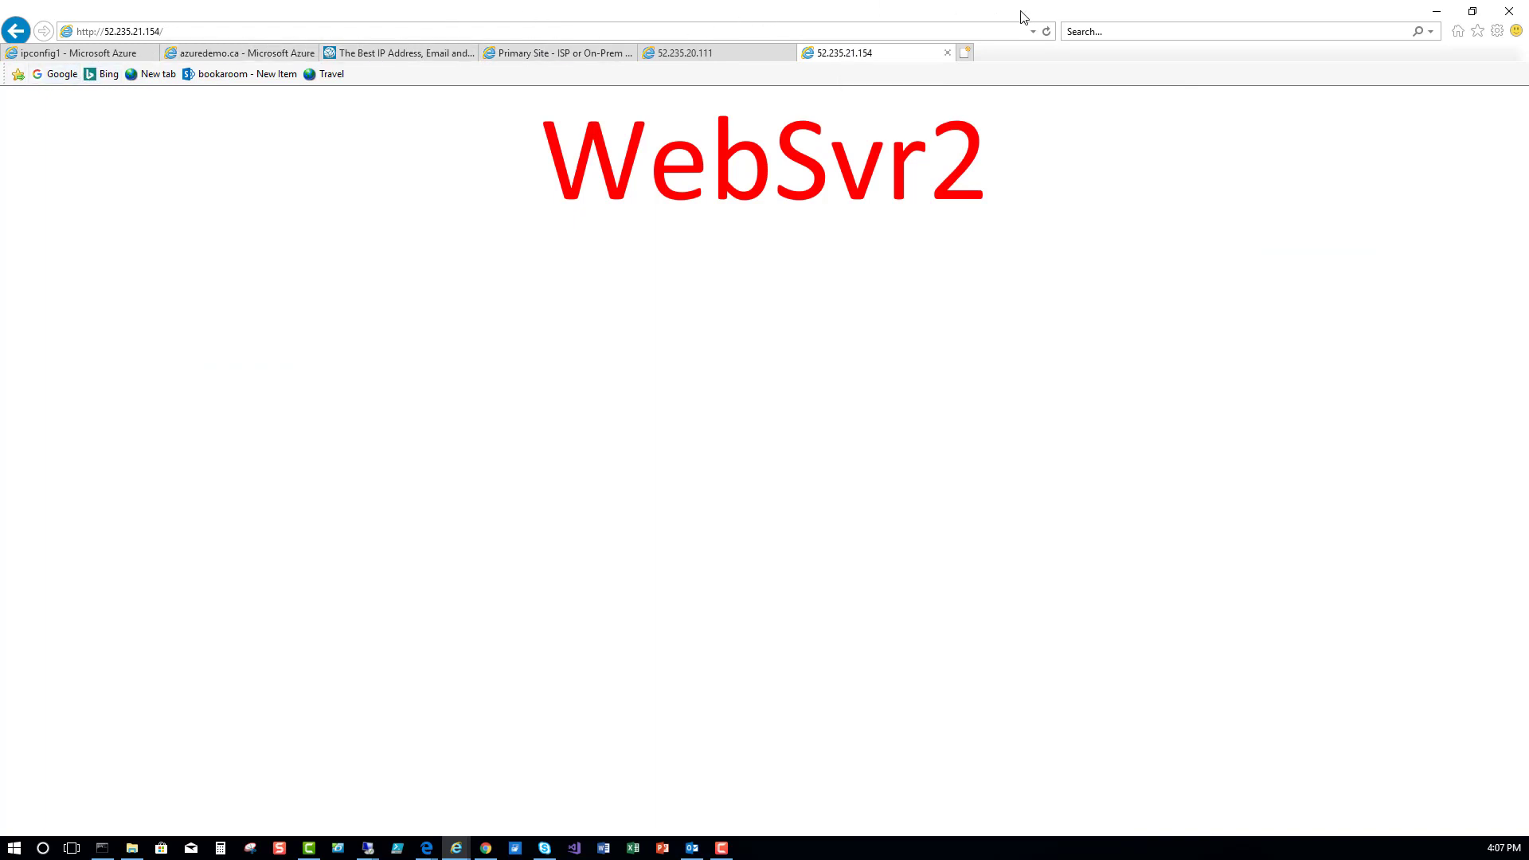
{"action": "left_click", "coordinate": [1047, 32]}
{"action": "left_click", "coordinate": [717, 55]}
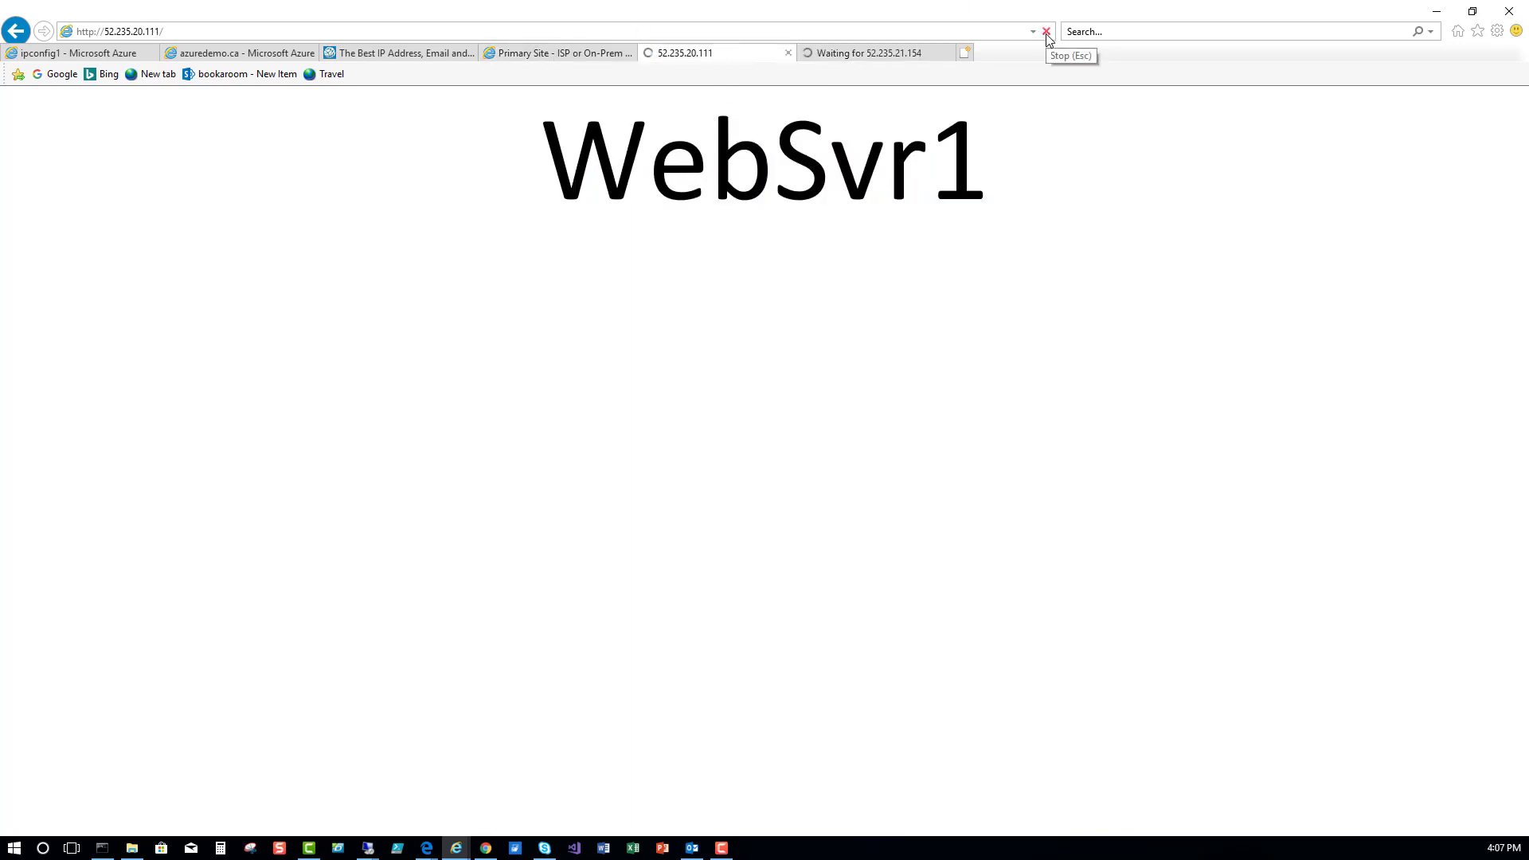
{"action": "left_click", "coordinate": [1048, 33]}
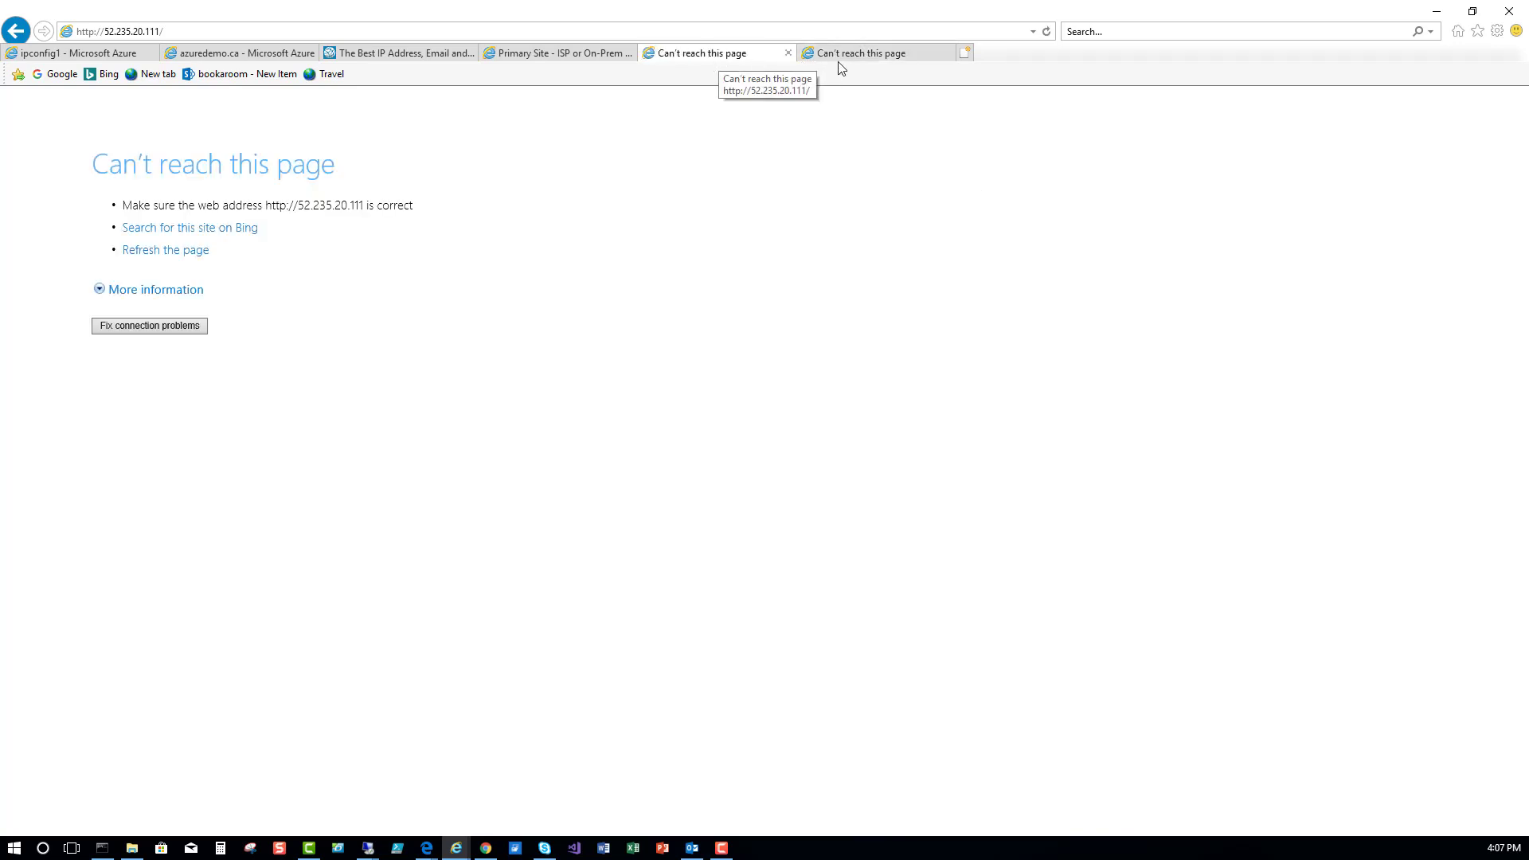
Step: Return to the Azure portal, dismiss the notifications, and close the WebSvr1 network interface pages to get back to the TMLB-Demo resource group
{"action": "key", "text": "ctrl+1"}
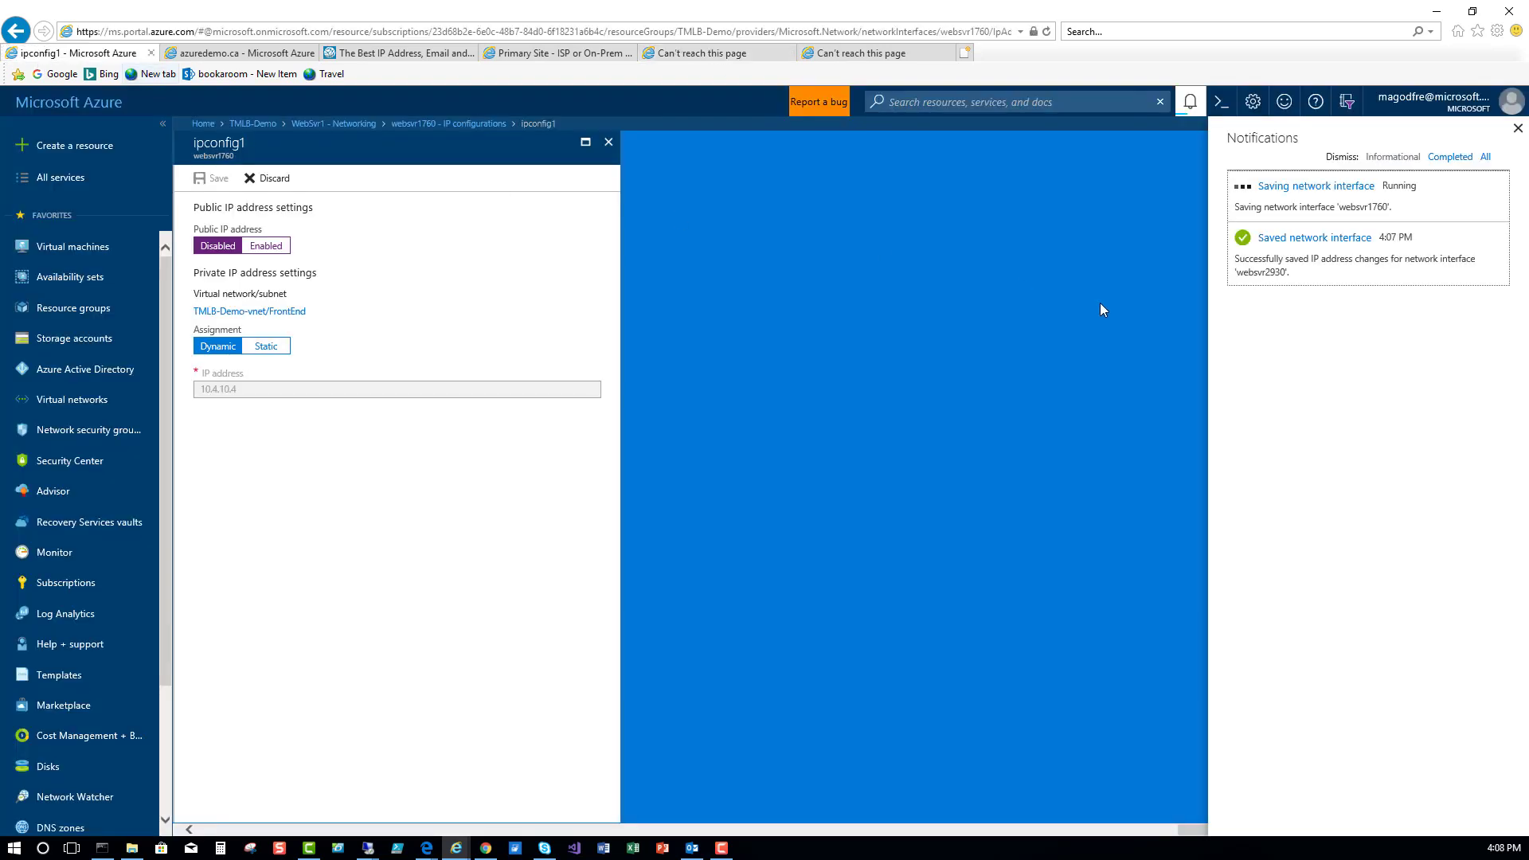
{"action": "left_click", "coordinate": [609, 142]}
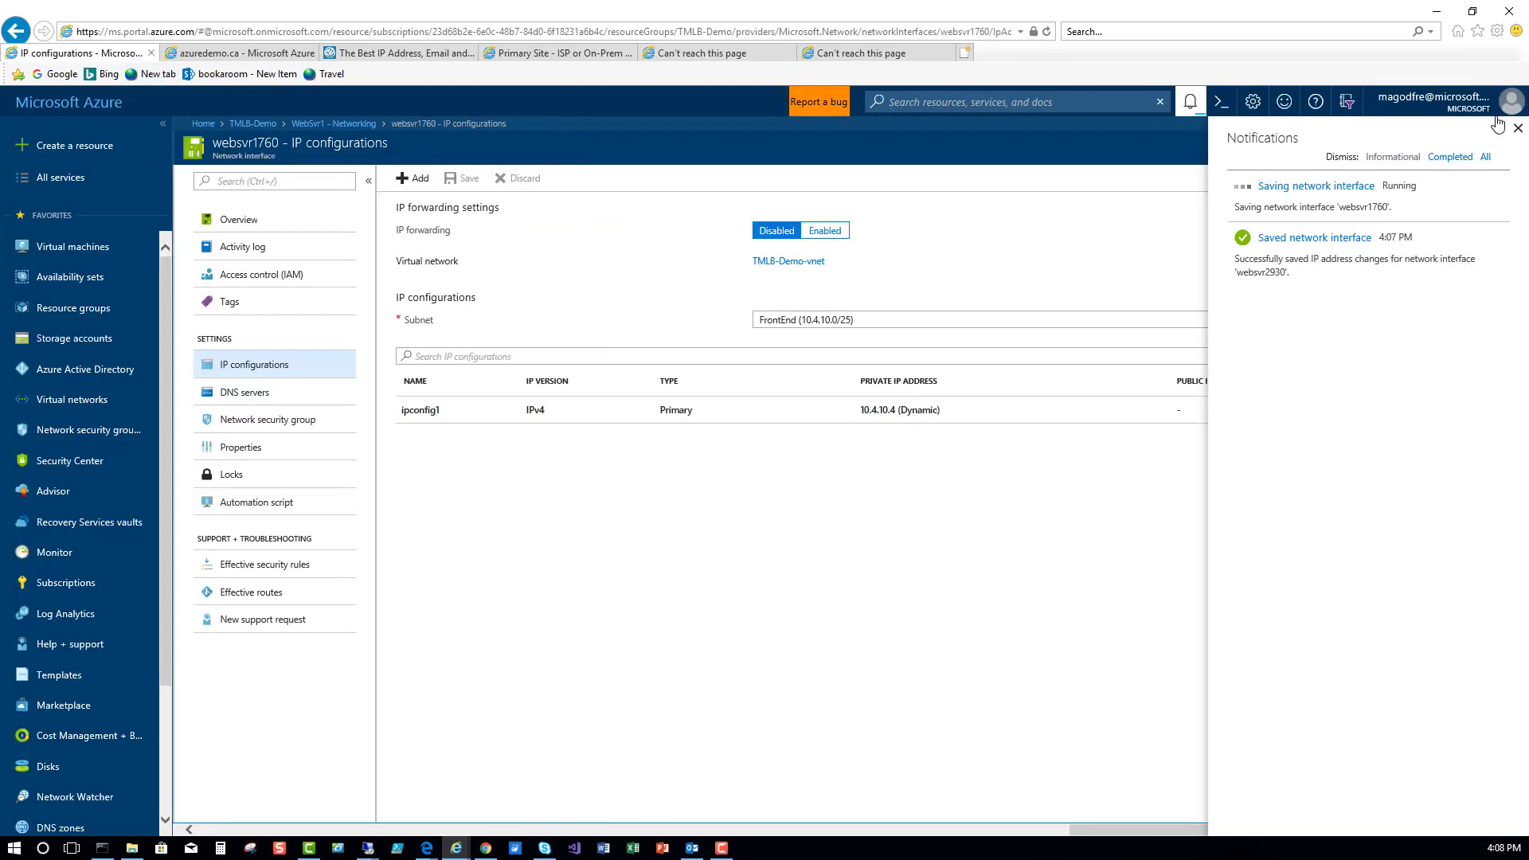
{"action": "left_click", "coordinate": [1518, 130]}
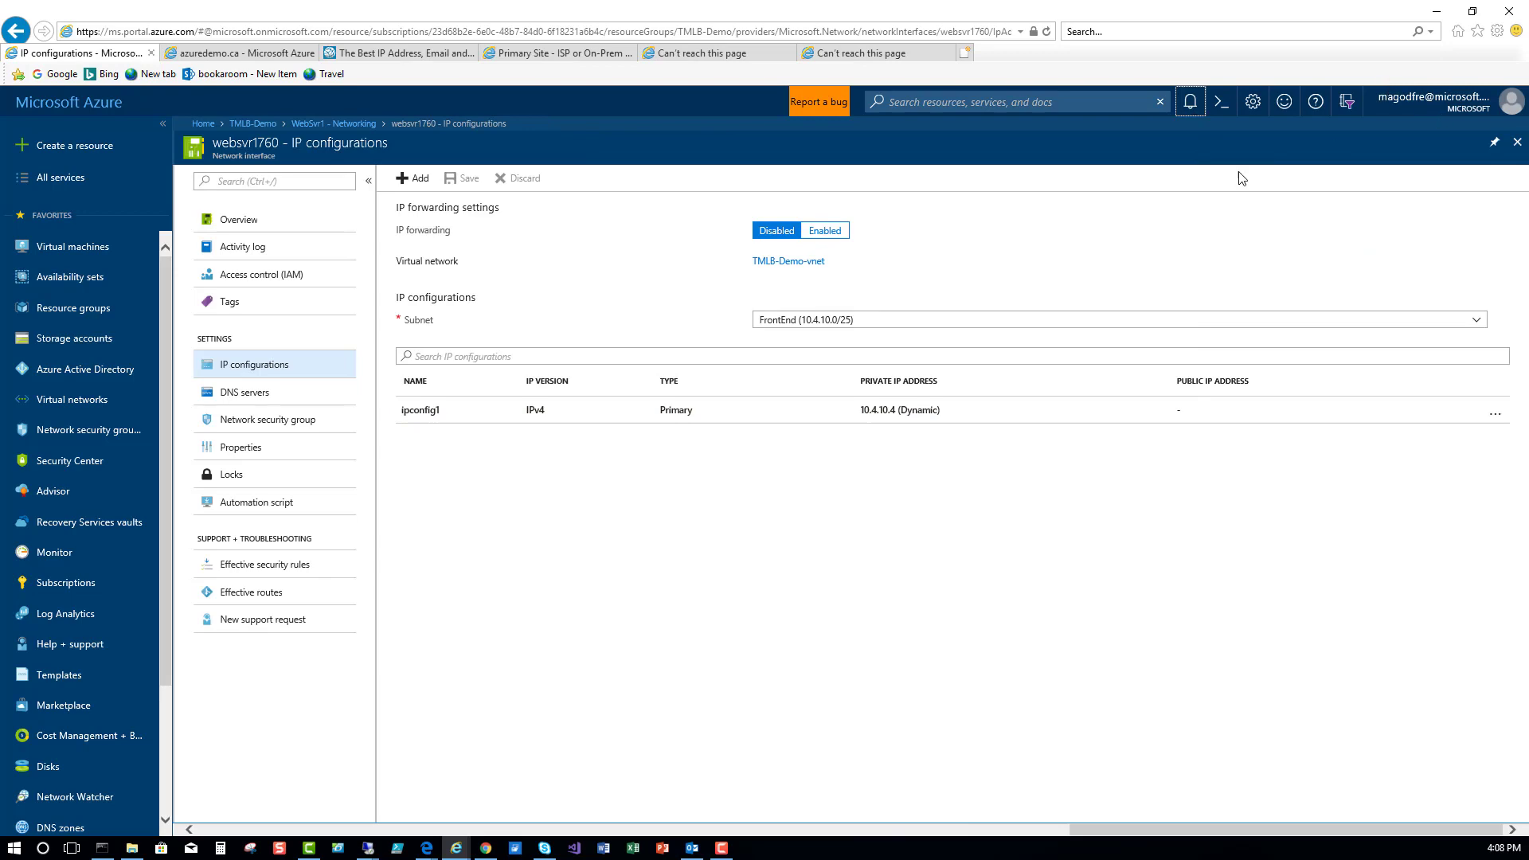
{"action": "left_click", "coordinate": [1517, 142]}
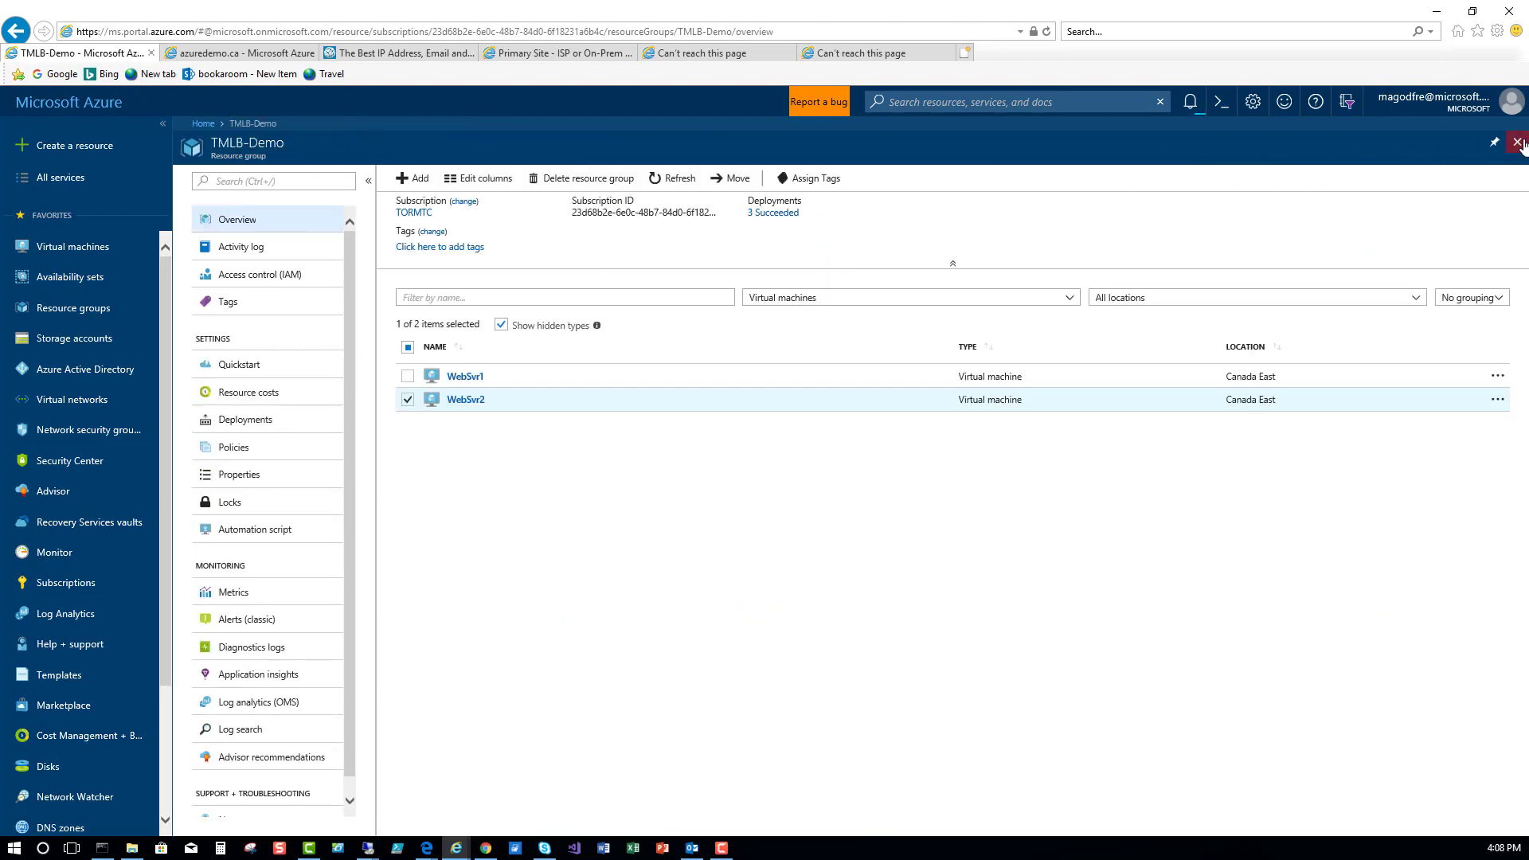
{"action": "left_click", "coordinate": [1518, 142]}
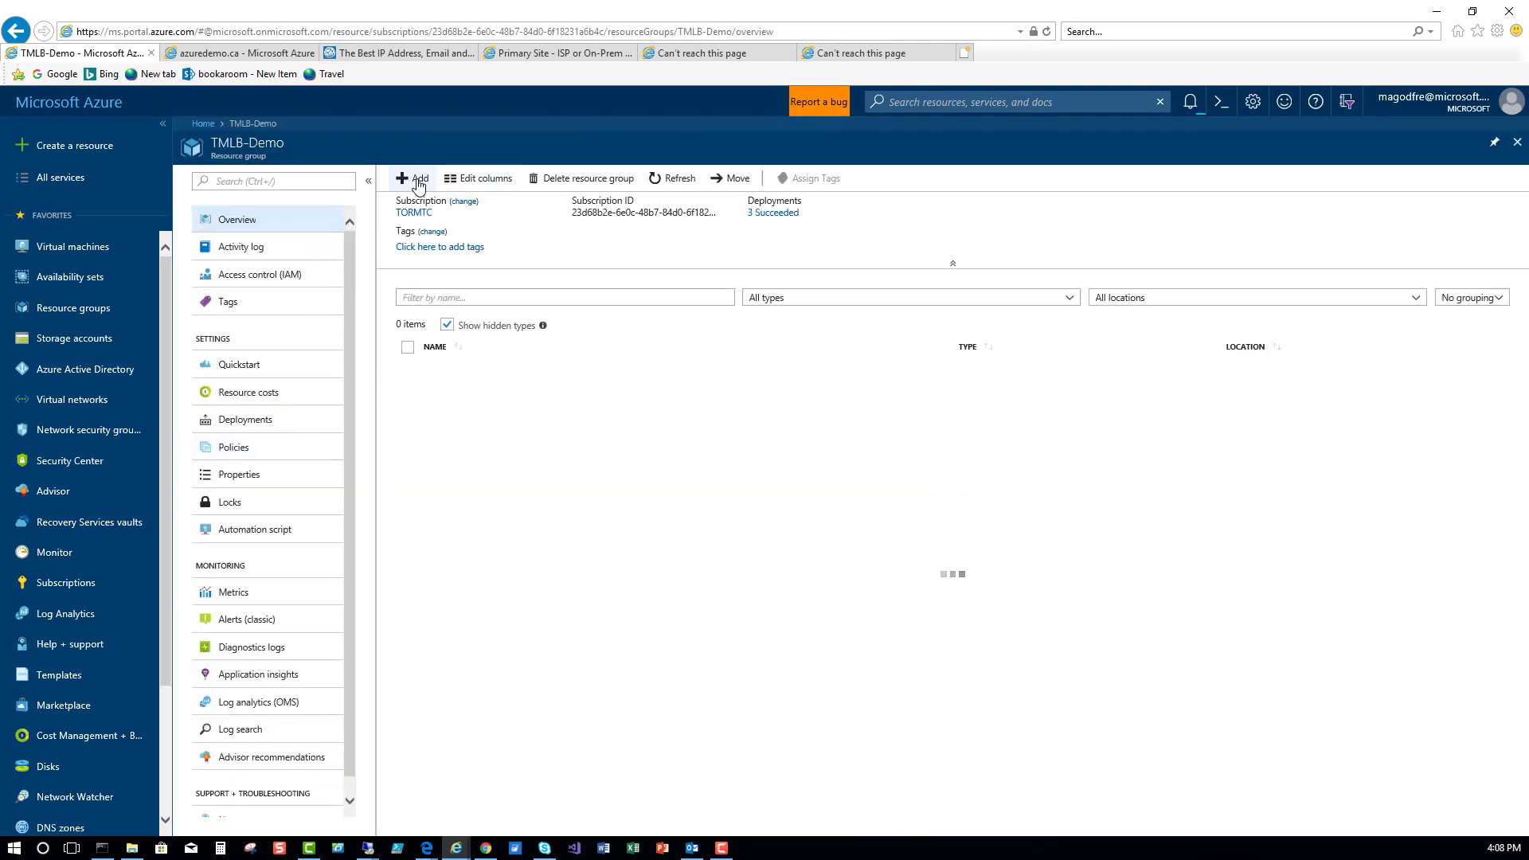
Step: Add a resource to TMLB-Demo by searching the marketplace for "load balancer" and starting creation of Microsoft's Load Balancer
{"action": "left_click", "coordinate": [417, 182]}
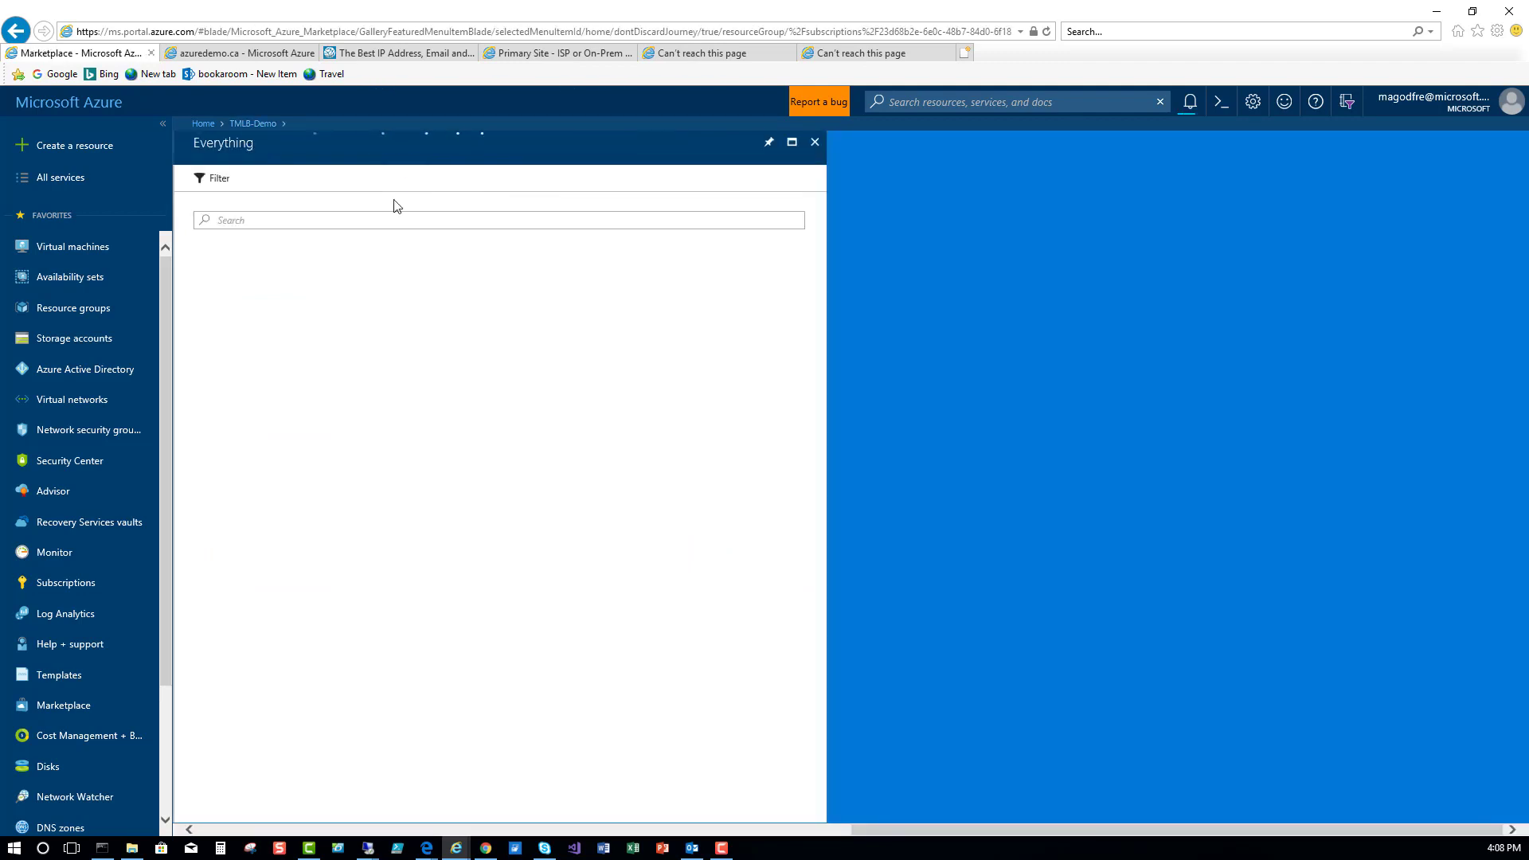
{"action": "left_click", "coordinate": [314, 223]}
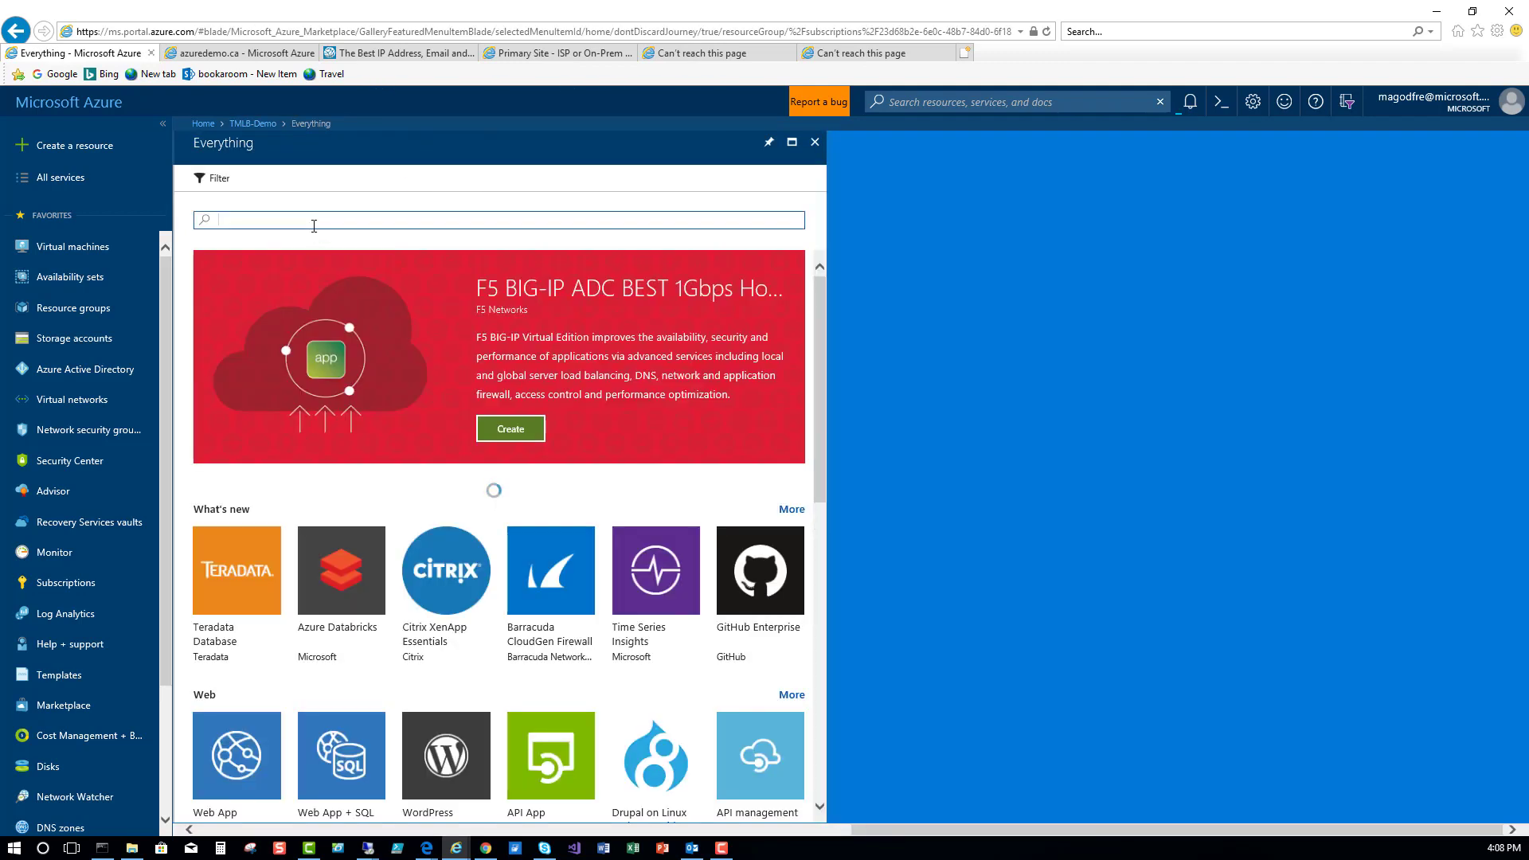
{"action": "type", "text": "load balancer"}
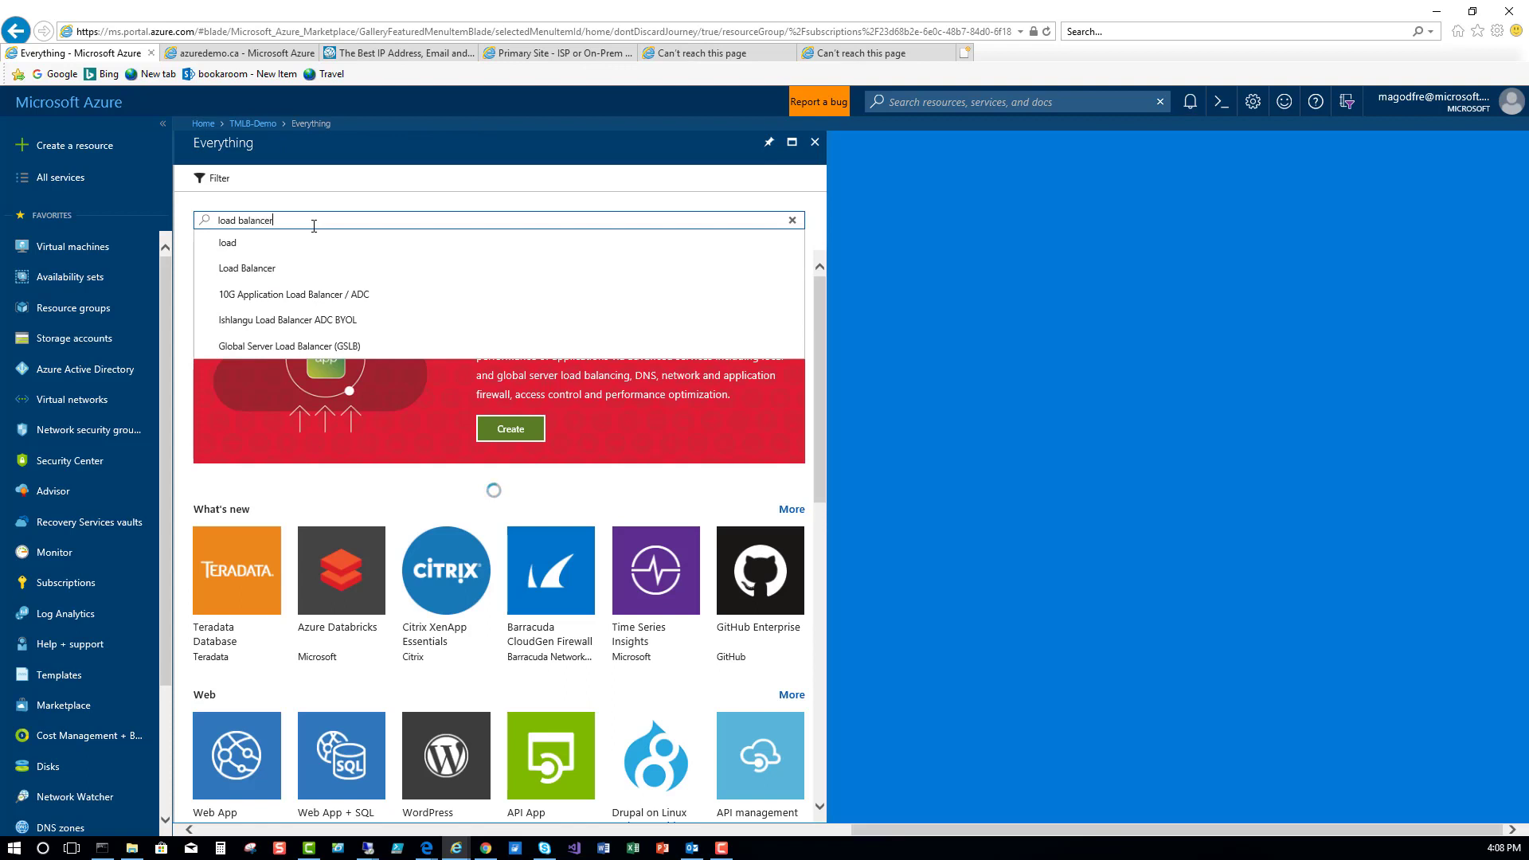
{"action": "key", "text": "Return"}
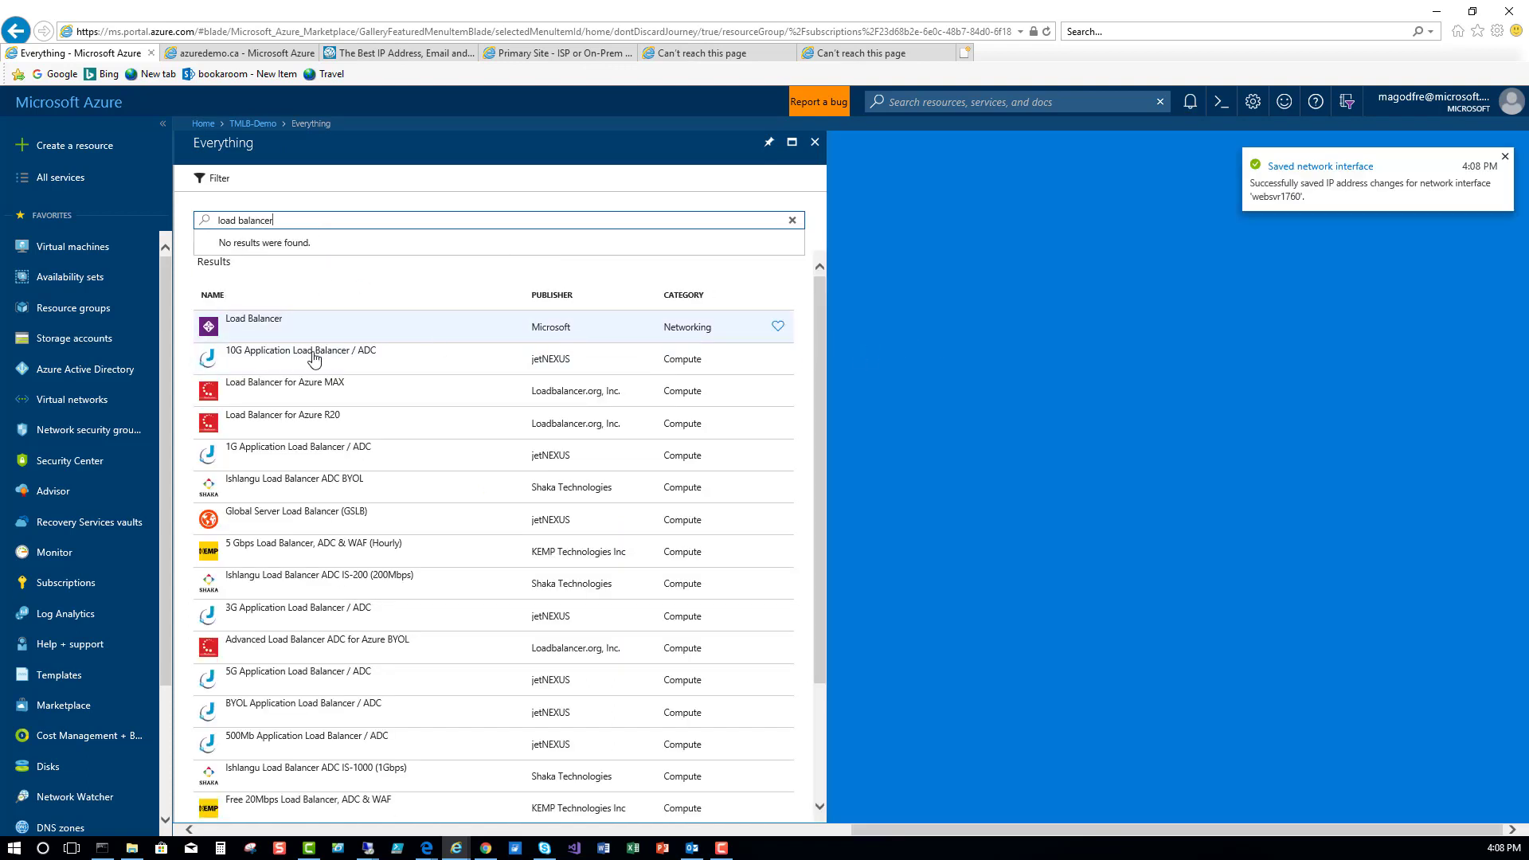
{"action": "left_click", "coordinate": [239, 327]}
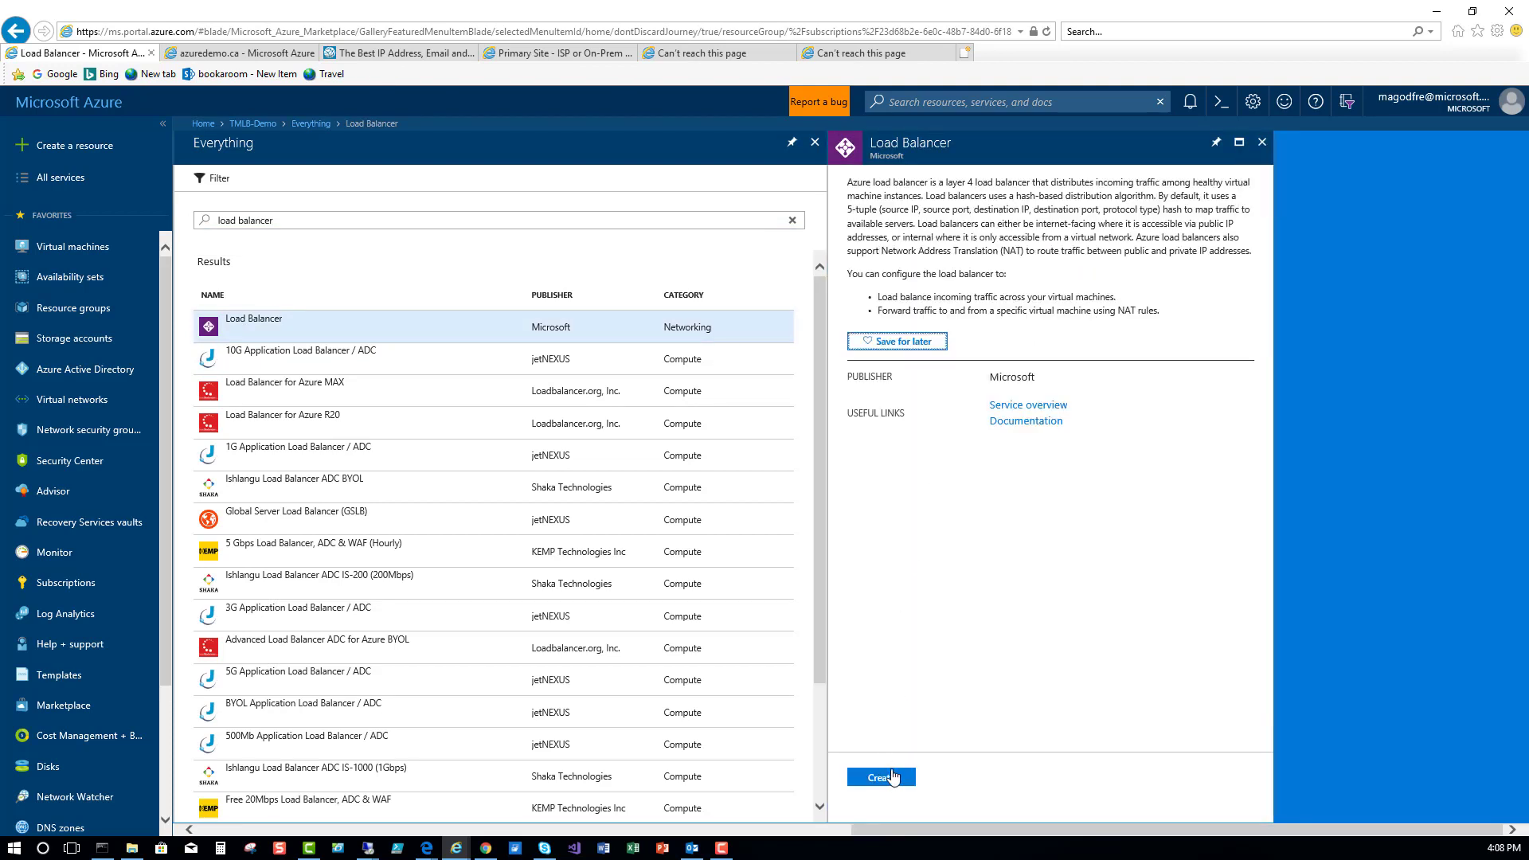
{"action": "left_click", "coordinate": [890, 778]}
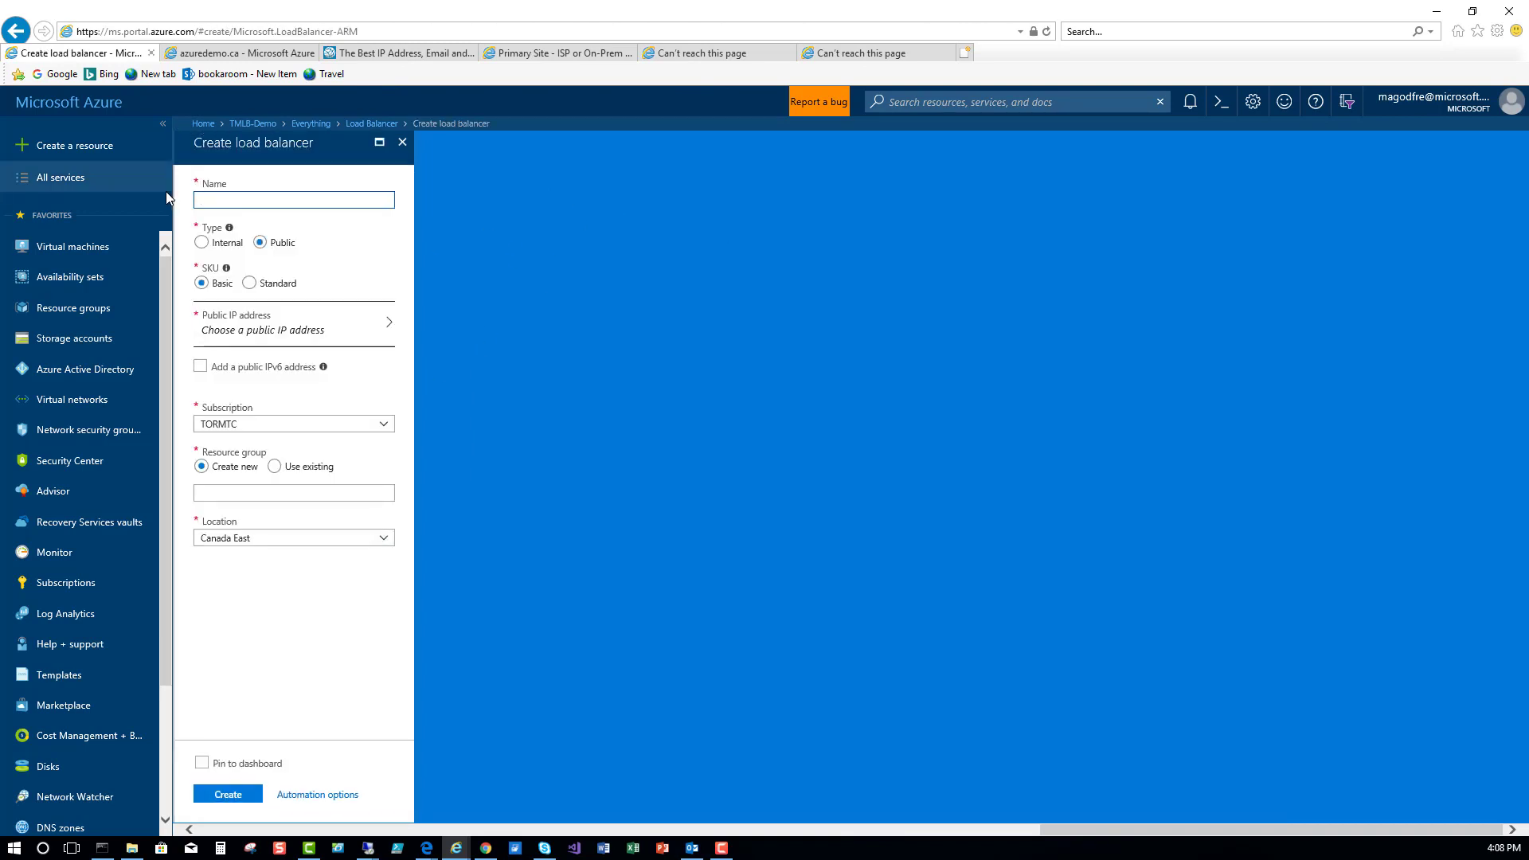
Step: Name the public load balancer TMLB-DemoLB and give it a new static public IP address named TMLB-PublicIP
{"action": "type", "text": "MLB-DemoLB"}
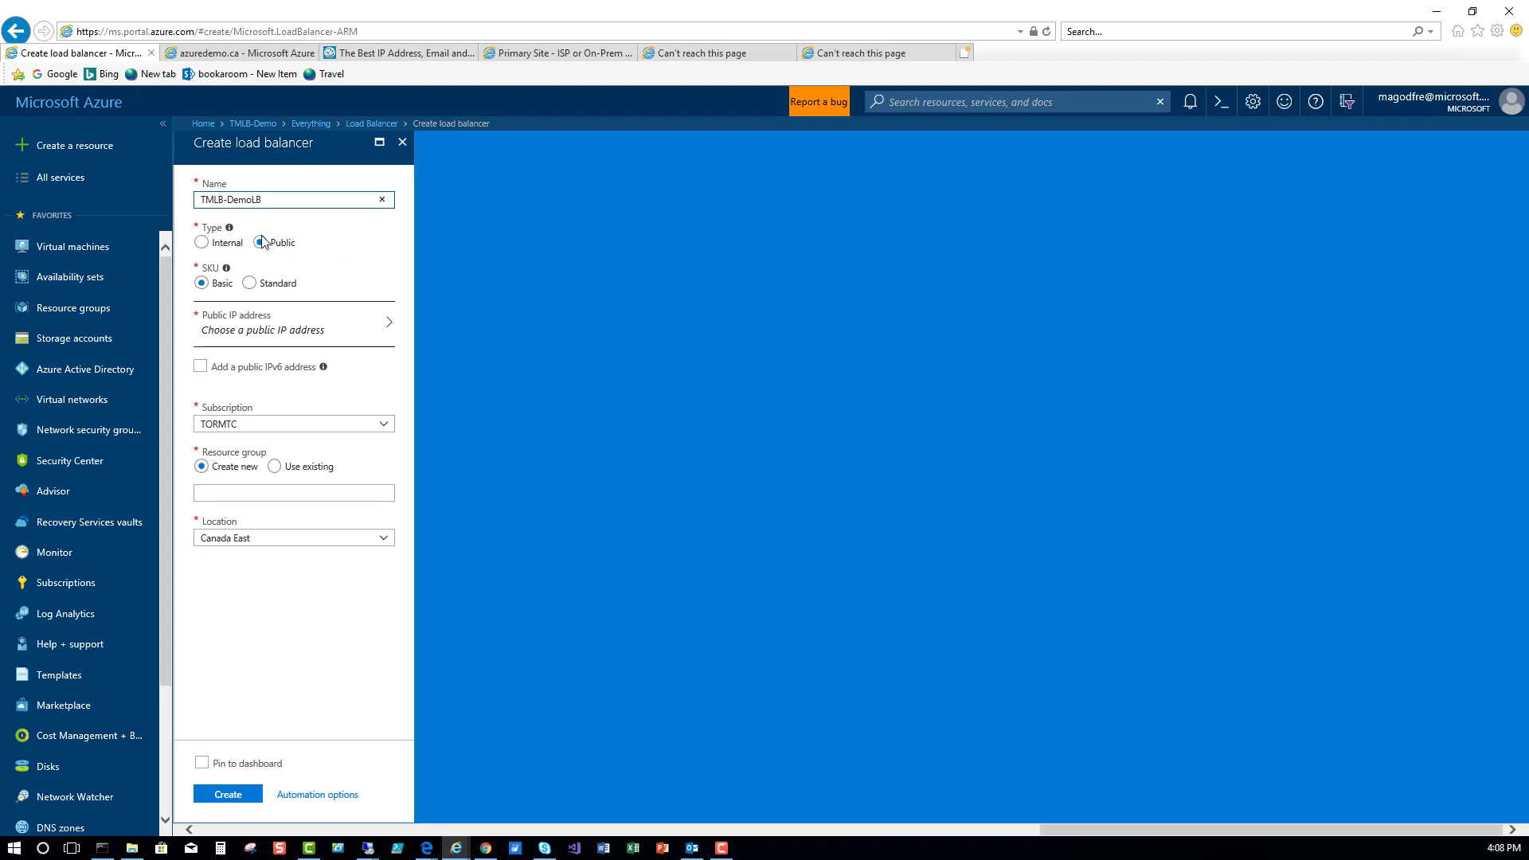
{"action": "left_click", "coordinate": [270, 339]}
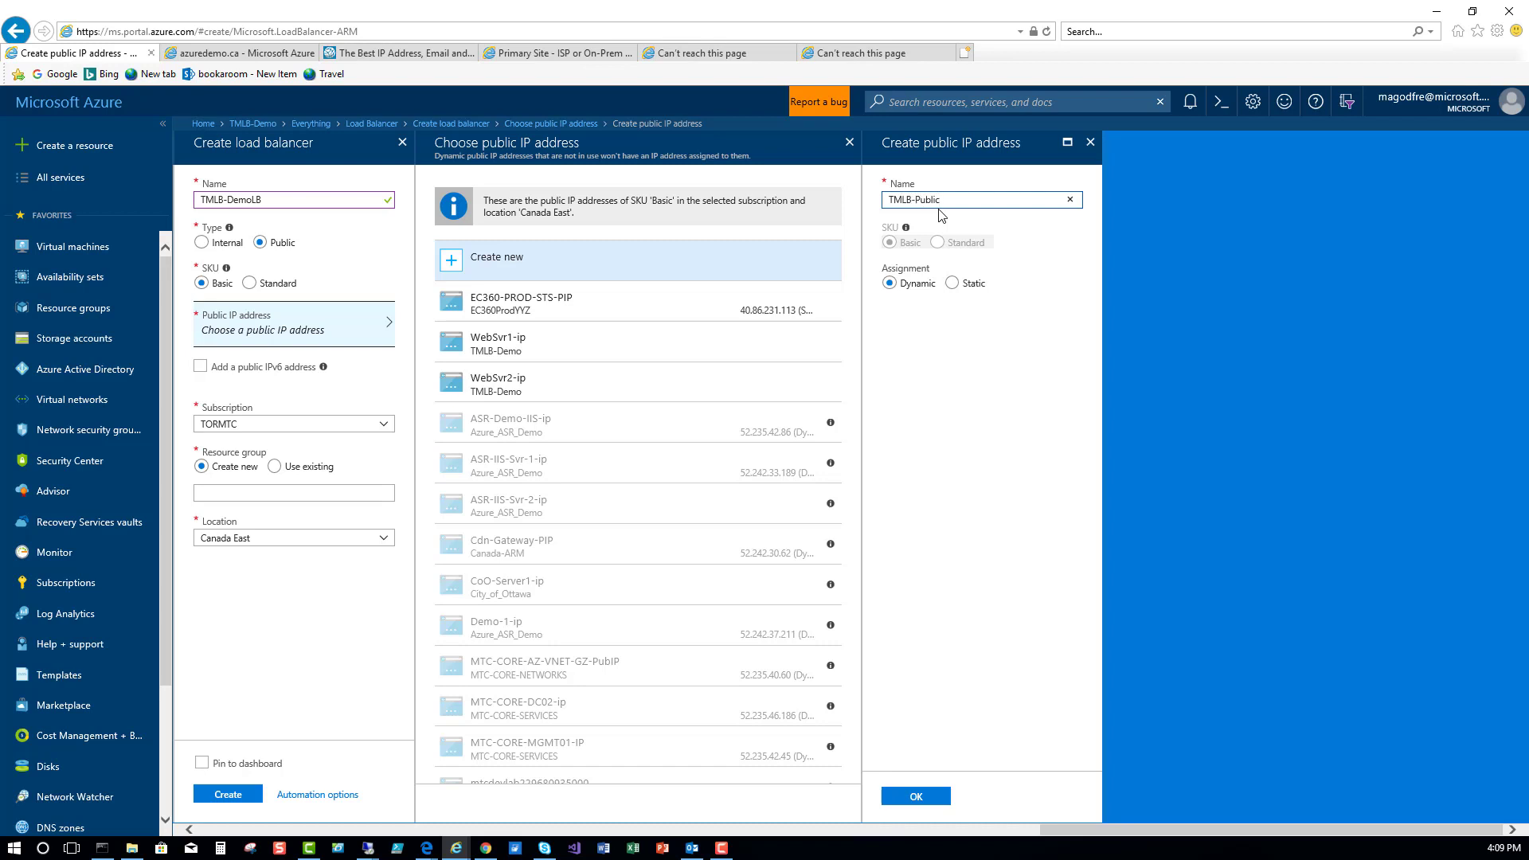
{"action": "left_click", "coordinate": [953, 285]}
{"action": "left_click", "coordinate": [916, 797]}
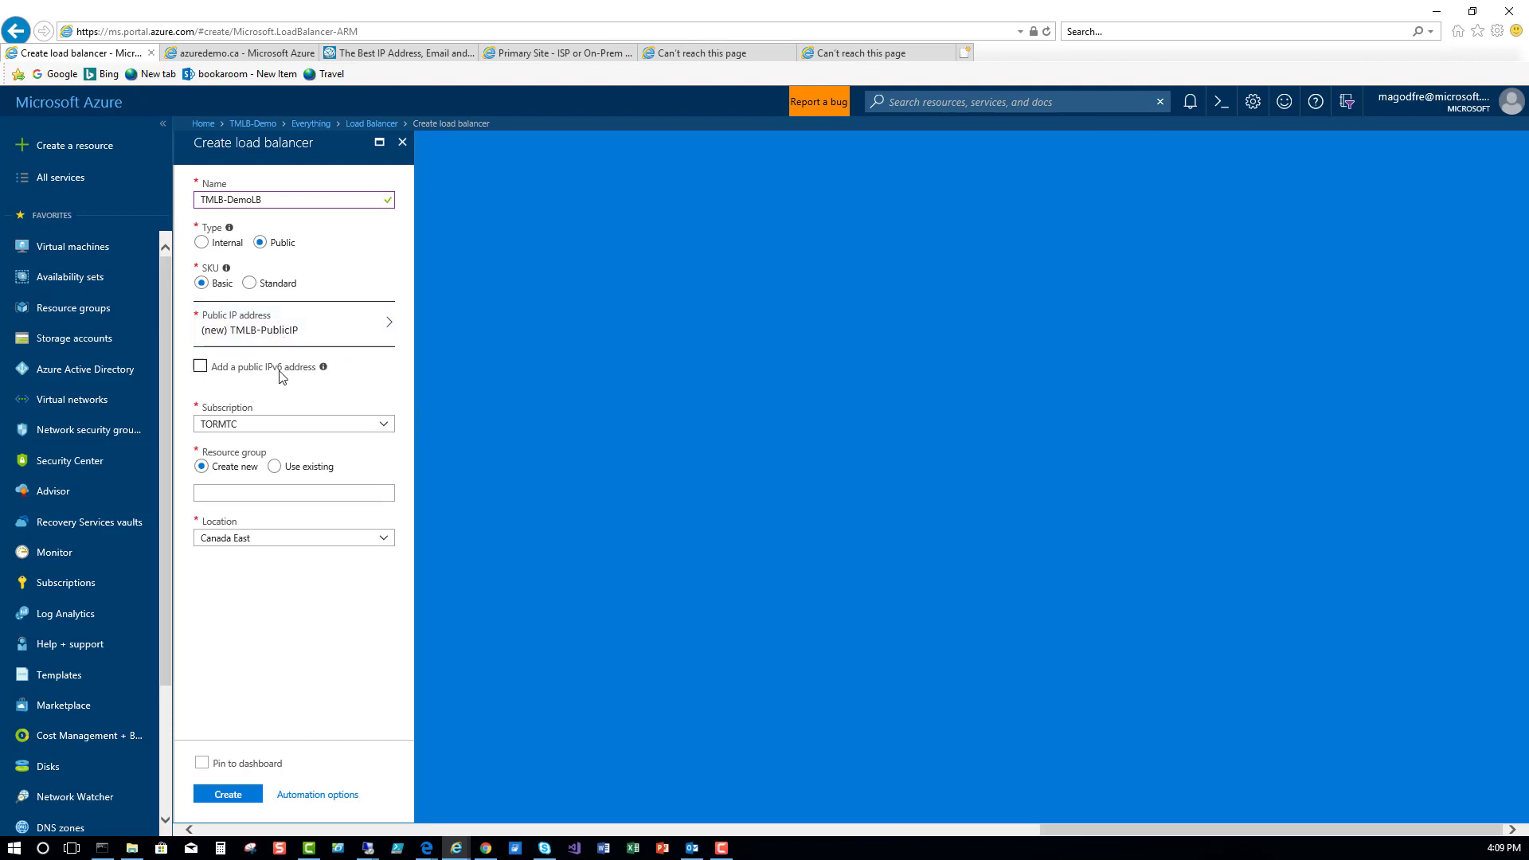
Step: Assign the load balancer to the existing TMLB-Demo resource group and create it
{"action": "left_click", "coordinate": [276, 492]}
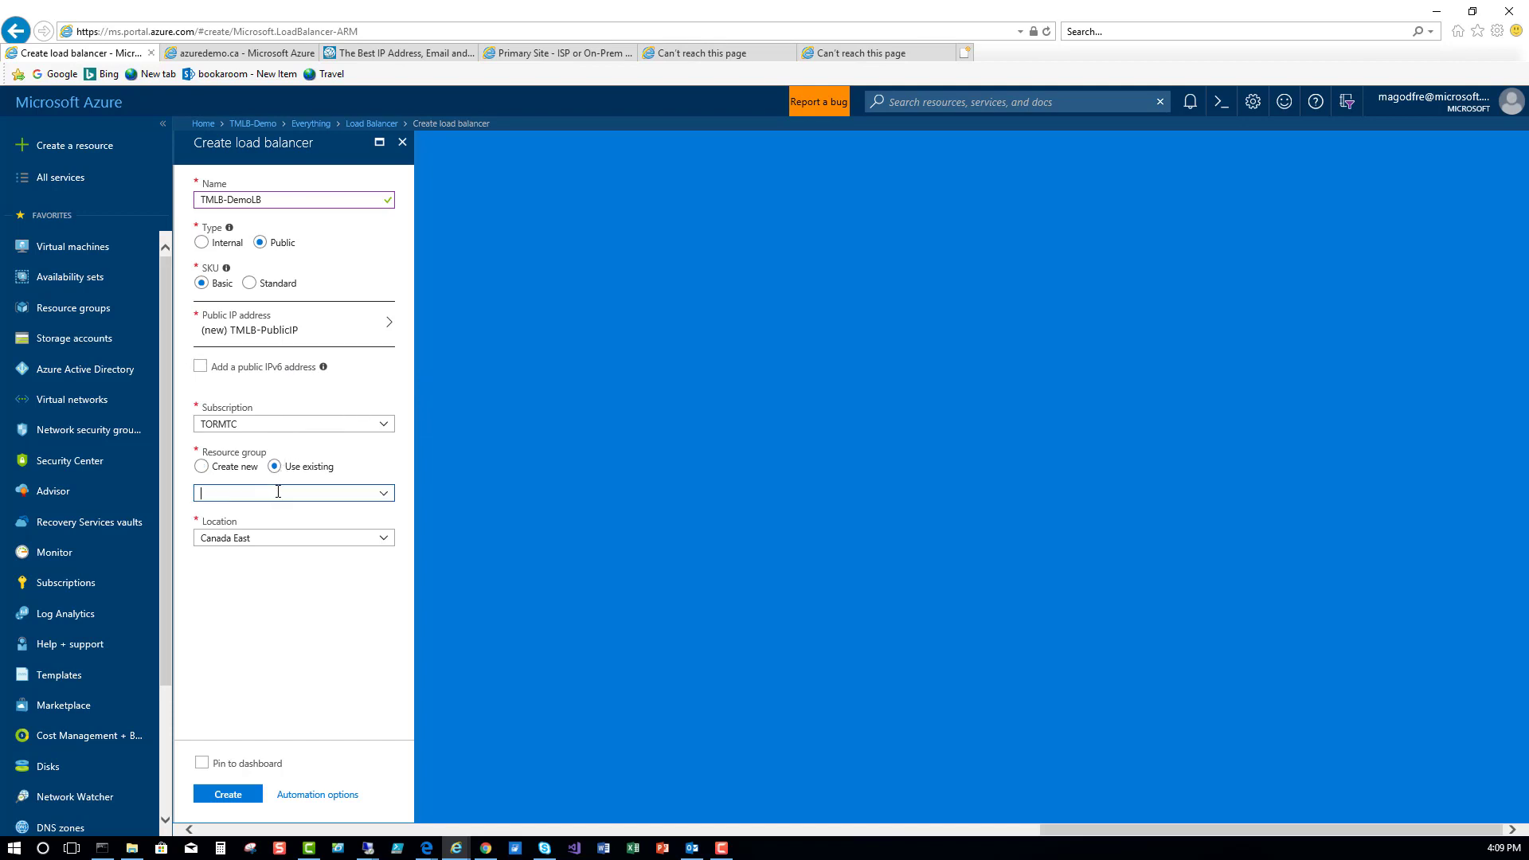
{"action": "type", "text": "TM"}
{"action": "left_click", "coordinate": [239, 475]}
{"action": "left_click", "coordinate": [243, 797]}
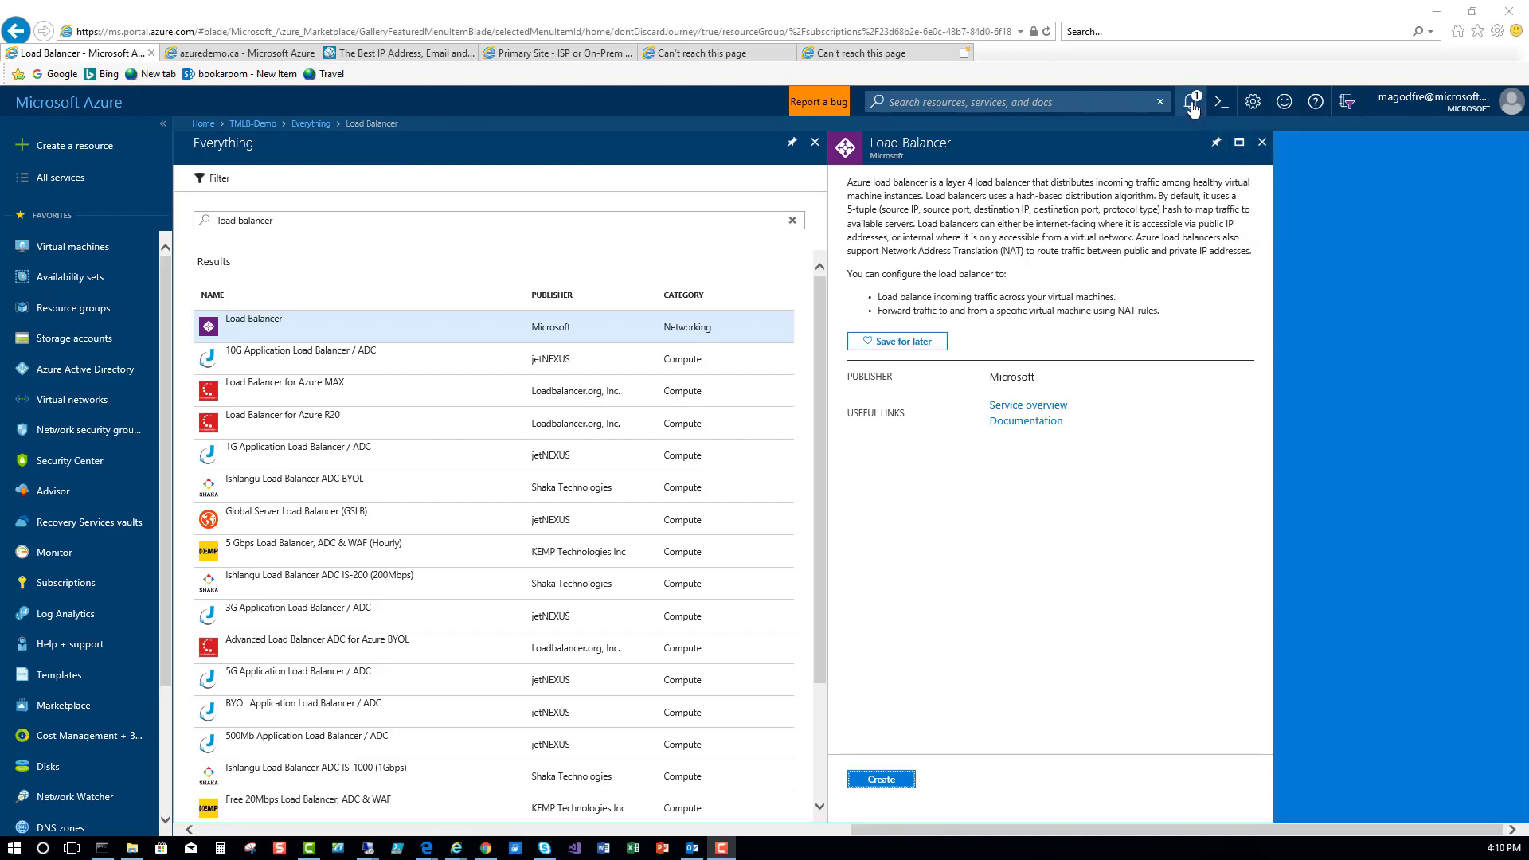
Step: Go to the deployed TMLB-DemoLB resource from its deployment notification and view its frontend IP configuration
{"action": "left_click", "coordinate": [1193, 105]}
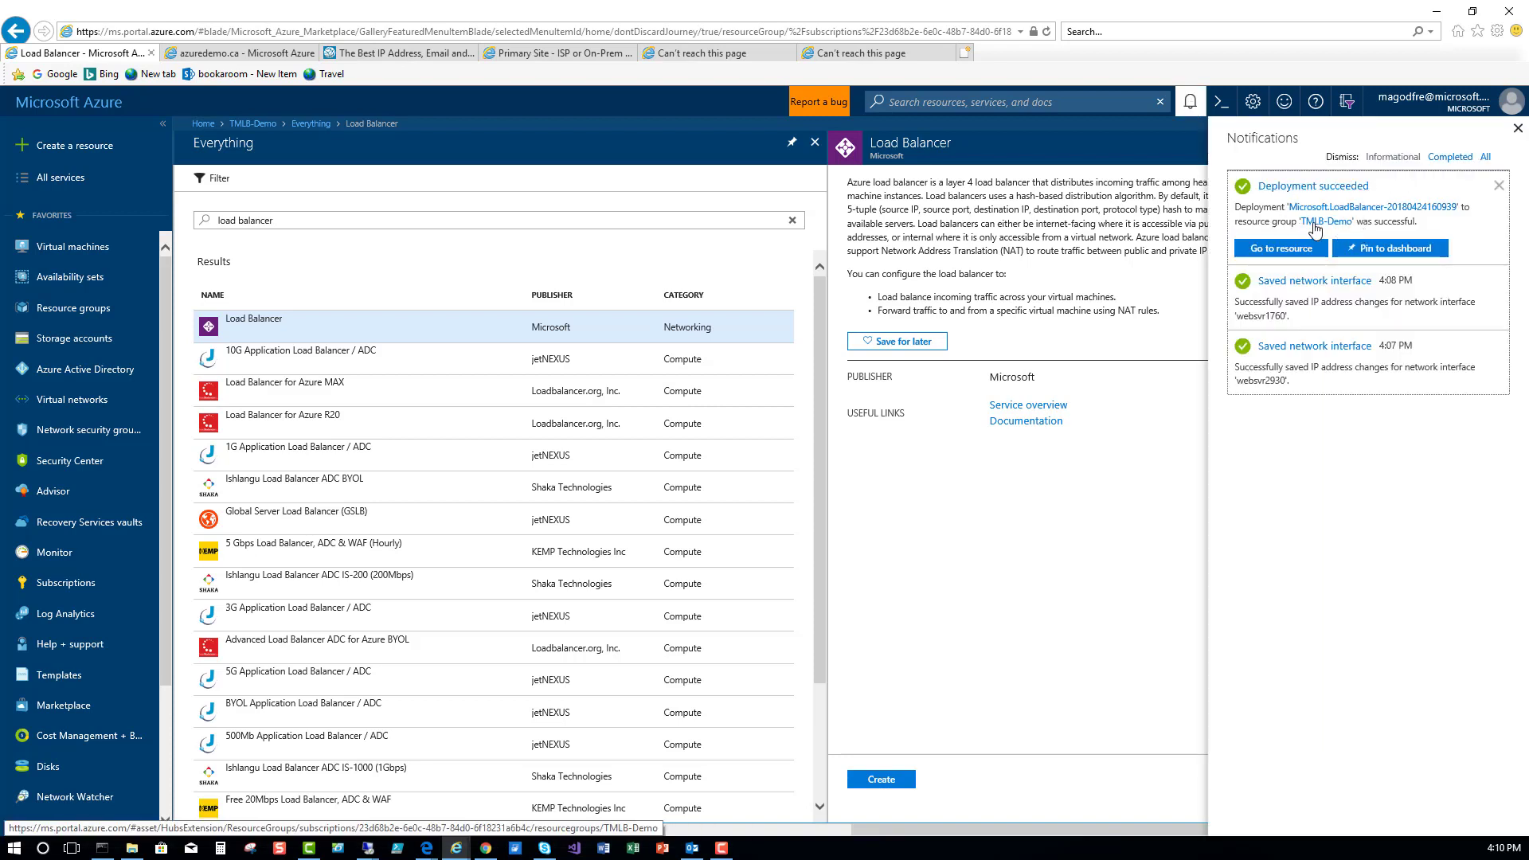
{"action": "left_click", "coordinate": [1269, 252]}
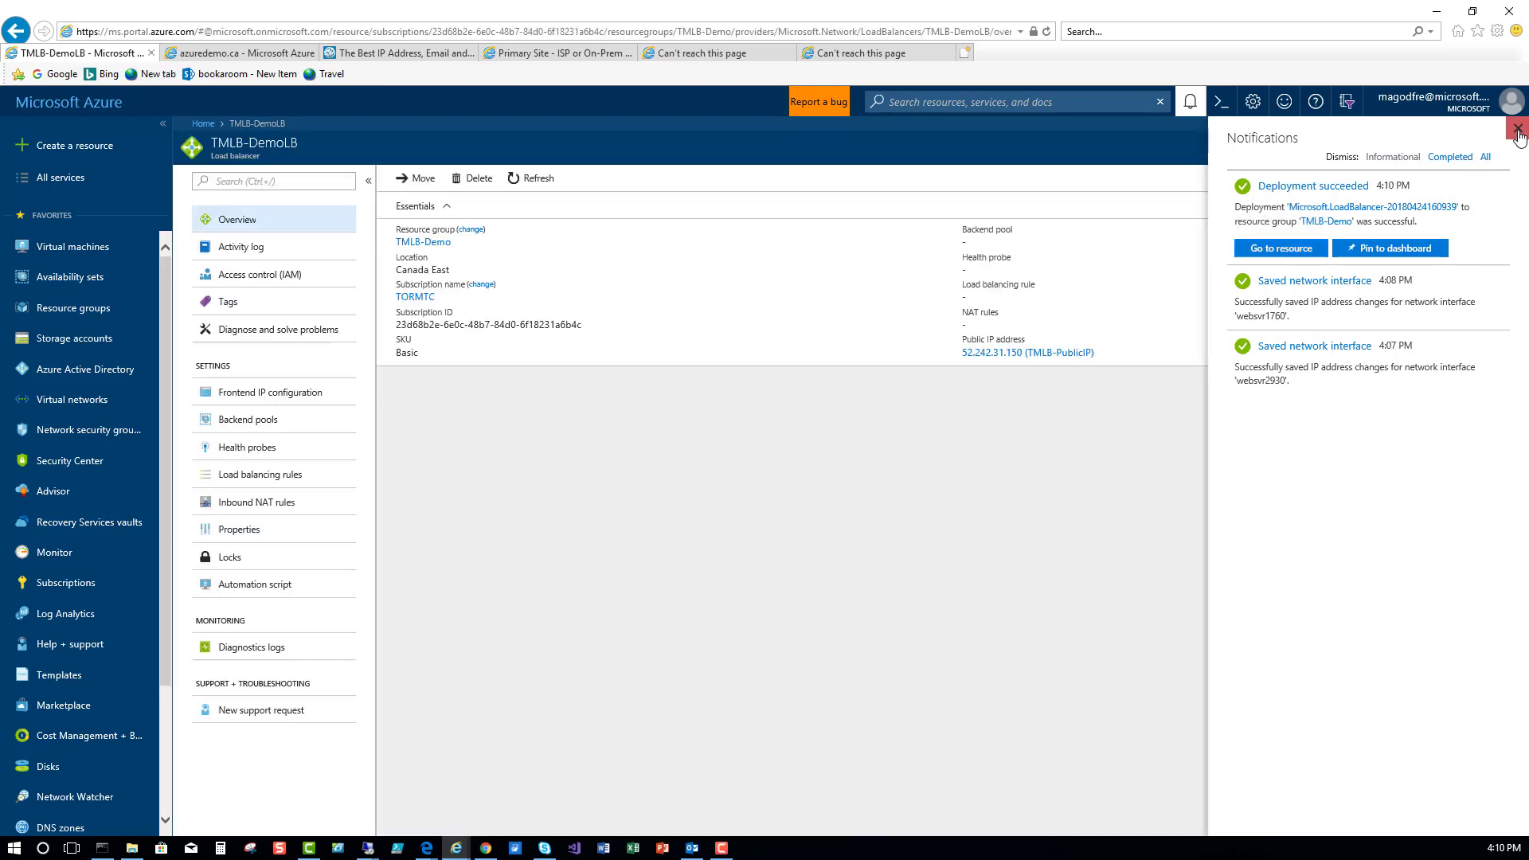
{"action": "left_click", "coordinate": [1517, 128]}
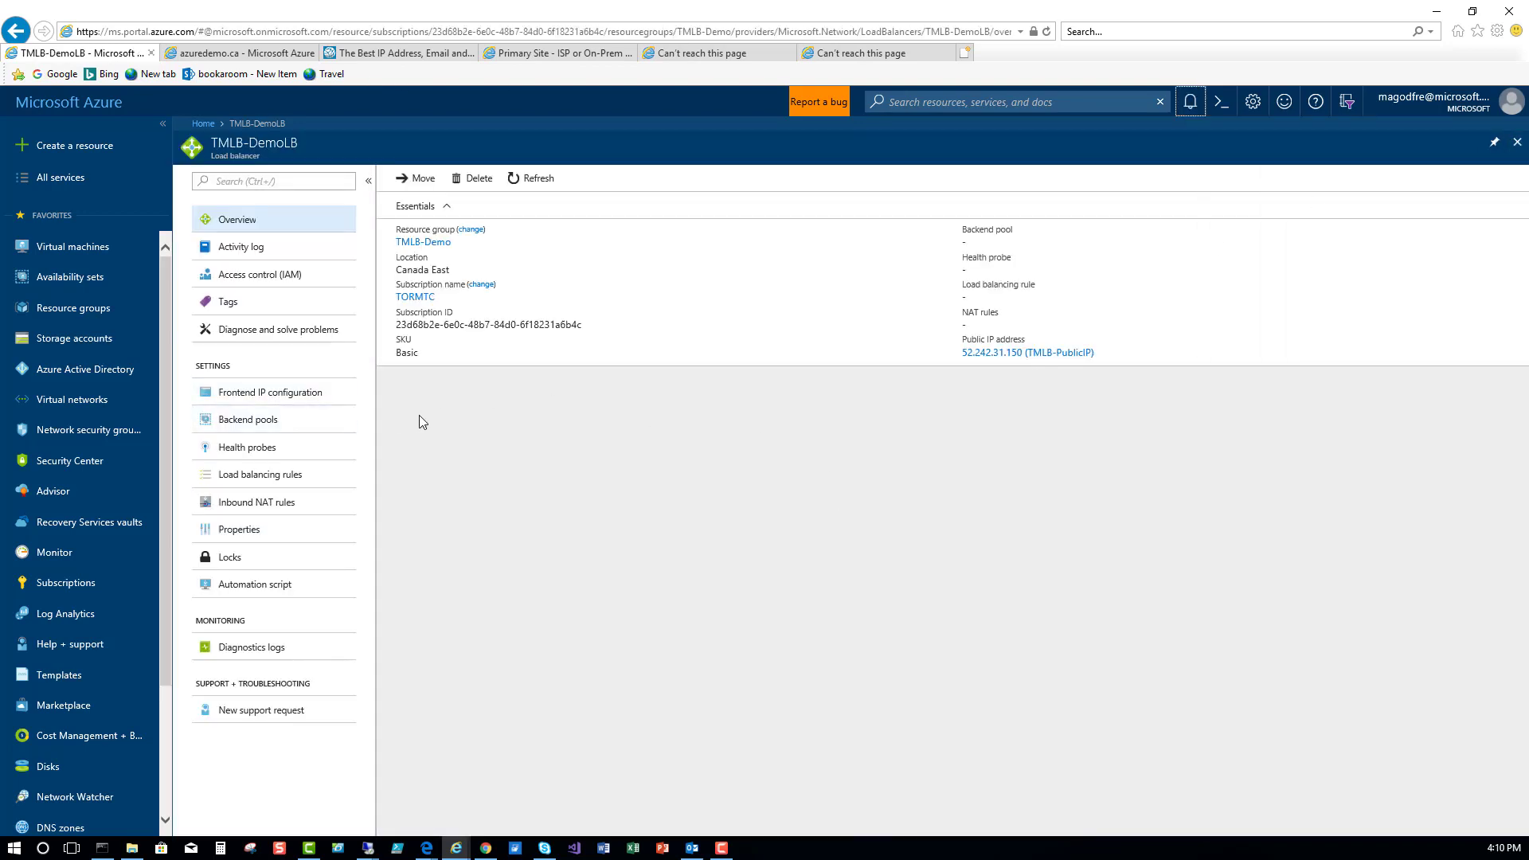
{"action": "left_click", "coordinate": [243, 396]}
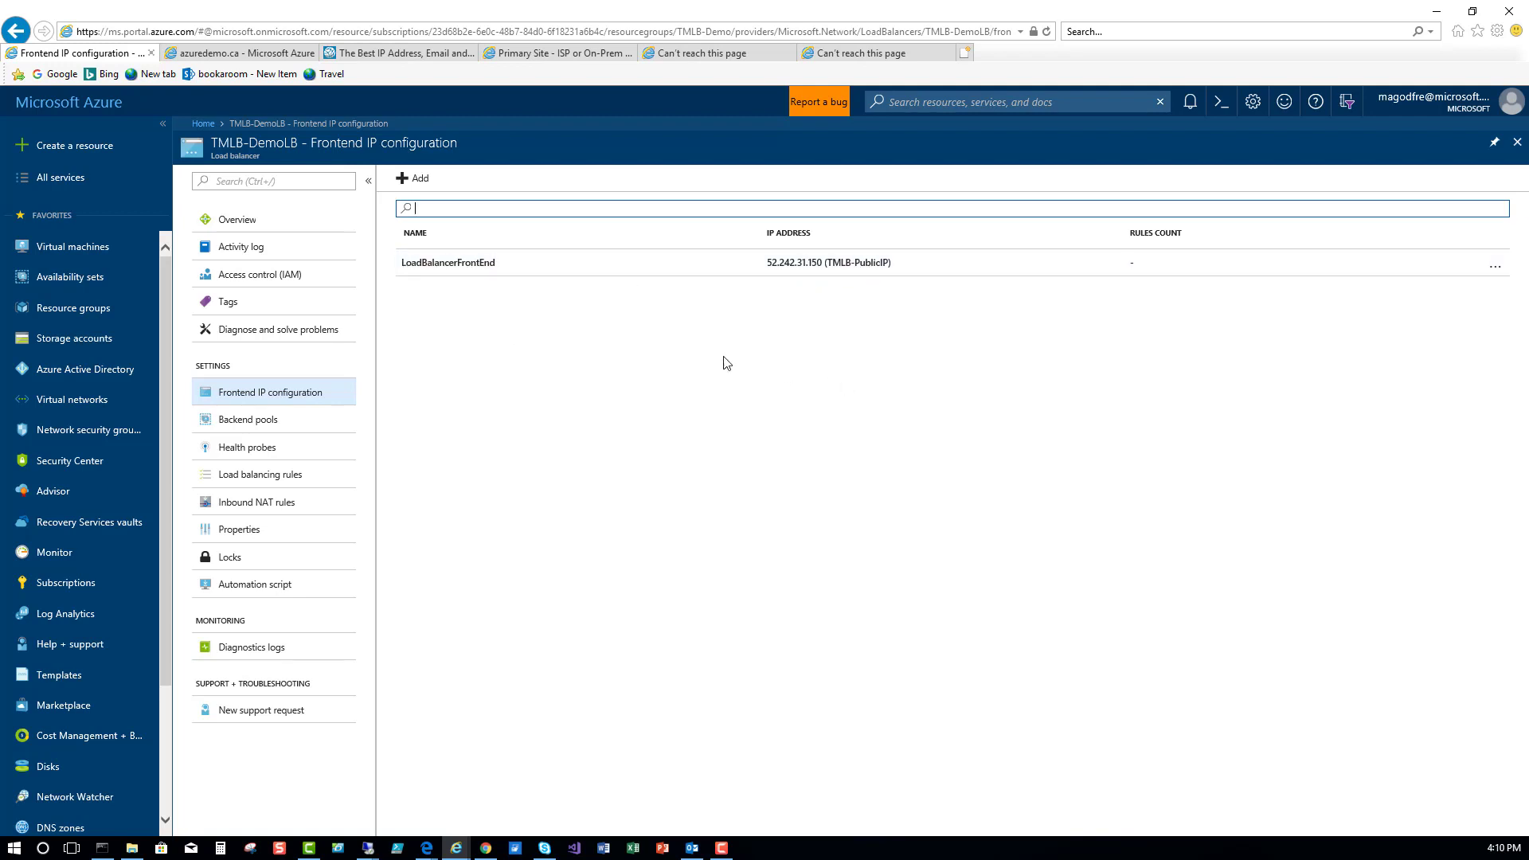
Step: Start a new backend pool named TMLB-IISPool and associate it with the availability set TMLB-AS
{"action": "left_click", "coordinate": [260, 422]}
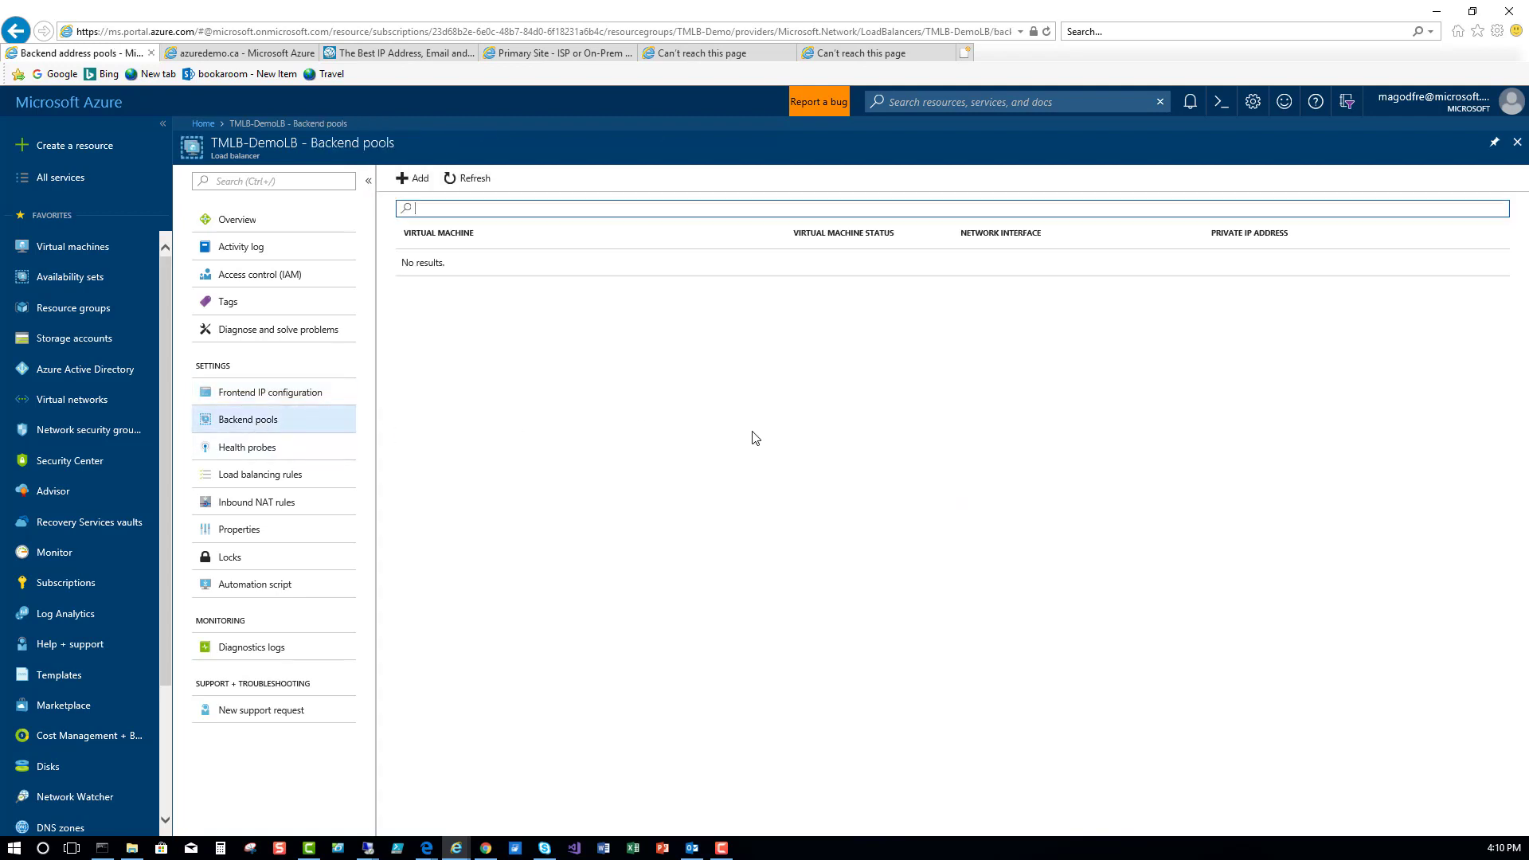
{"action": "left_click", "coordinate": [417, 182]}
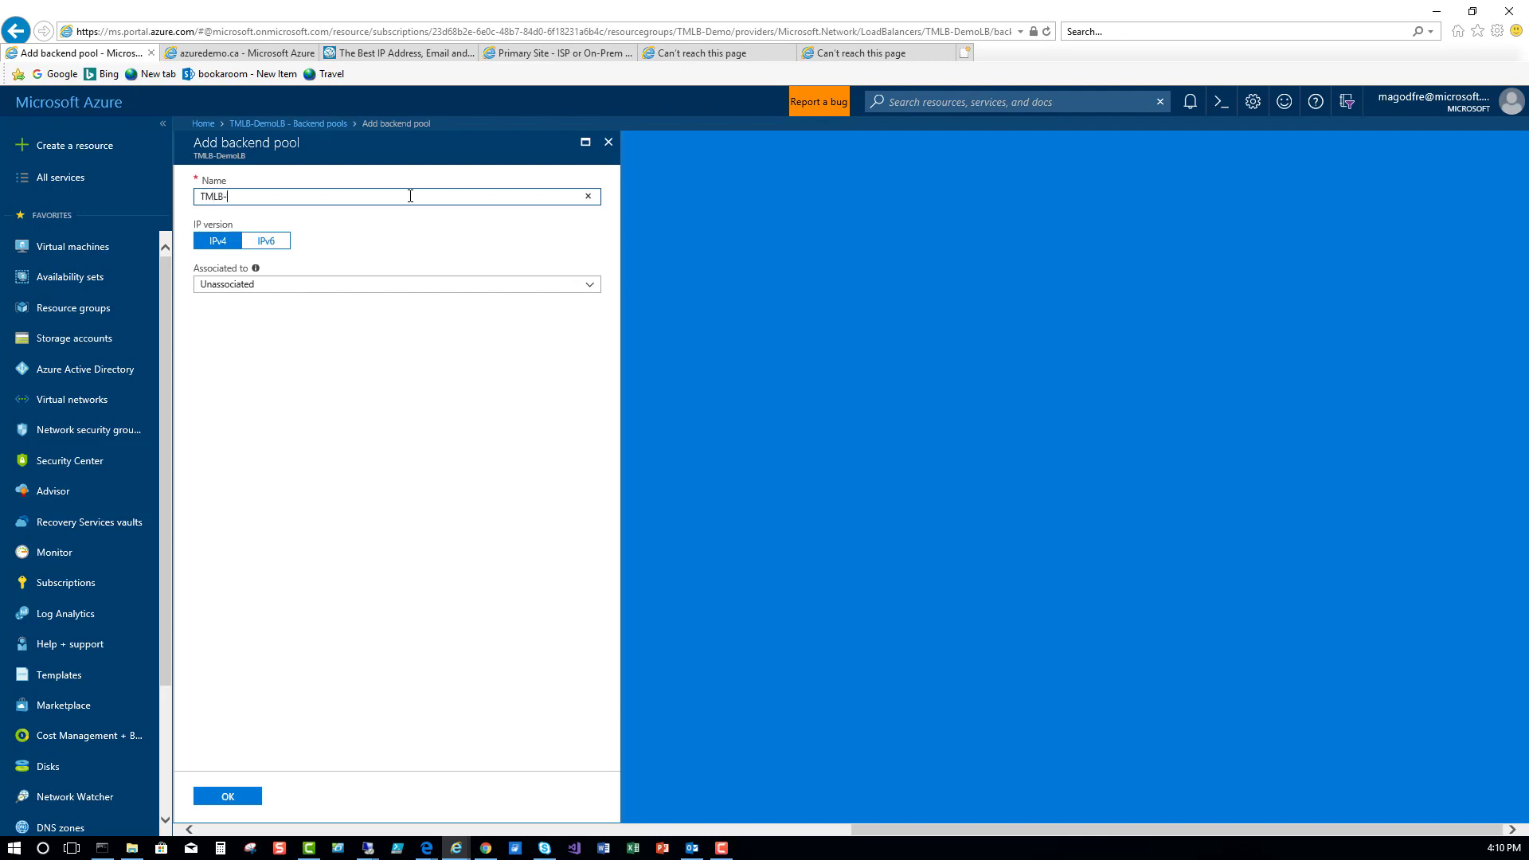
{"action": "type", "text": "IISPool"}
{"action": "left_click", "coordinate": [321, 293]}
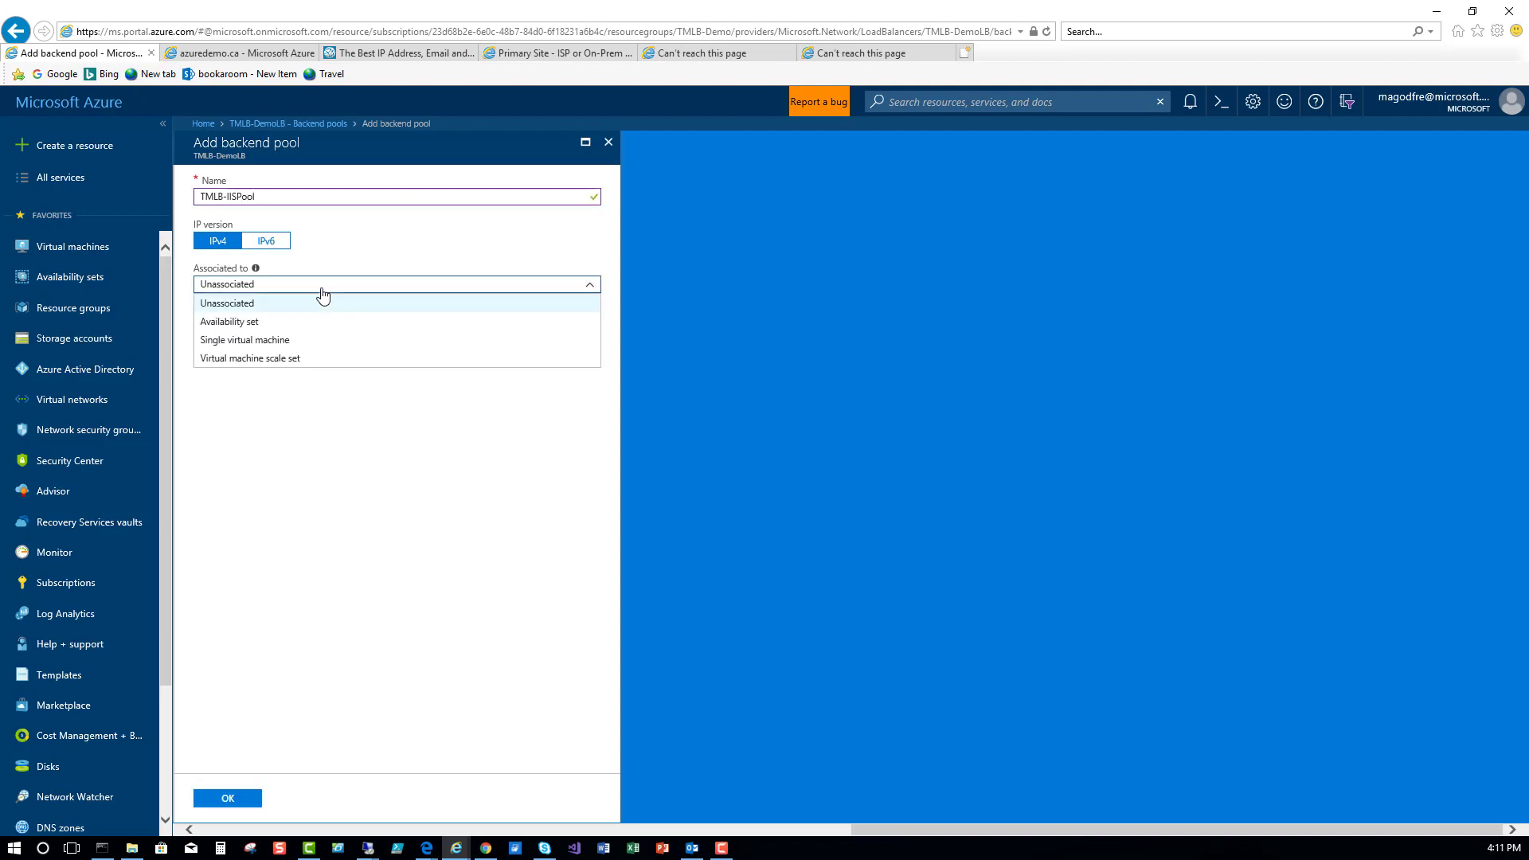
{"action": "left_click", "coordinate": [250, 321]}
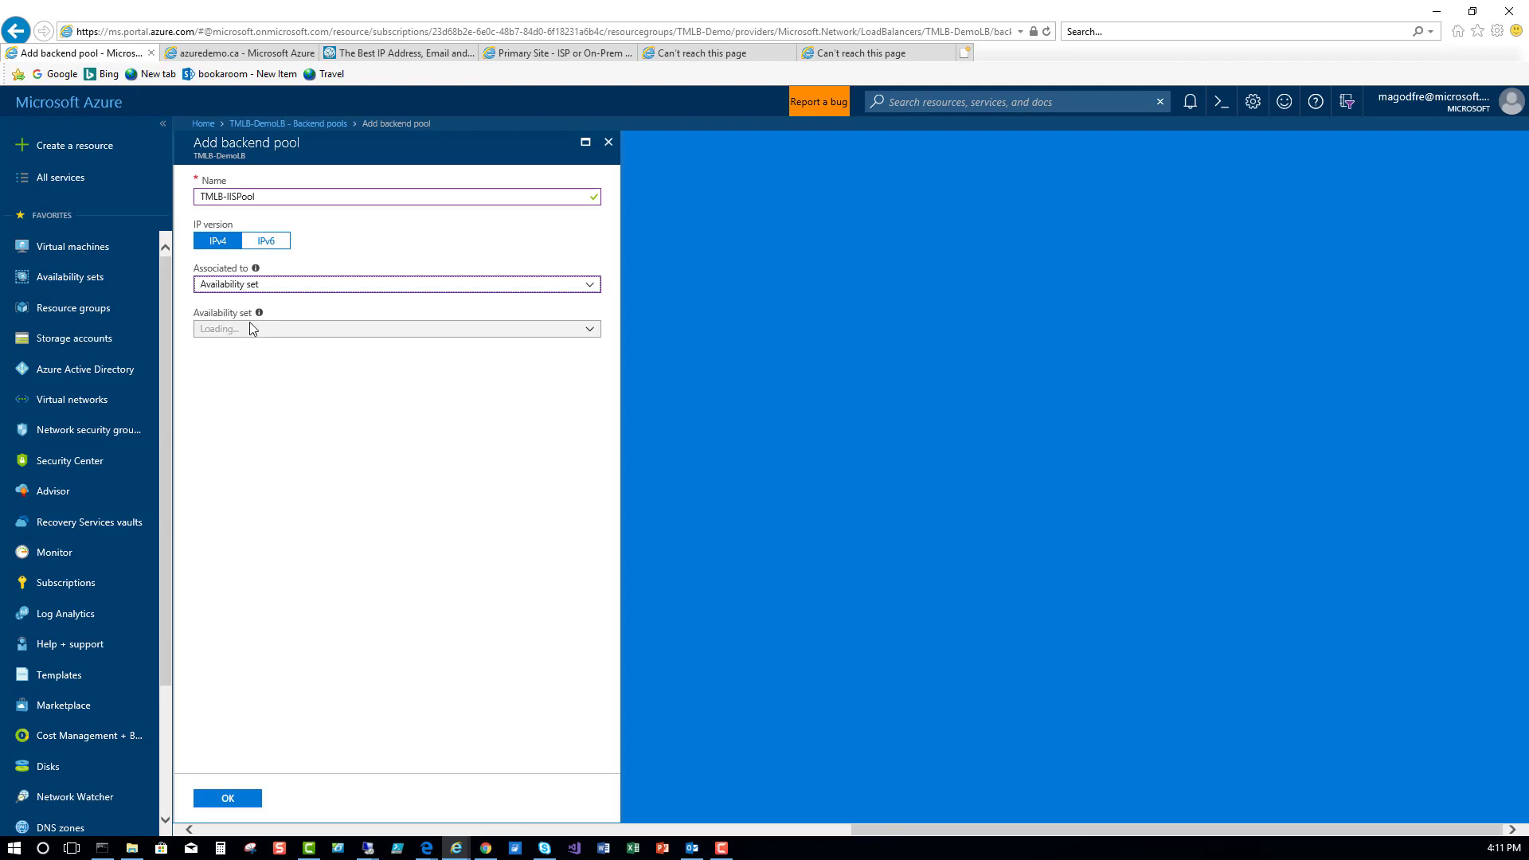
{"action": "left_click", "coordinate": [526, 330]}
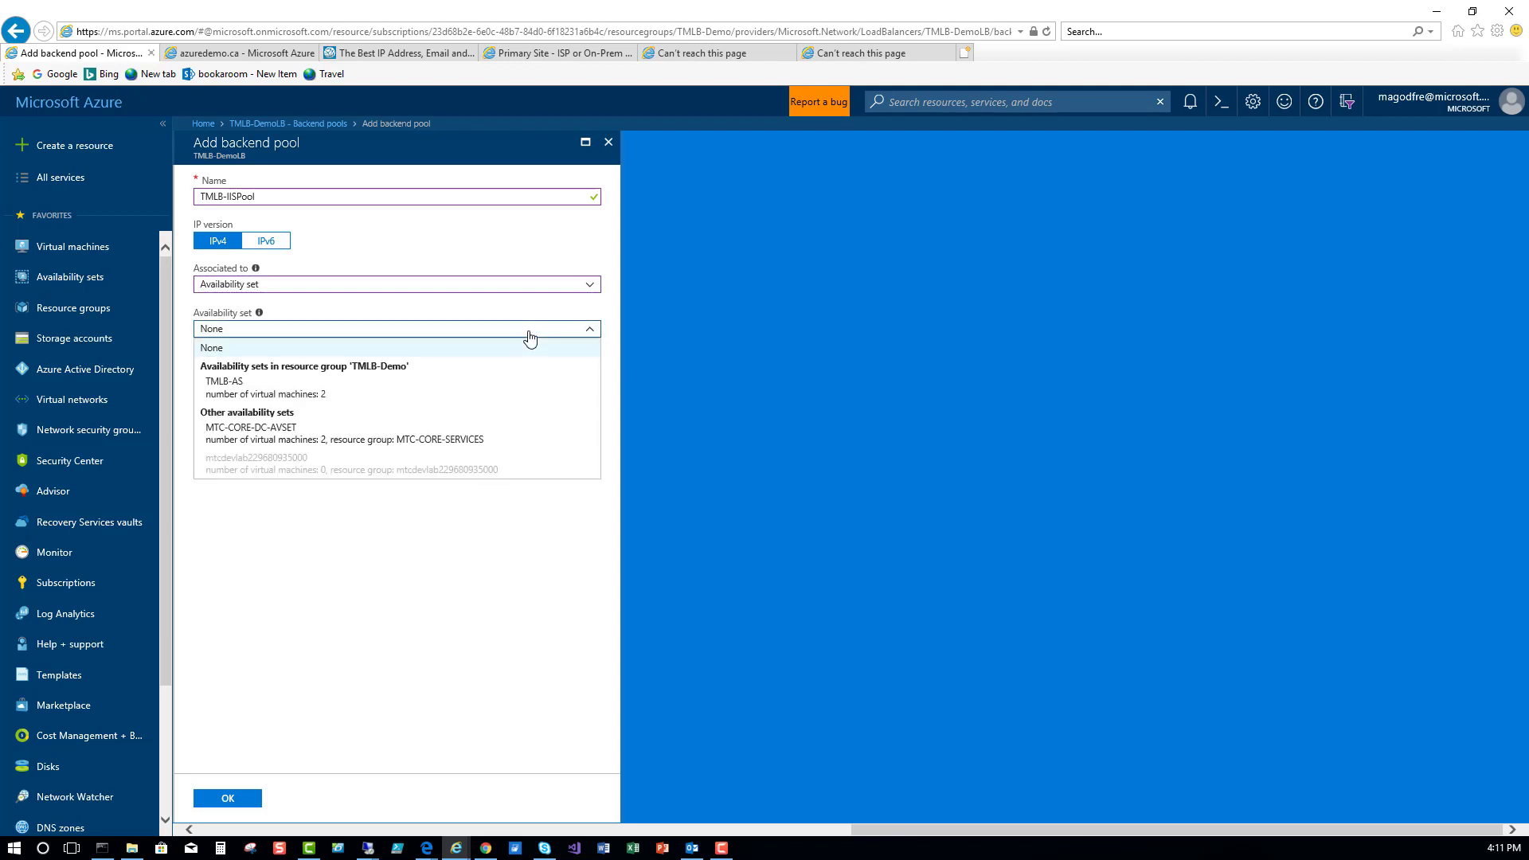
{"action": "left_click", "coordinate": [224, 388]}
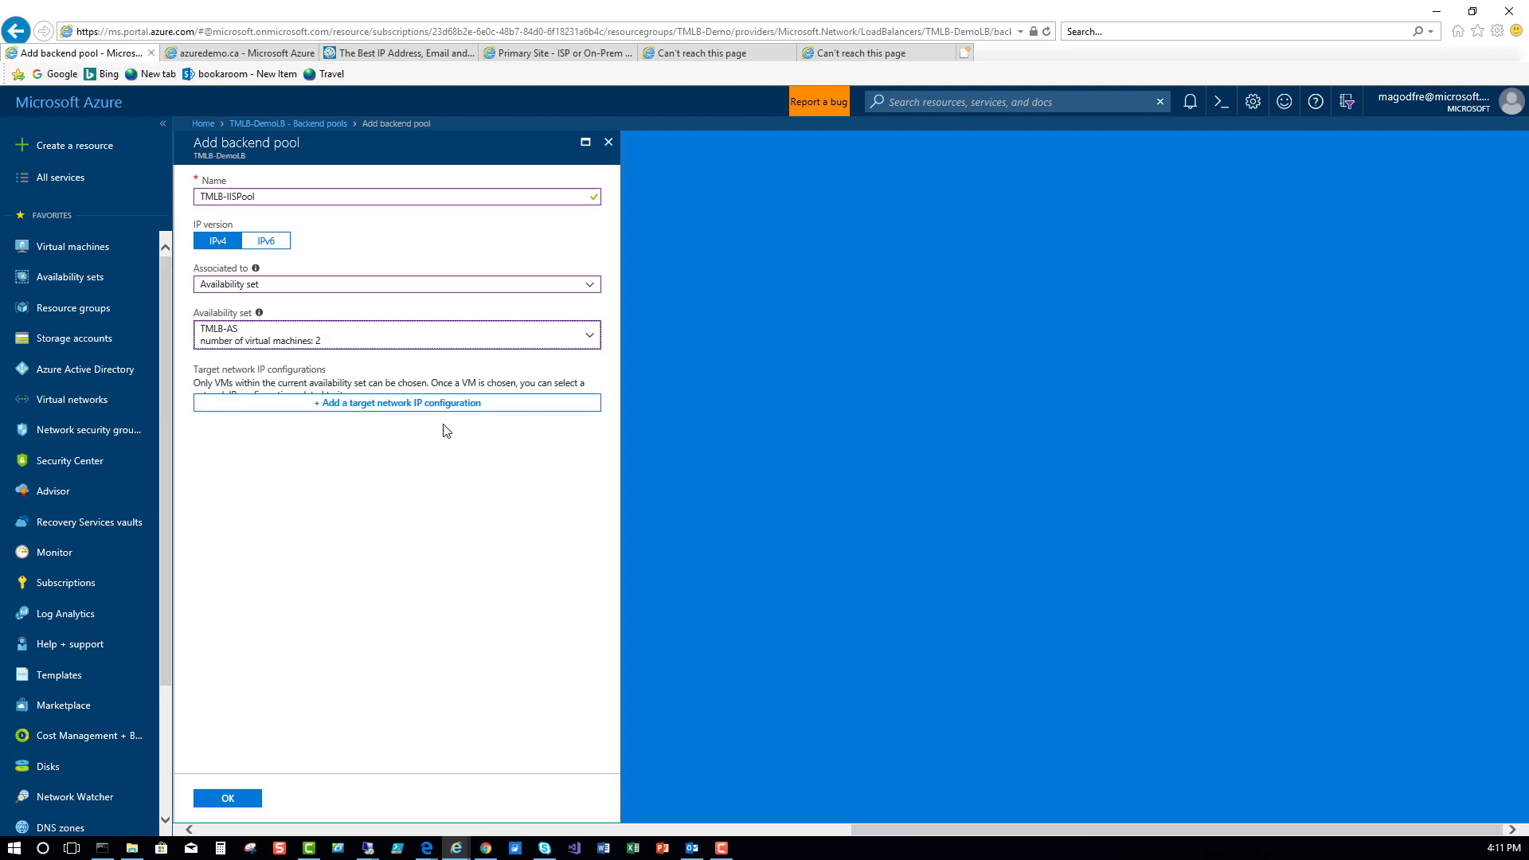
Step: Add a target network IP configuration to the backend pool using WebSvr1 and its ipconfig1 (10.4.10.4)
{"action": "left_click", "coordinate": [378, 406]}
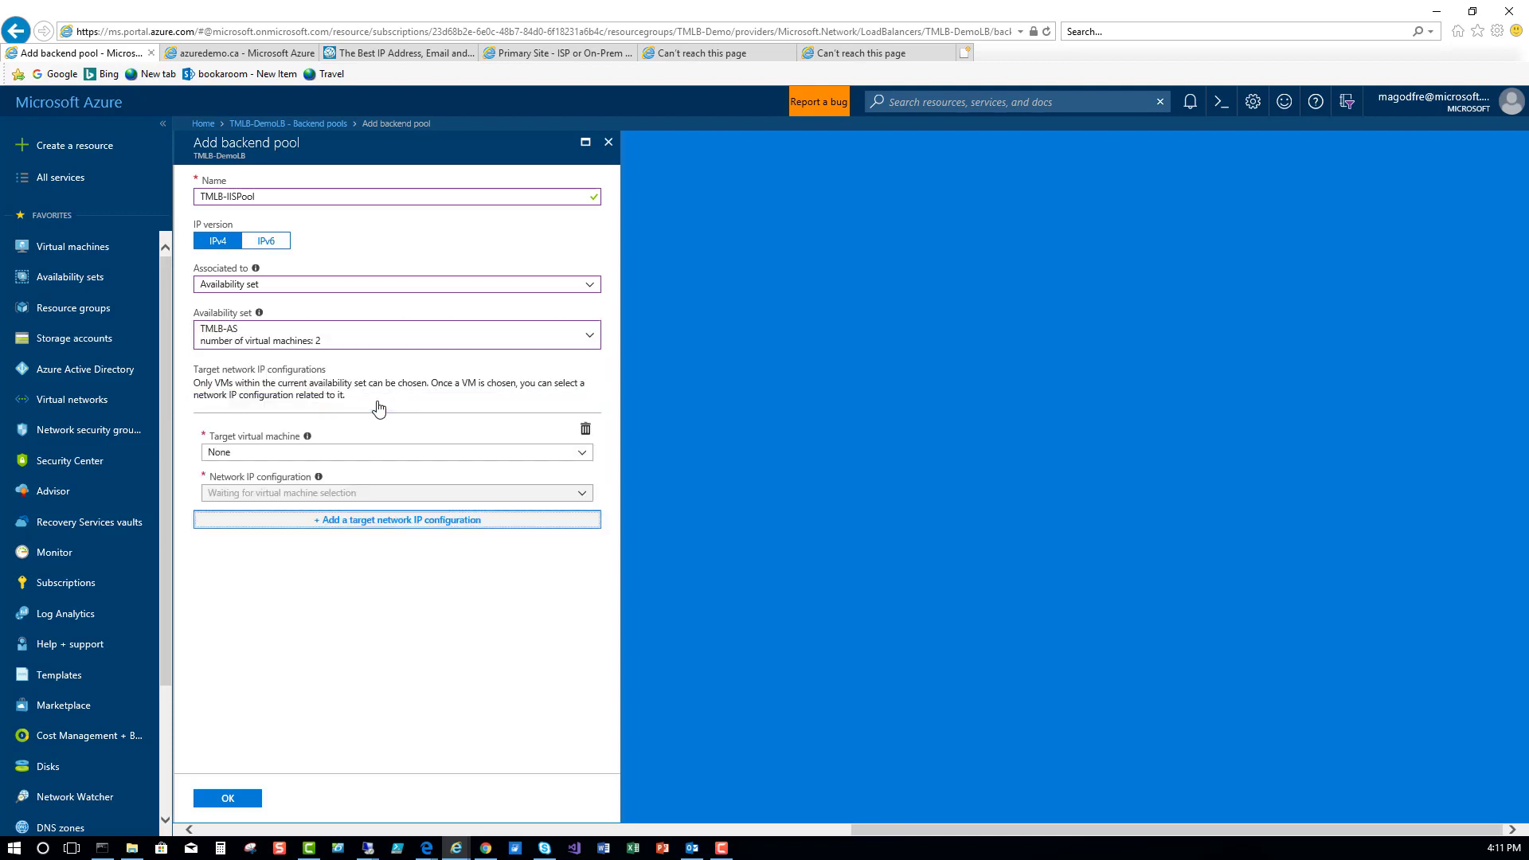
{"action": "left_click", "coordinate": [392, 450]}
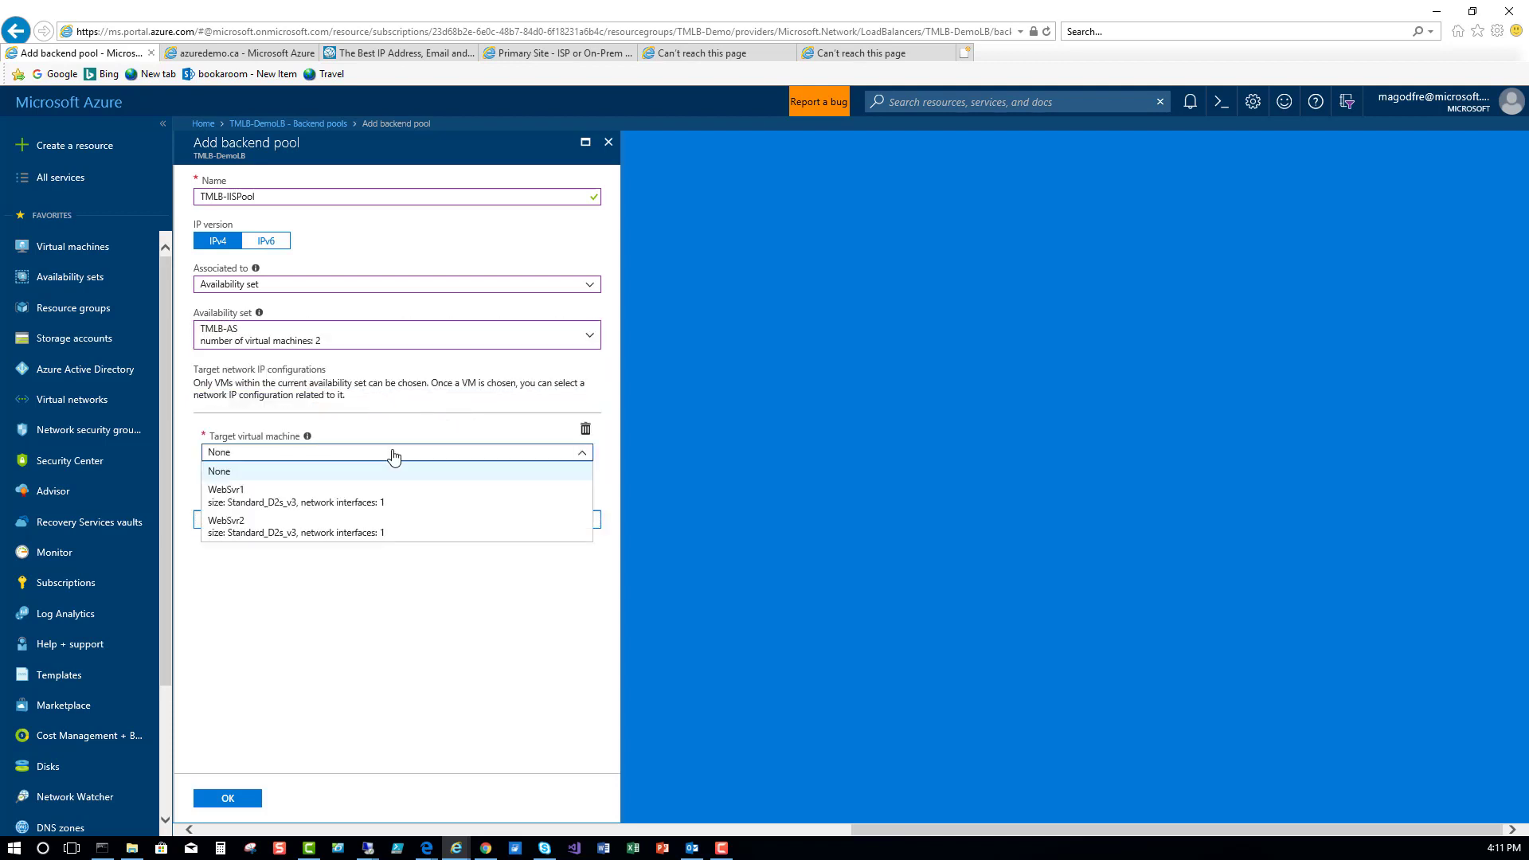
{"action": "left_click", "coordinate": [231, 505]}
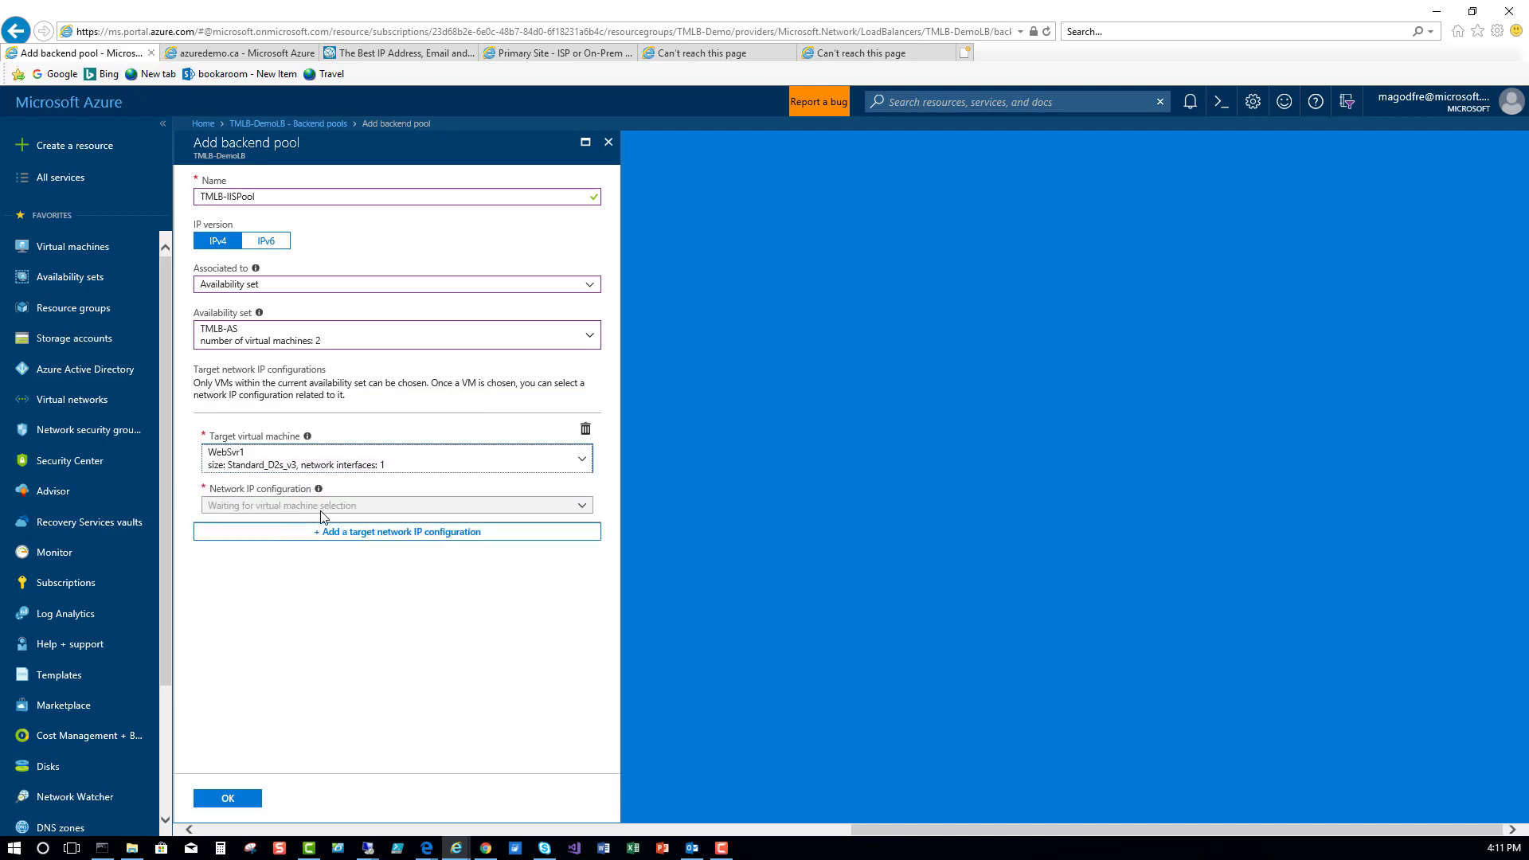
{"action": "left_click", "coordinate": [383, 506]}
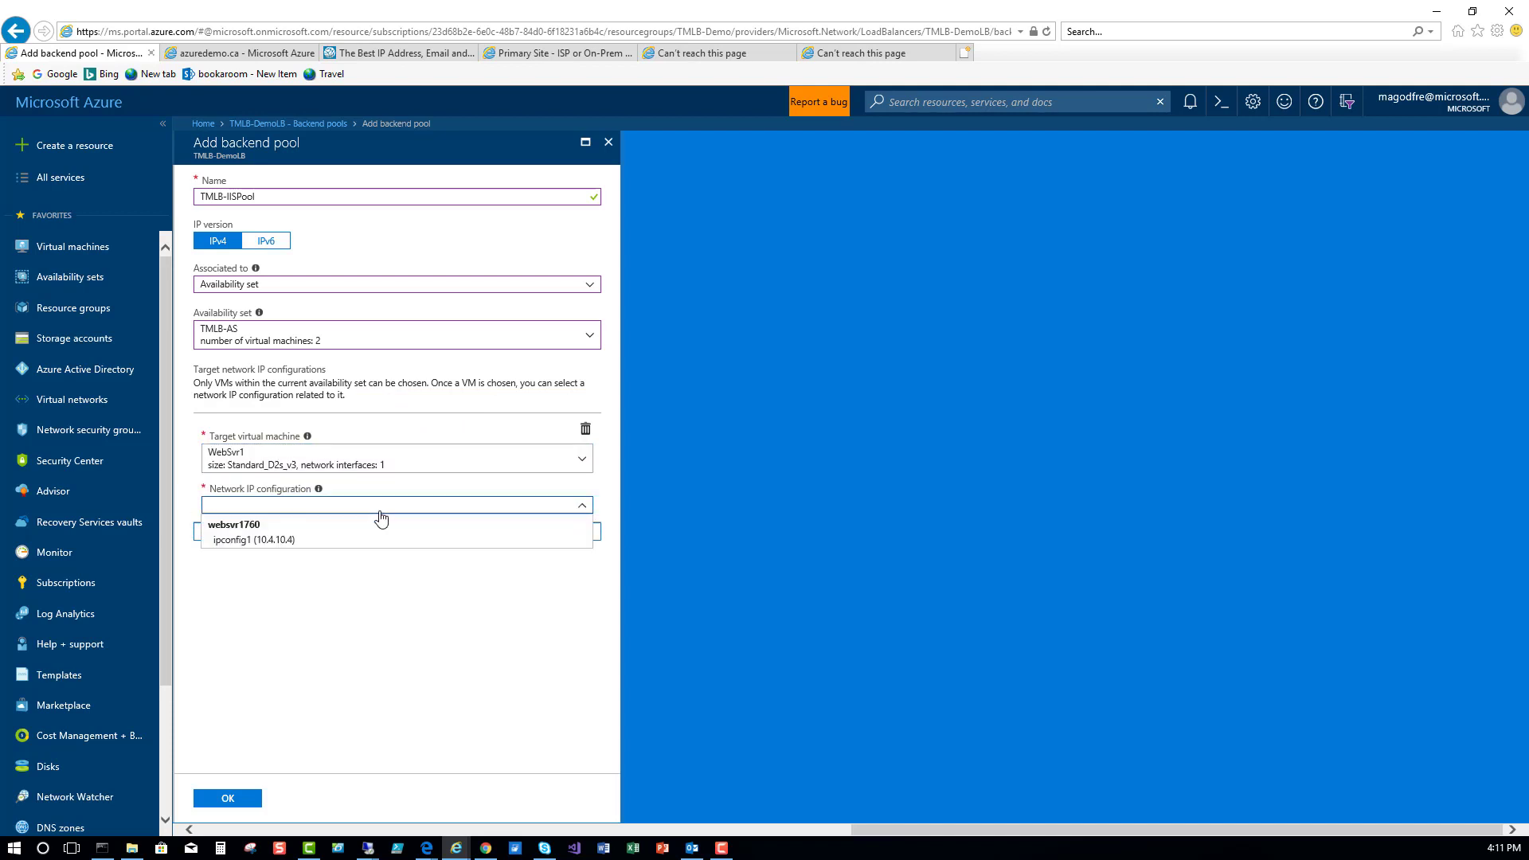
{"action": "left_click", "coordinate": [247, 541]}
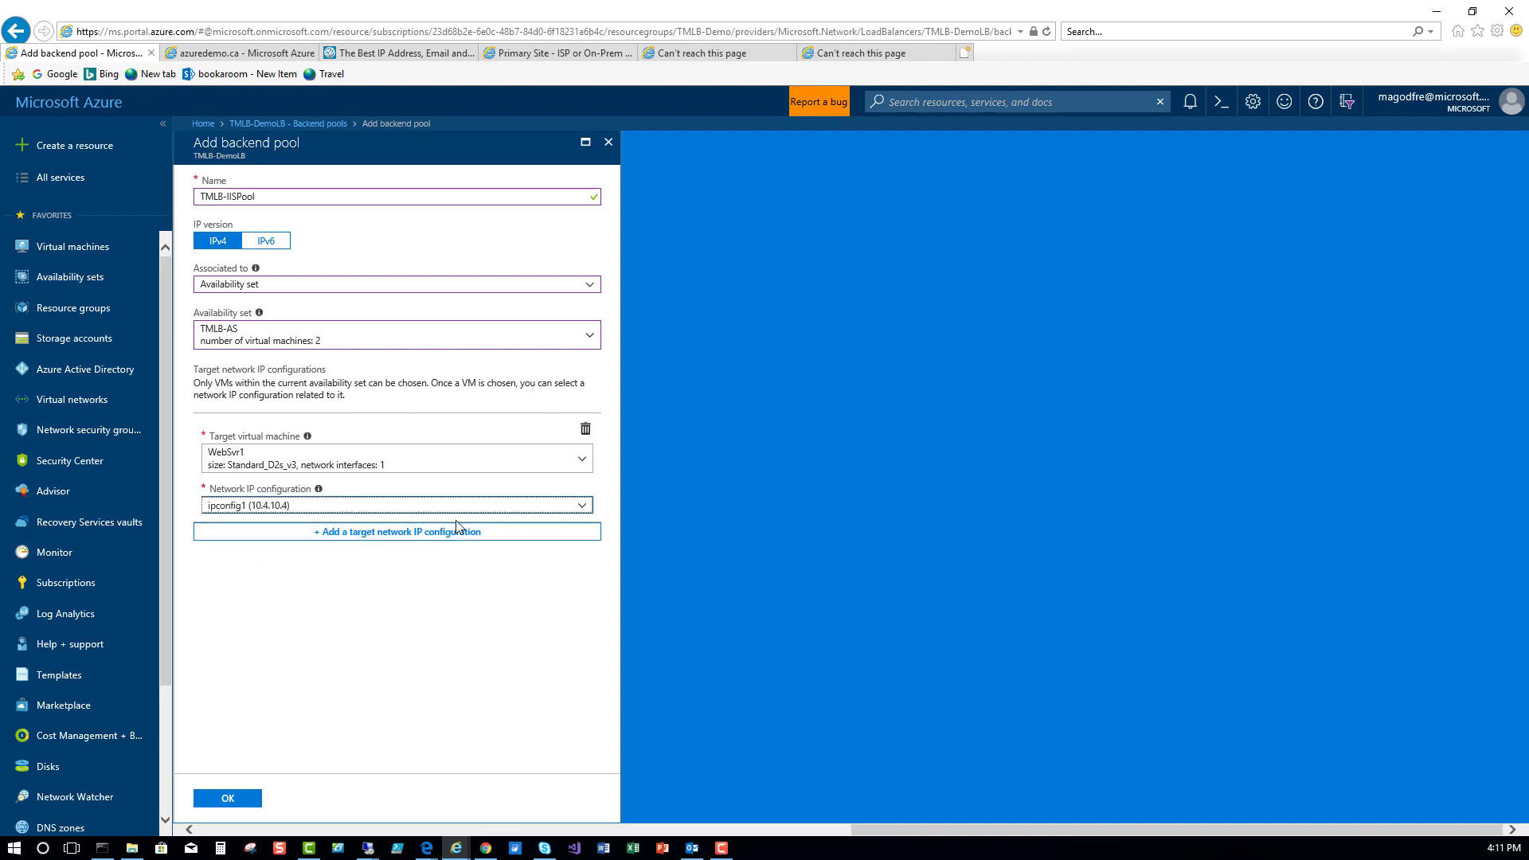
Step: Add a second target network IP configuration to the backend pool using WebSvr2 and its ipconfig1 (10.4.10.5)
{"action": "left_click", "coordinate": [422, 532]}
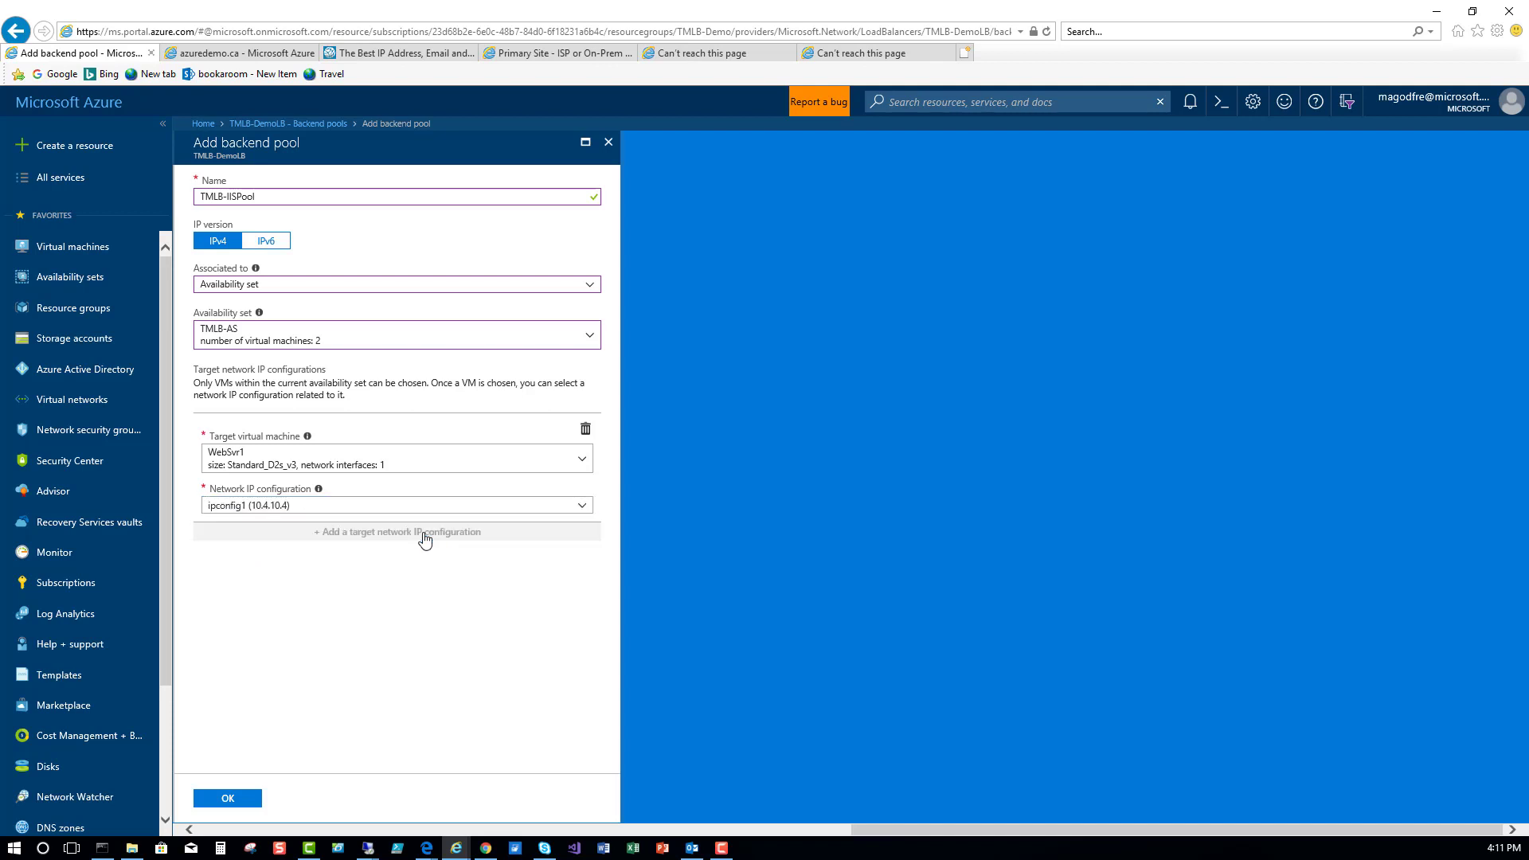
{"action": "left_click", "coordinate": [344, 489]}
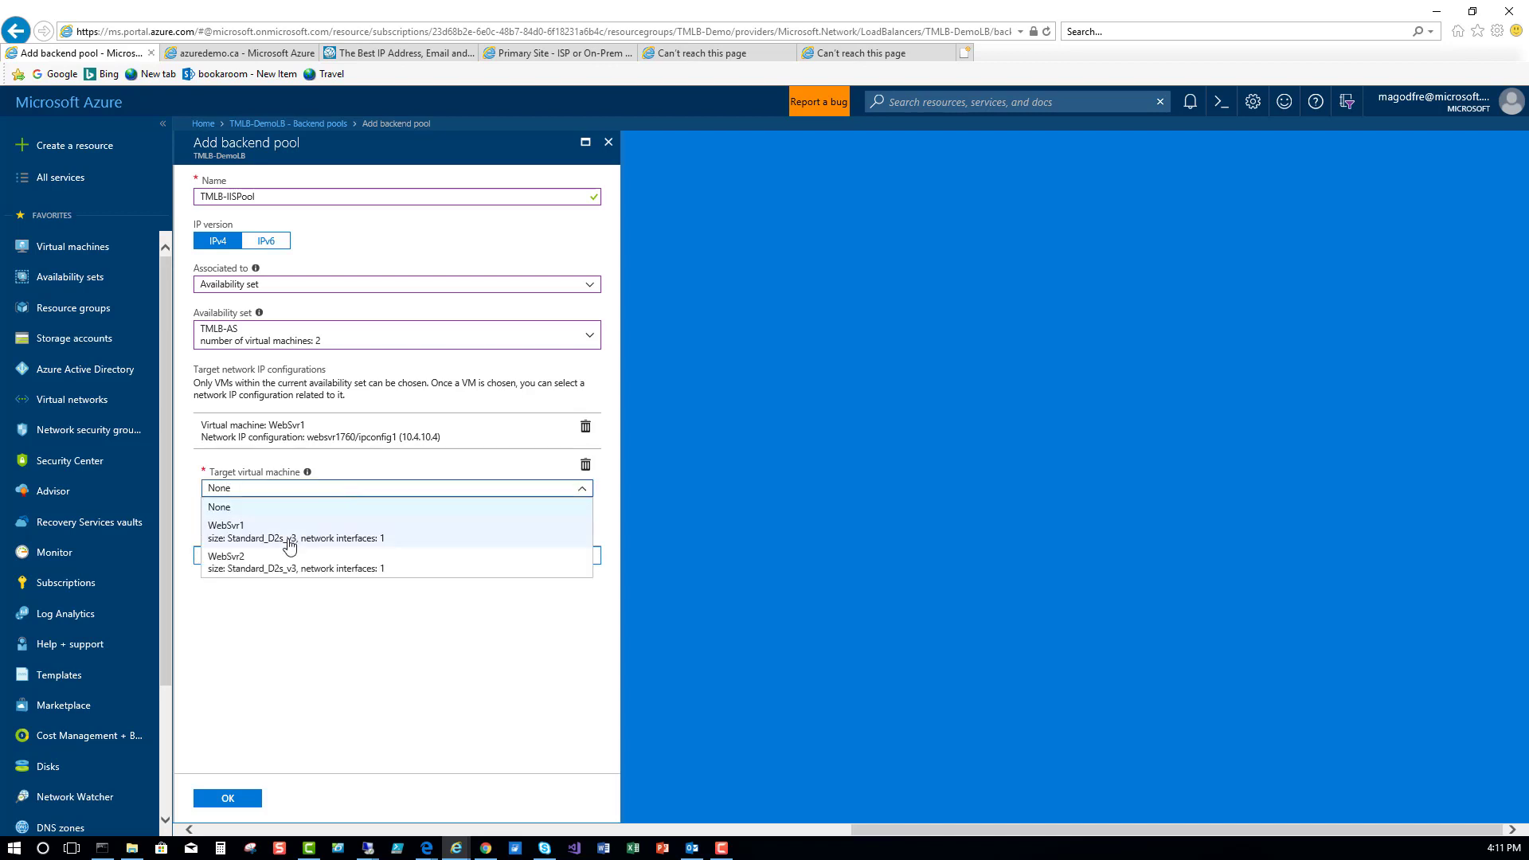
{"action": "left_click", "coordinate": [241, 567]}
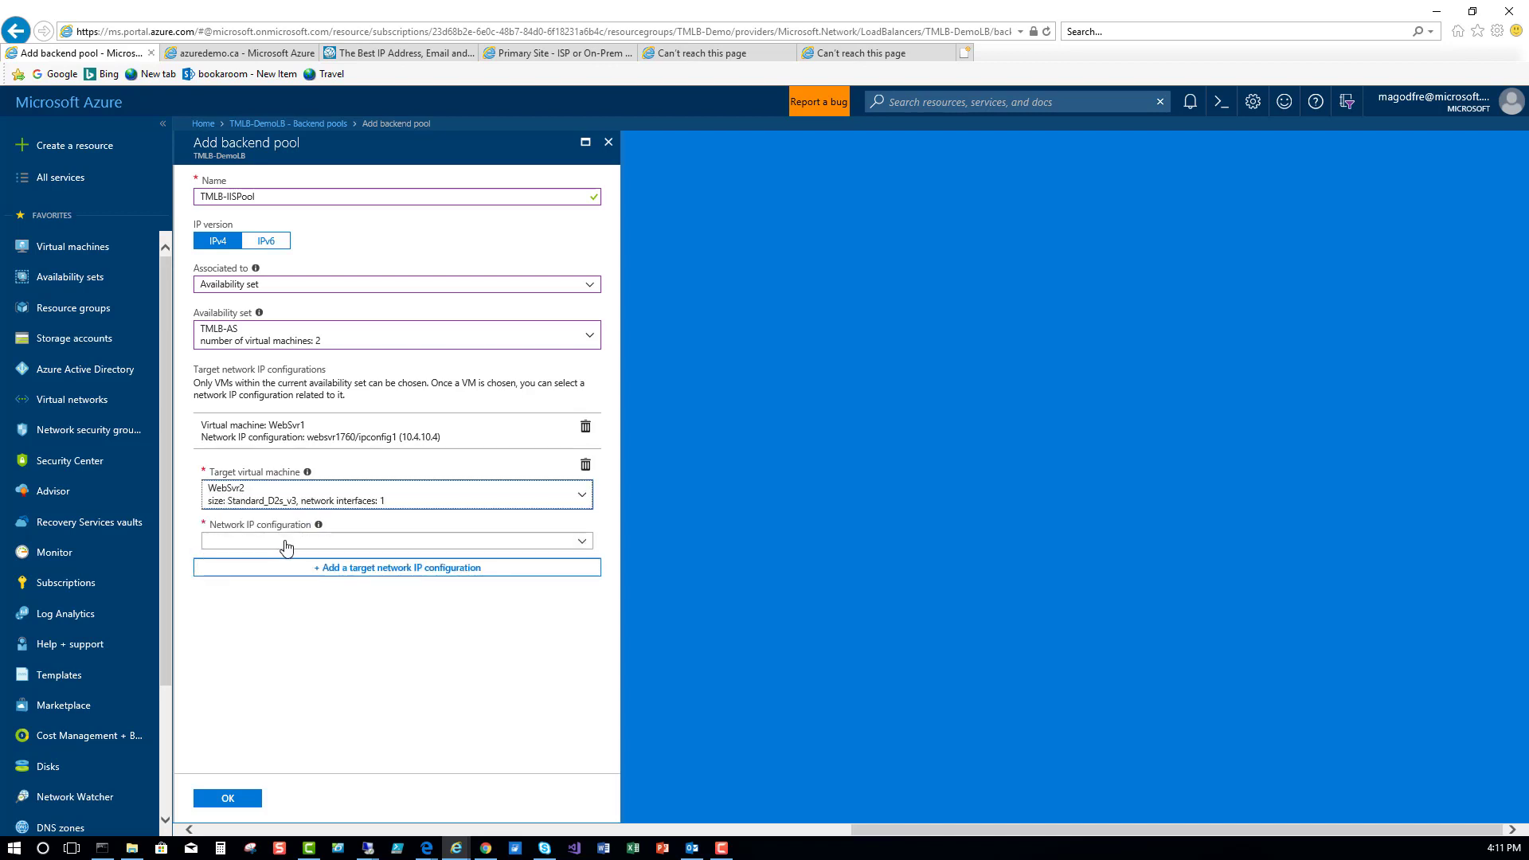
{"action": "left_click", "coordinate": [285, 544]}
{"action": "left_click", "coordinate": [248, 573]}
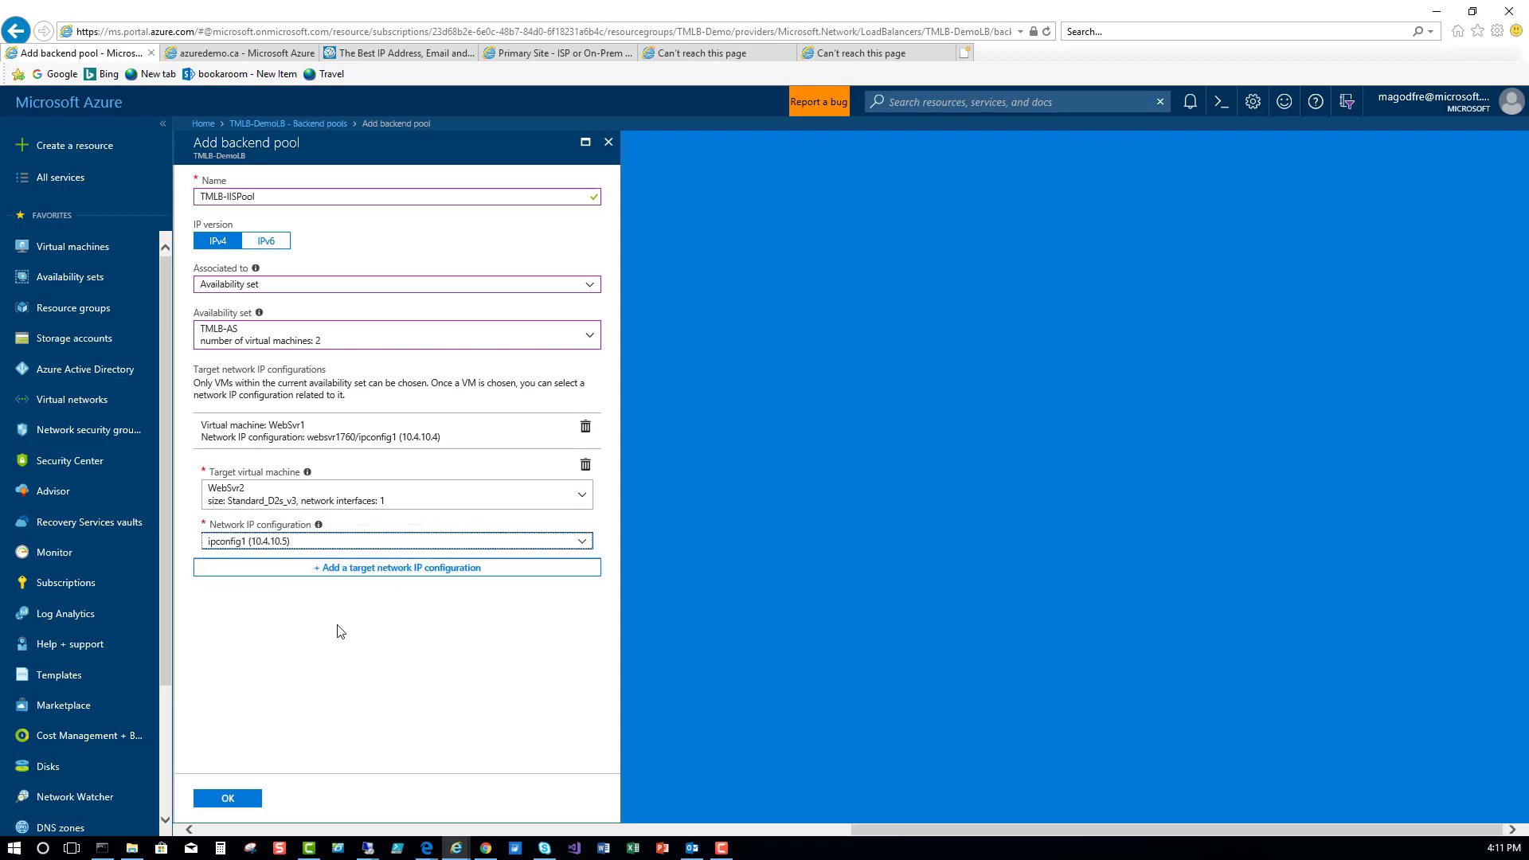
Step: Create the TMLB-IISPool backend pool with the WebSvr1 and WebSvr2 IP configurations
{"action": "left_click", "coordinate": [265, 701]}
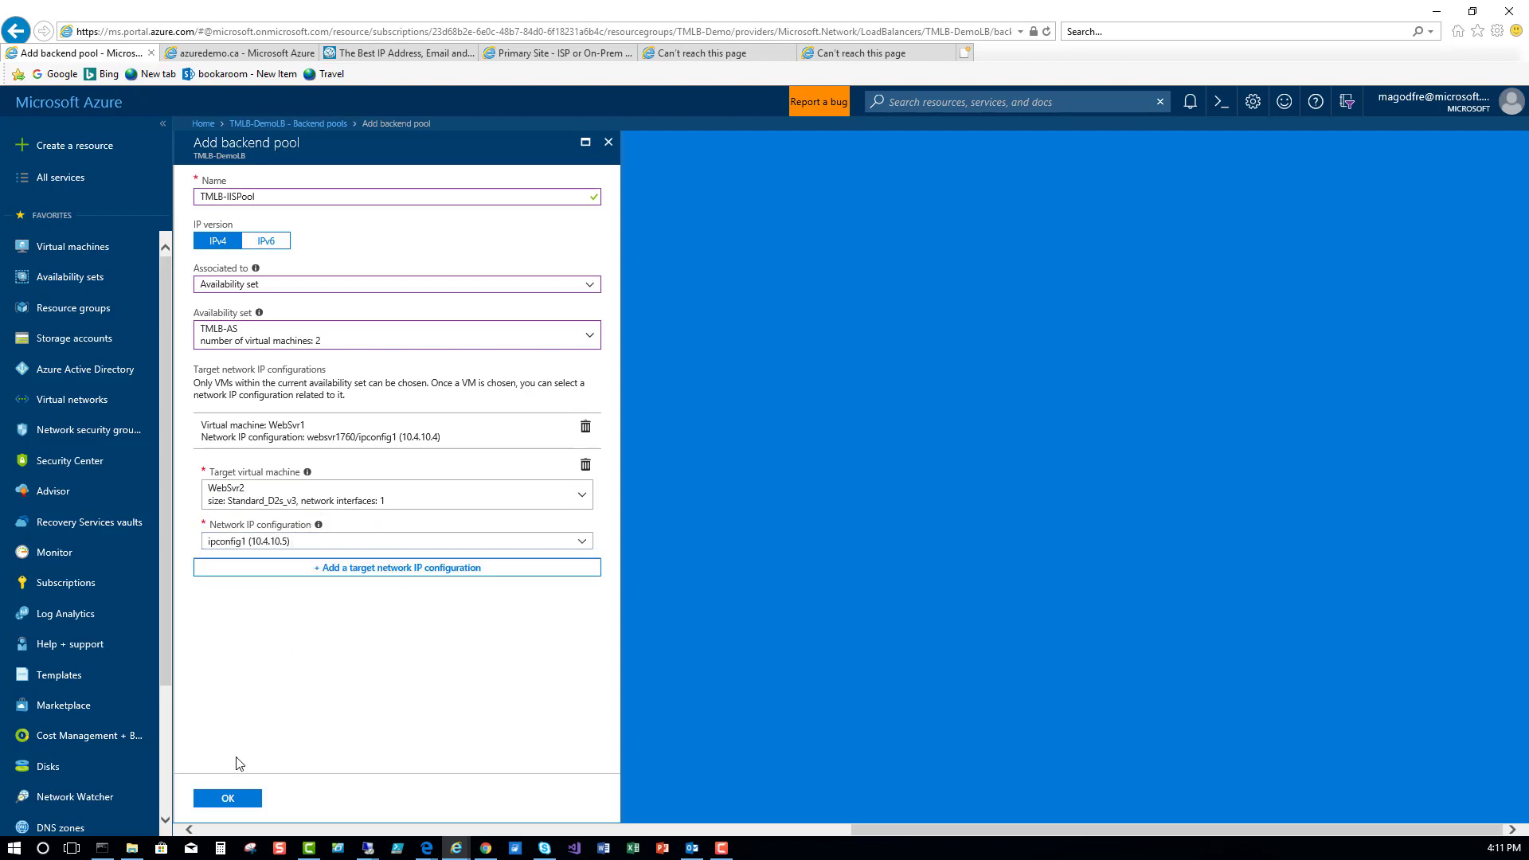
{"action": "left_click", "coordinate": [227, 799]}
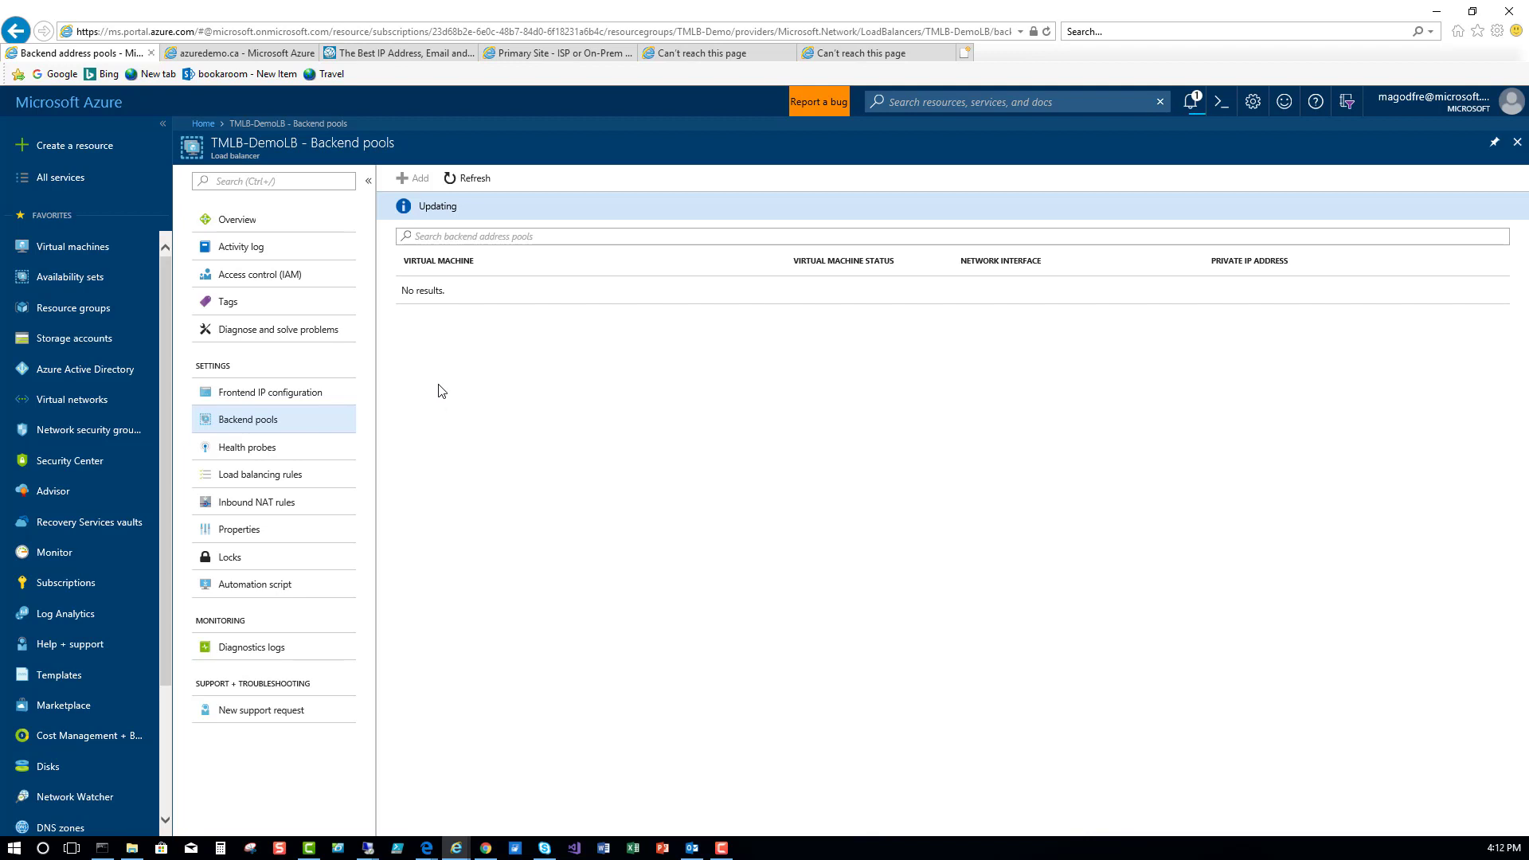
Step: Add a TCP health probe named TMLB-HealthProbe on port 80 to the load balancer
{"action": "left_click", "coordinate": [267, 461]}
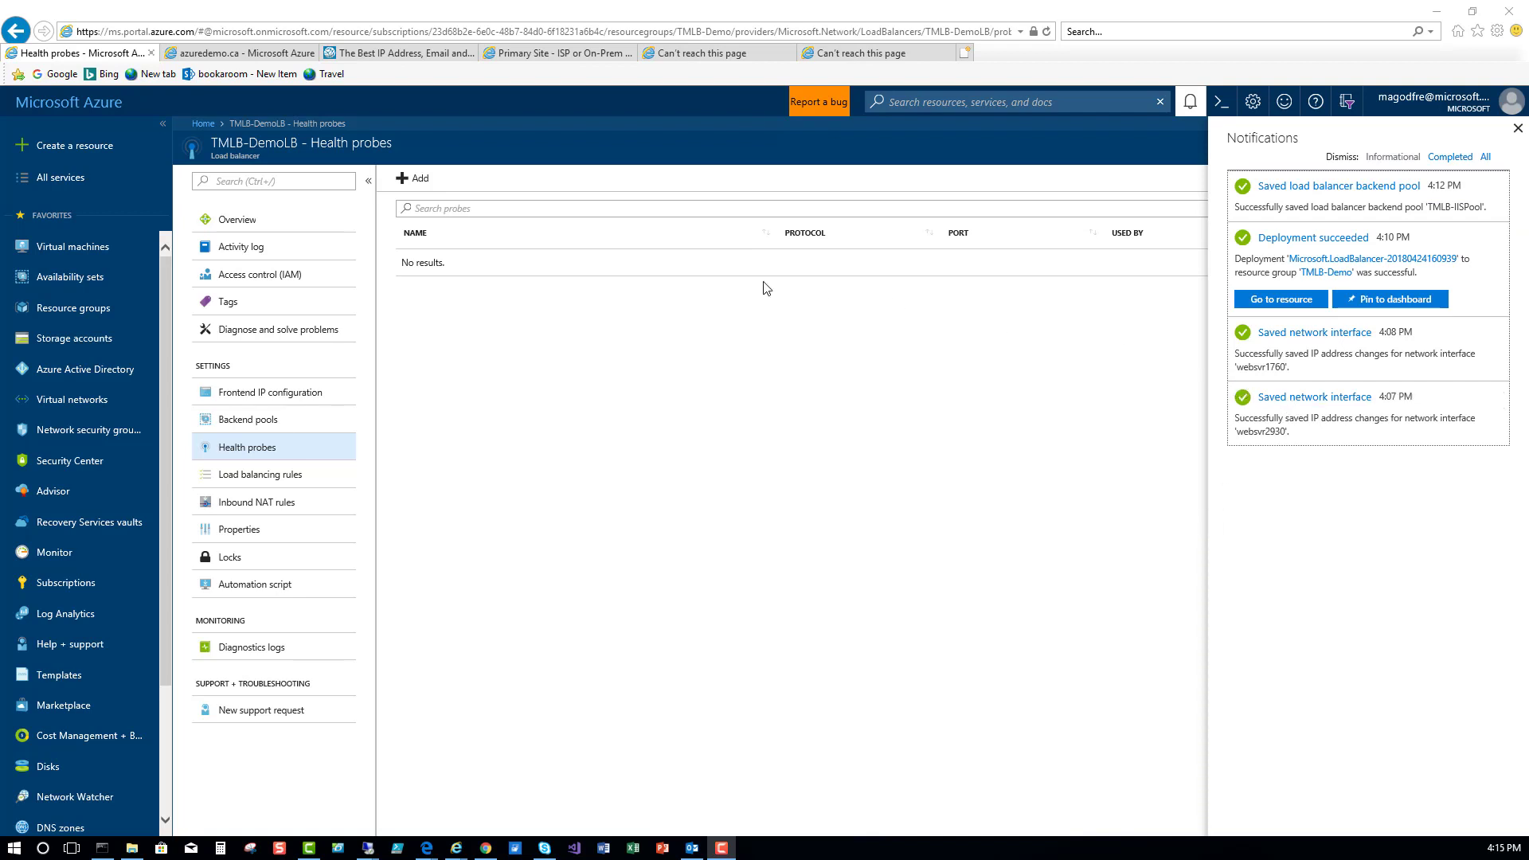
{"action": "left_click", "coordinate": [400, 183]}
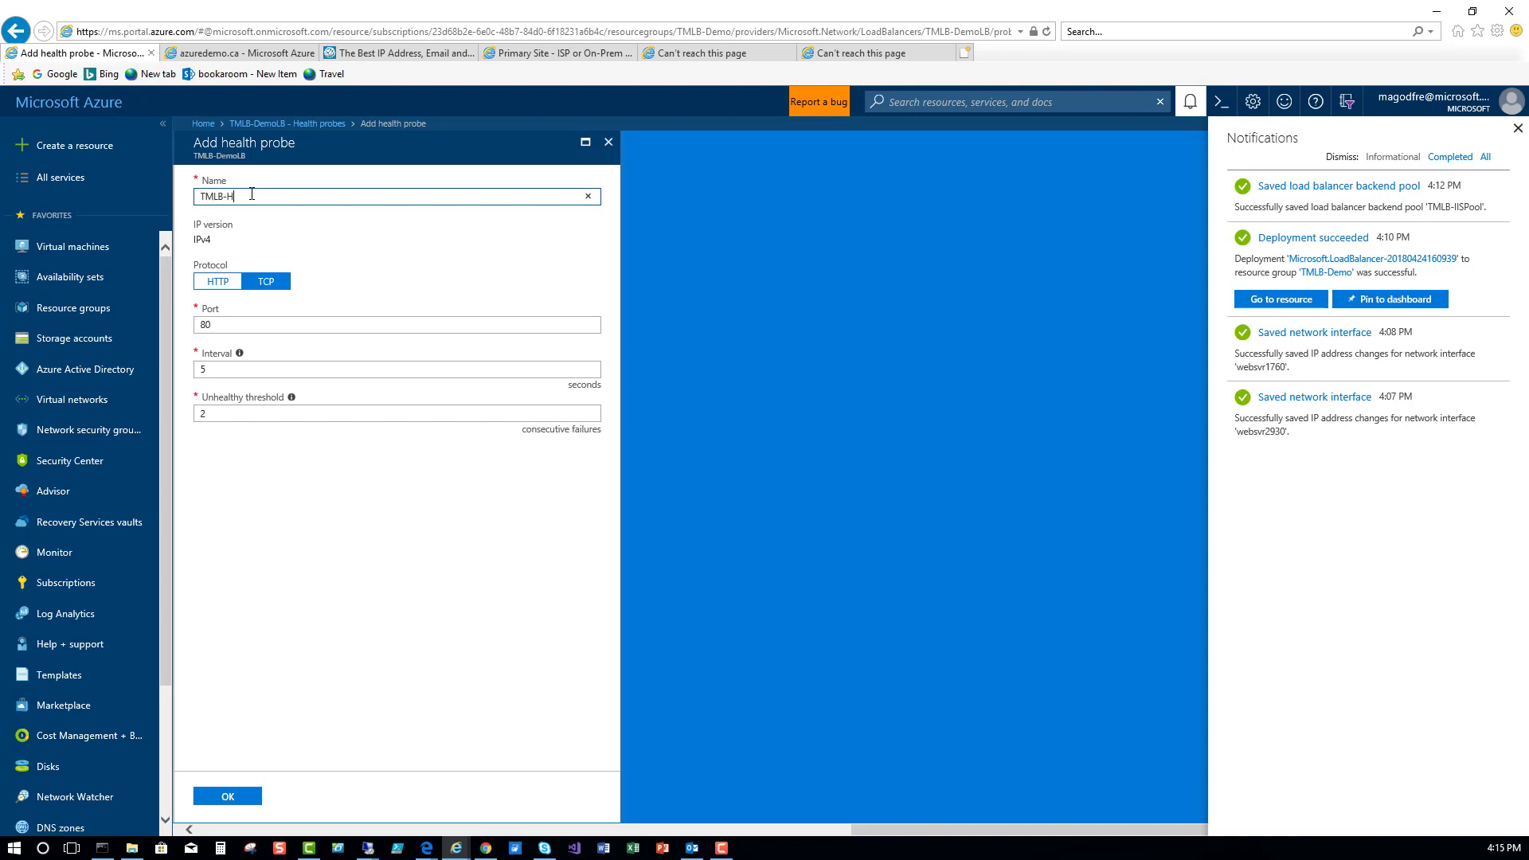
{"action": "type", "text": "ealthProbe"}
{"action": "mouse_move", "coordinate": [241, 350]}
{"action": "left_click", "coordinate": [234, 798]}
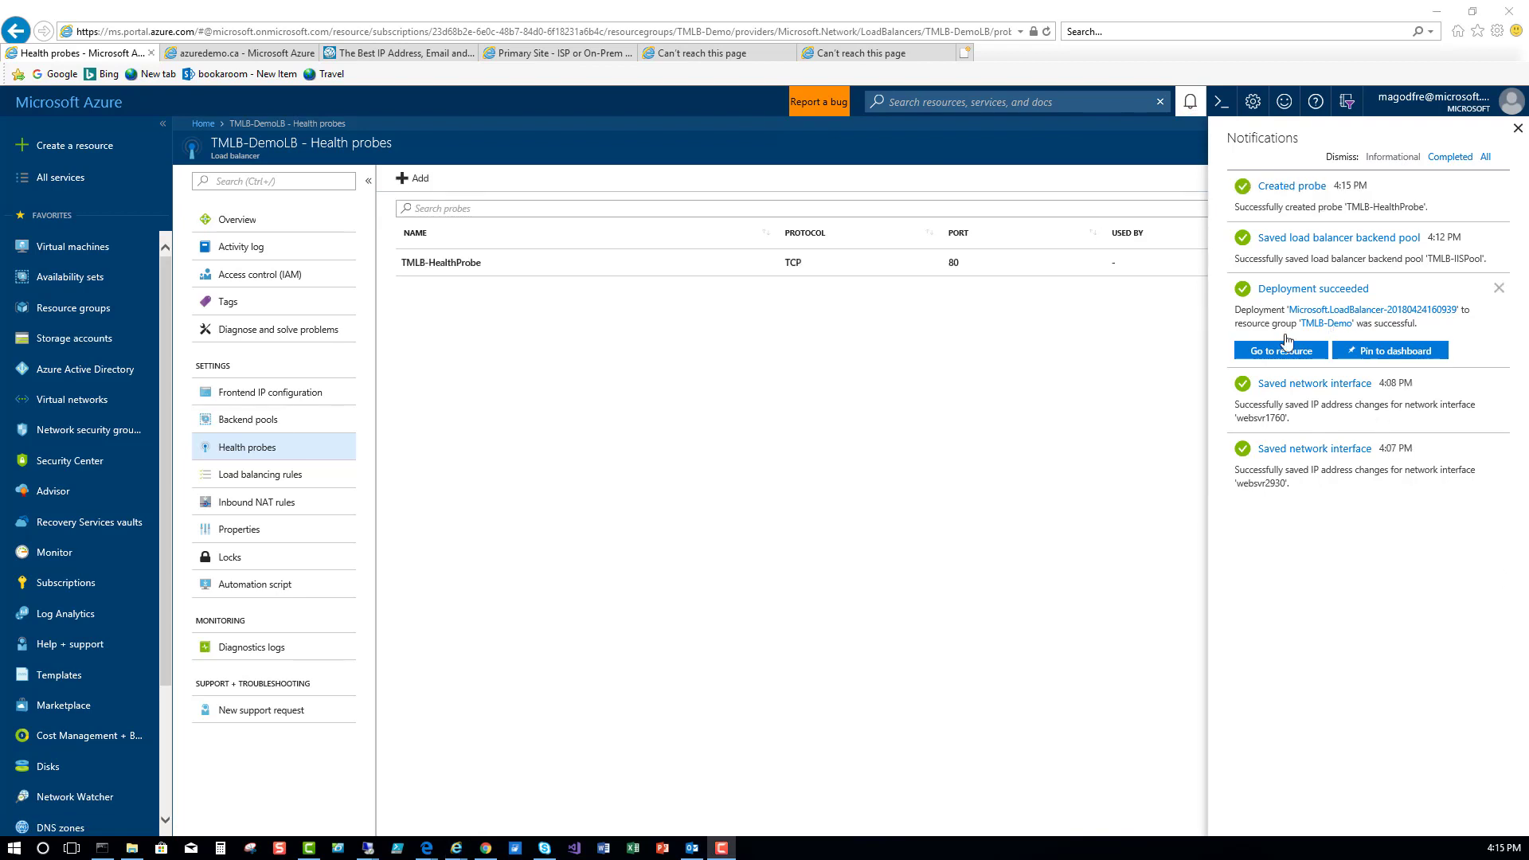
Step: Start a new load balancing rule on TMLB-DemoLB and name it TMLB-LBRules
{"action": "left_click", "coordinate": [271, 487]}
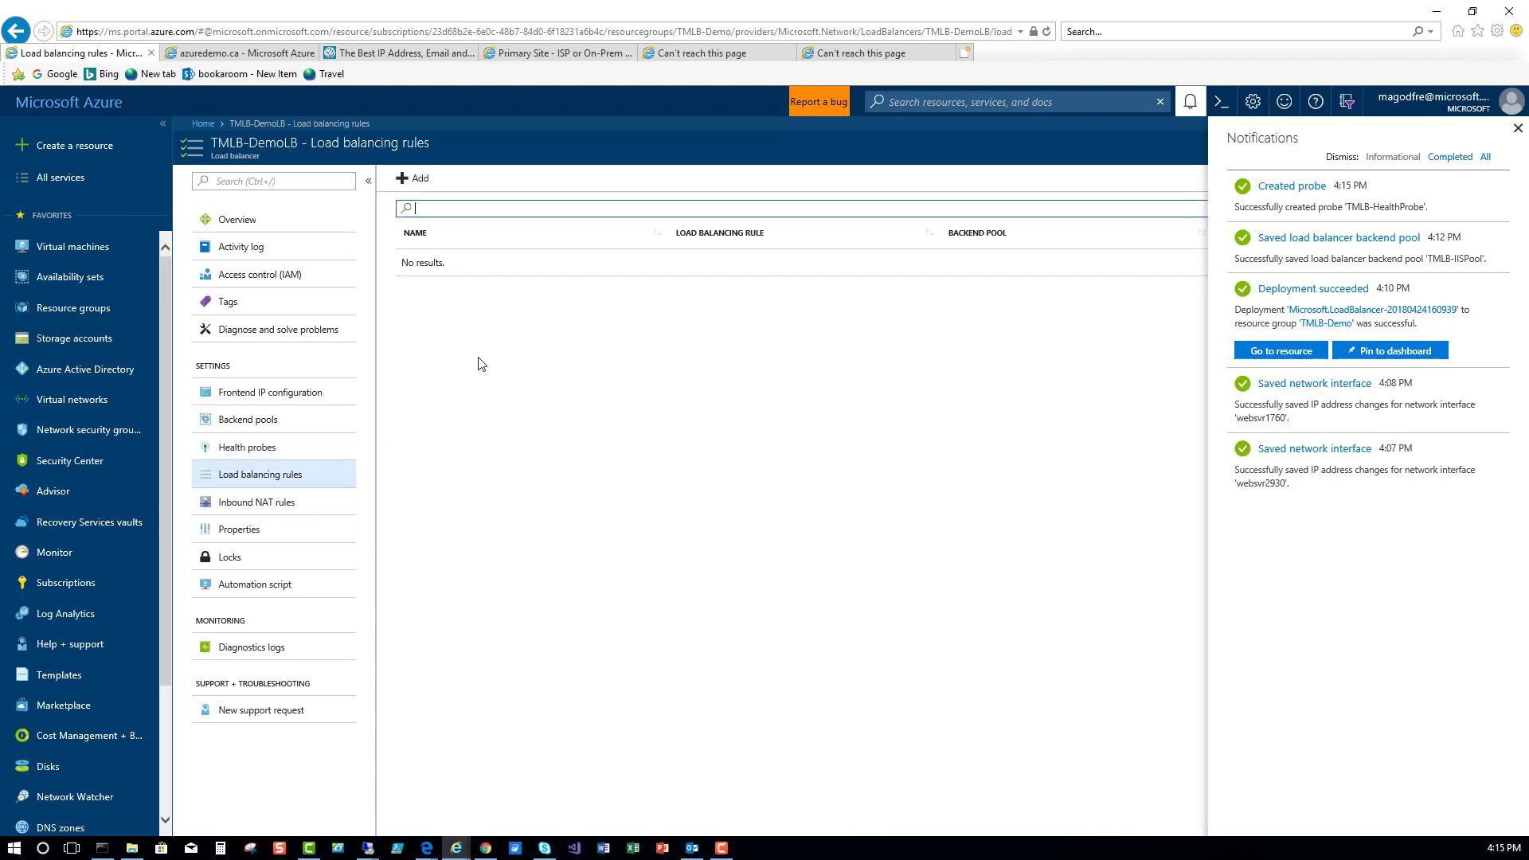
{"action": "left_click", "coordinate": [410, 178]}
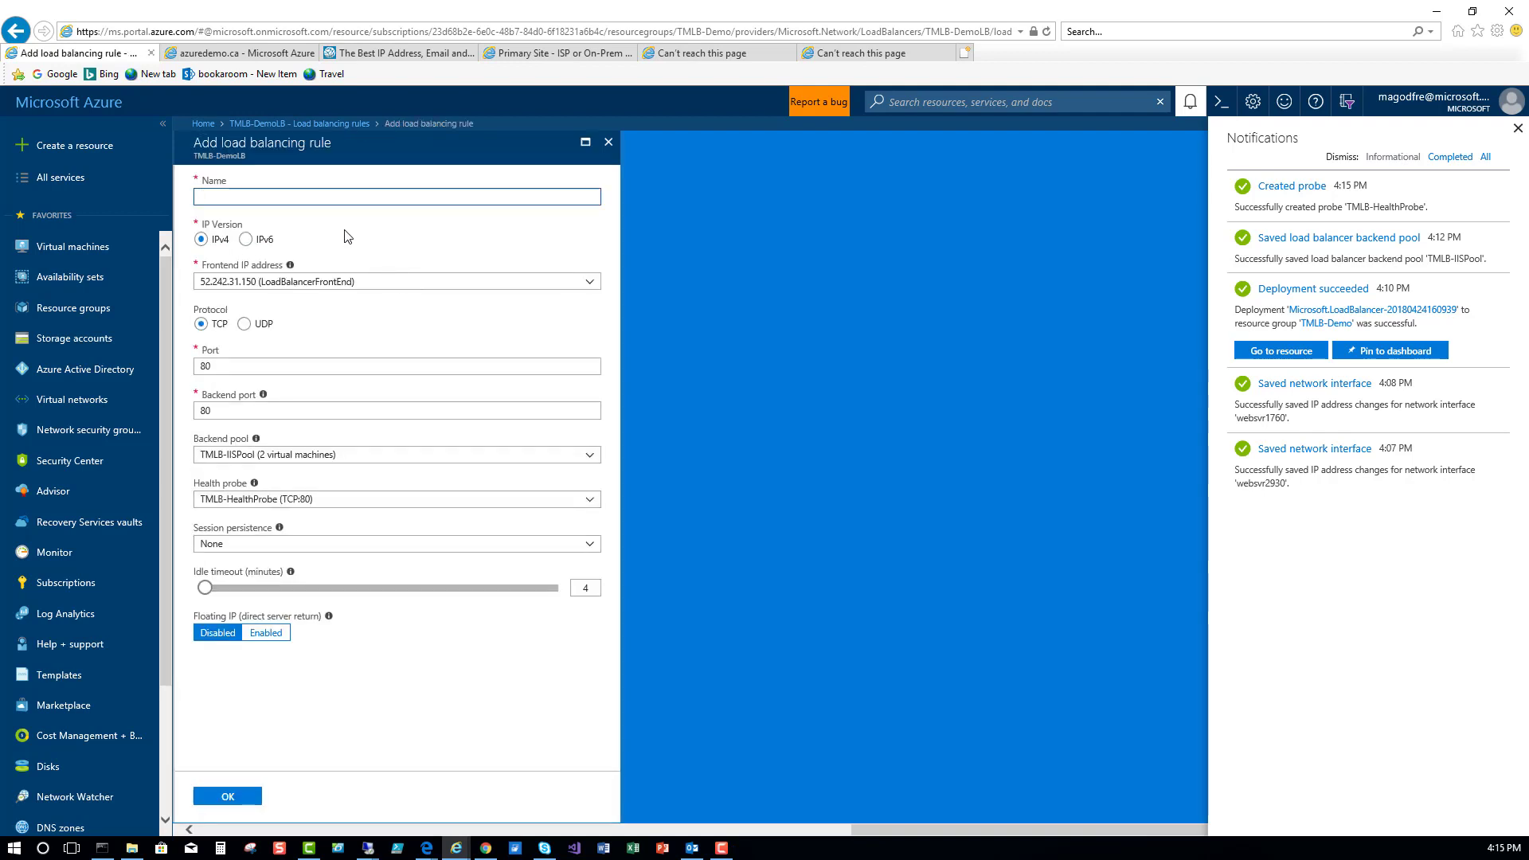
{"action": "left_click", "coordinate": [283, 199]}
{"action": "type", "text": "TM"}
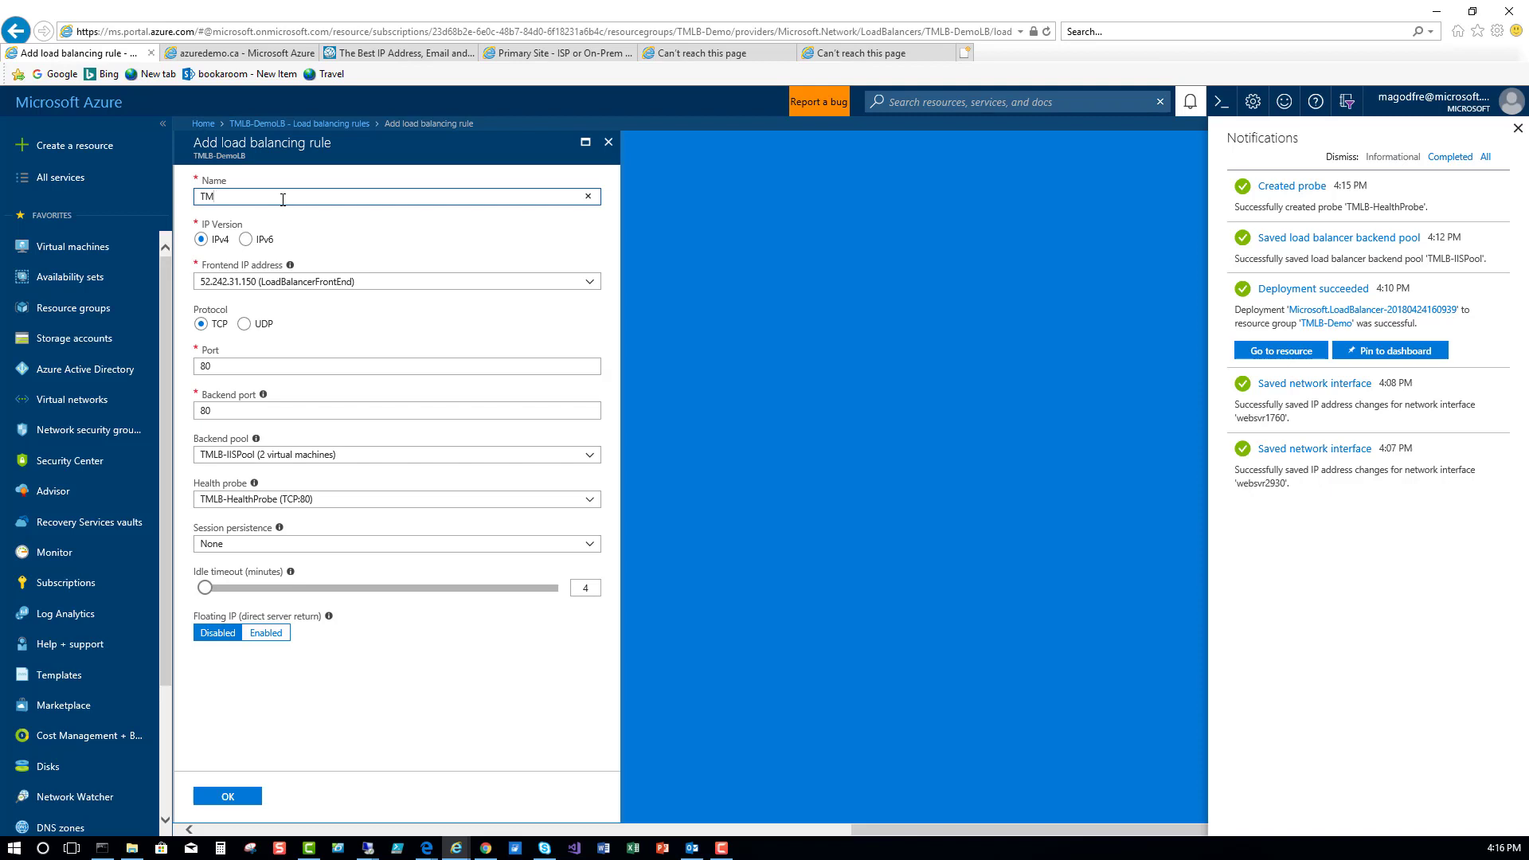
{"action": "type", "text": "LB-LBRules"}
Step: Set the rule's session persistence to Client IP and create the load balancing rule
{"action": "left_click", "coordinate": [271, 550]}
{"action": "left_click", "coordinate": [270, 550]}
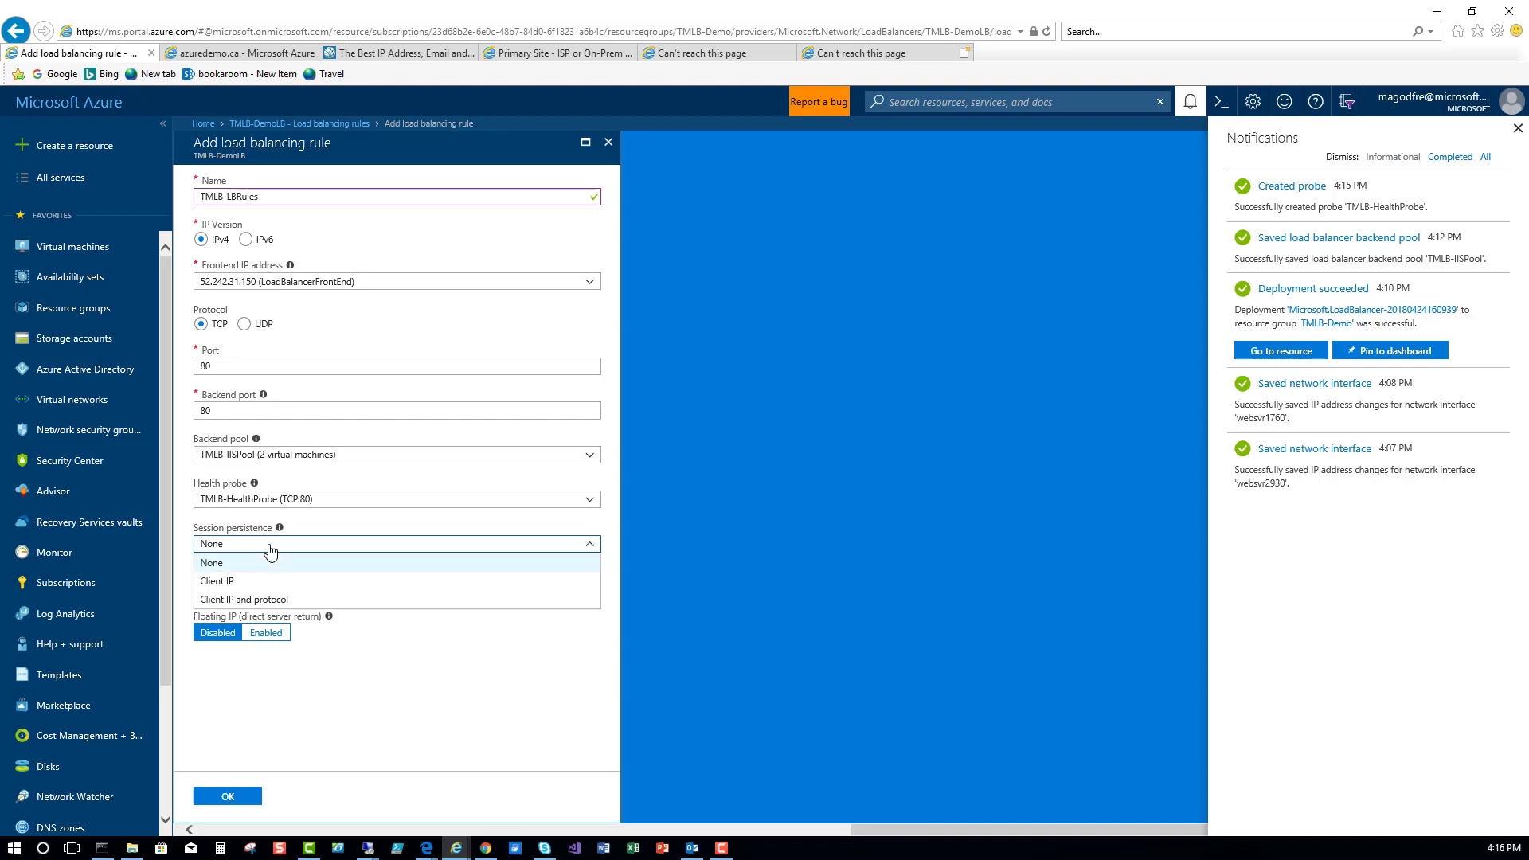
{"action": "left_click", "coordinate": [222, 584]}
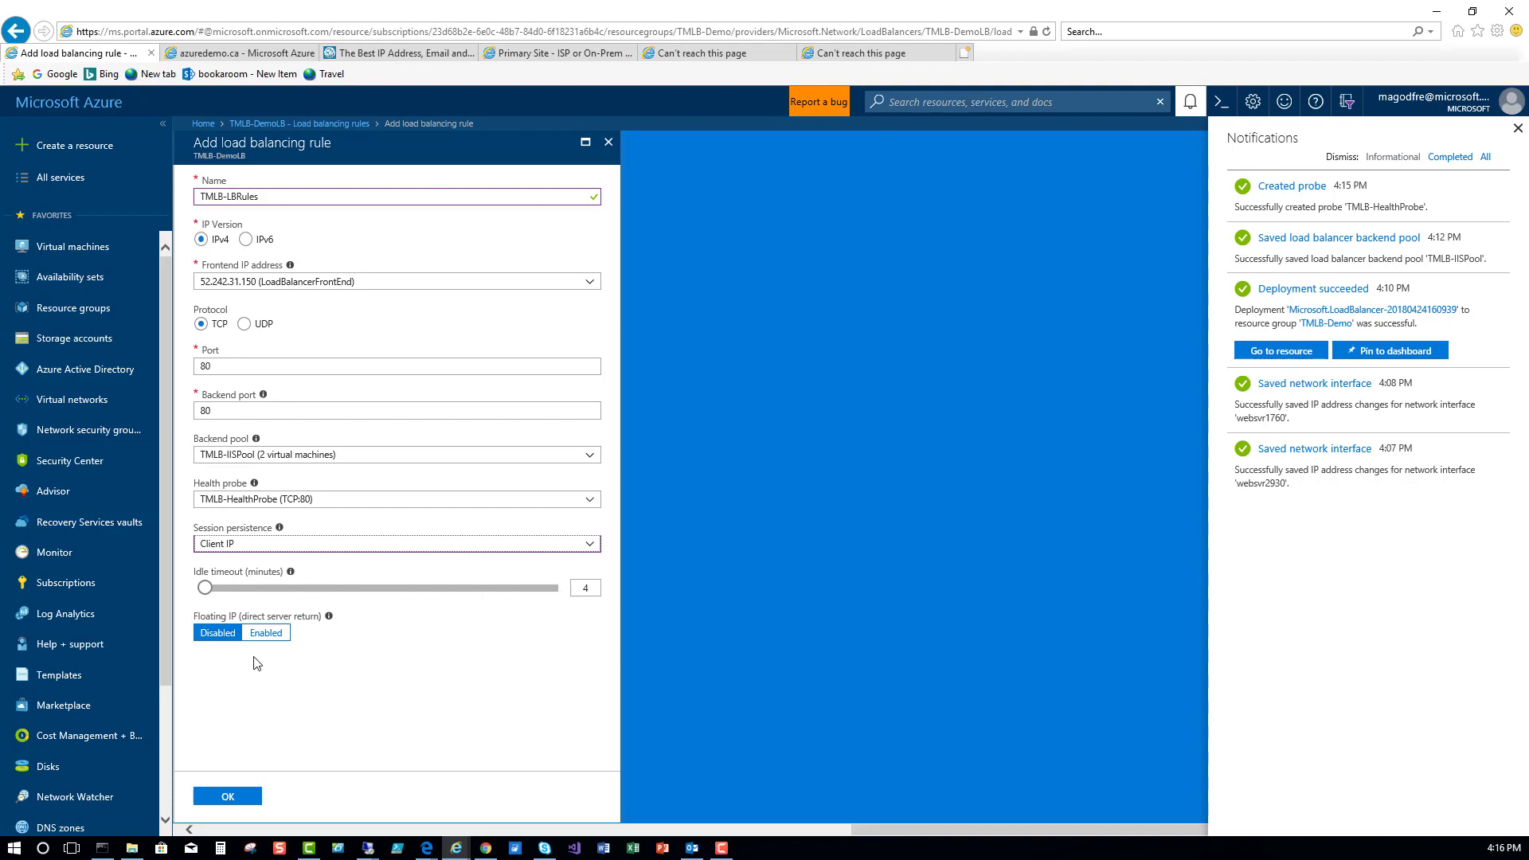
{"action": "mouse_move", "coordinate": [327, 624]}
{"action": "left_click", "coordinate": [287, 553]}
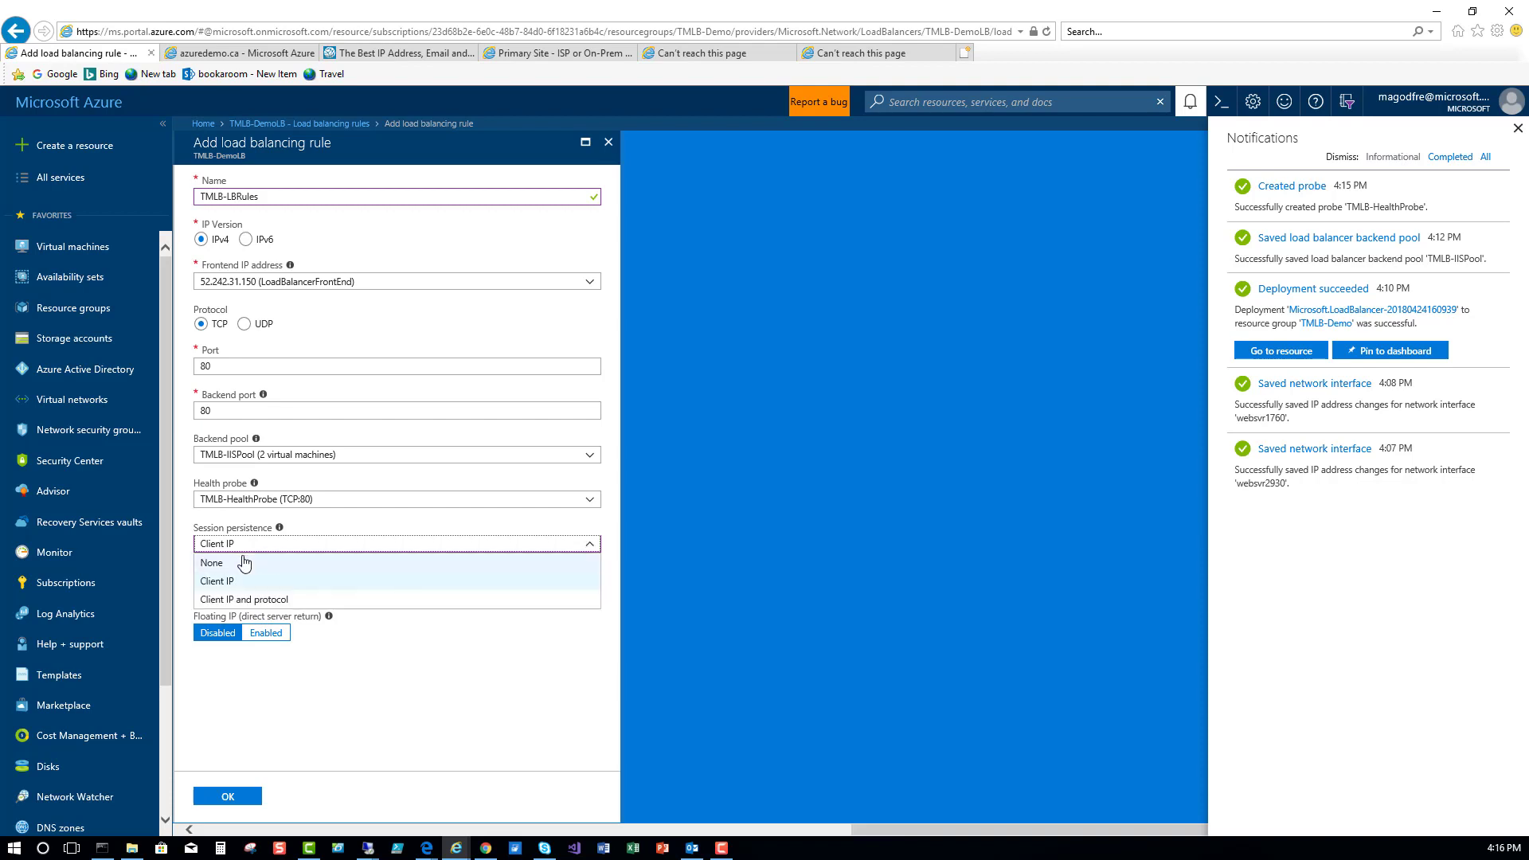
{"action": "left_click", "coordinate": [228, 581]}
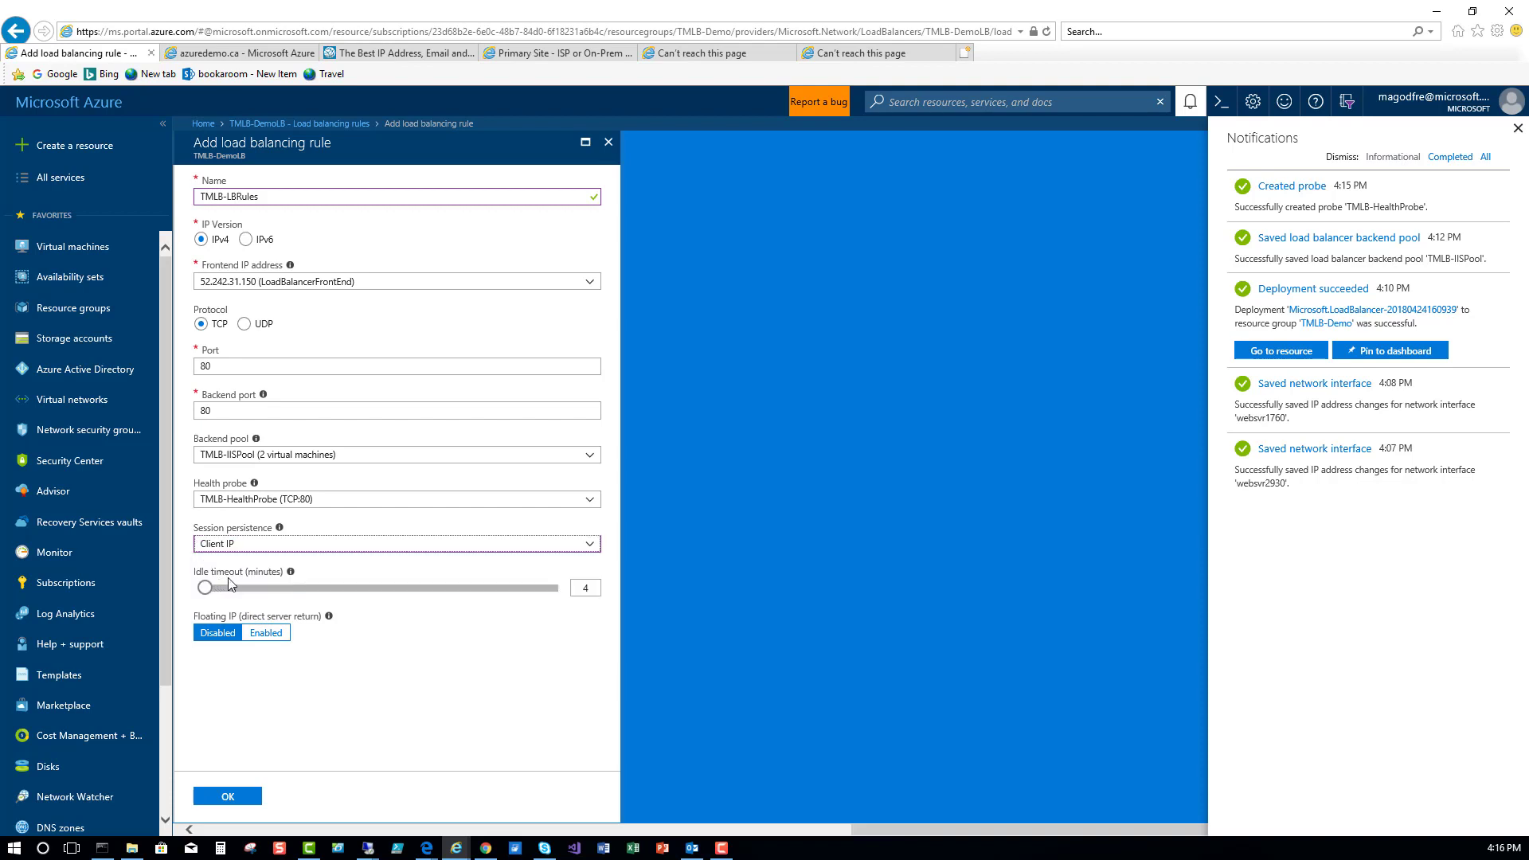
{"action": "left_click", "coordinate": [241, 800]}
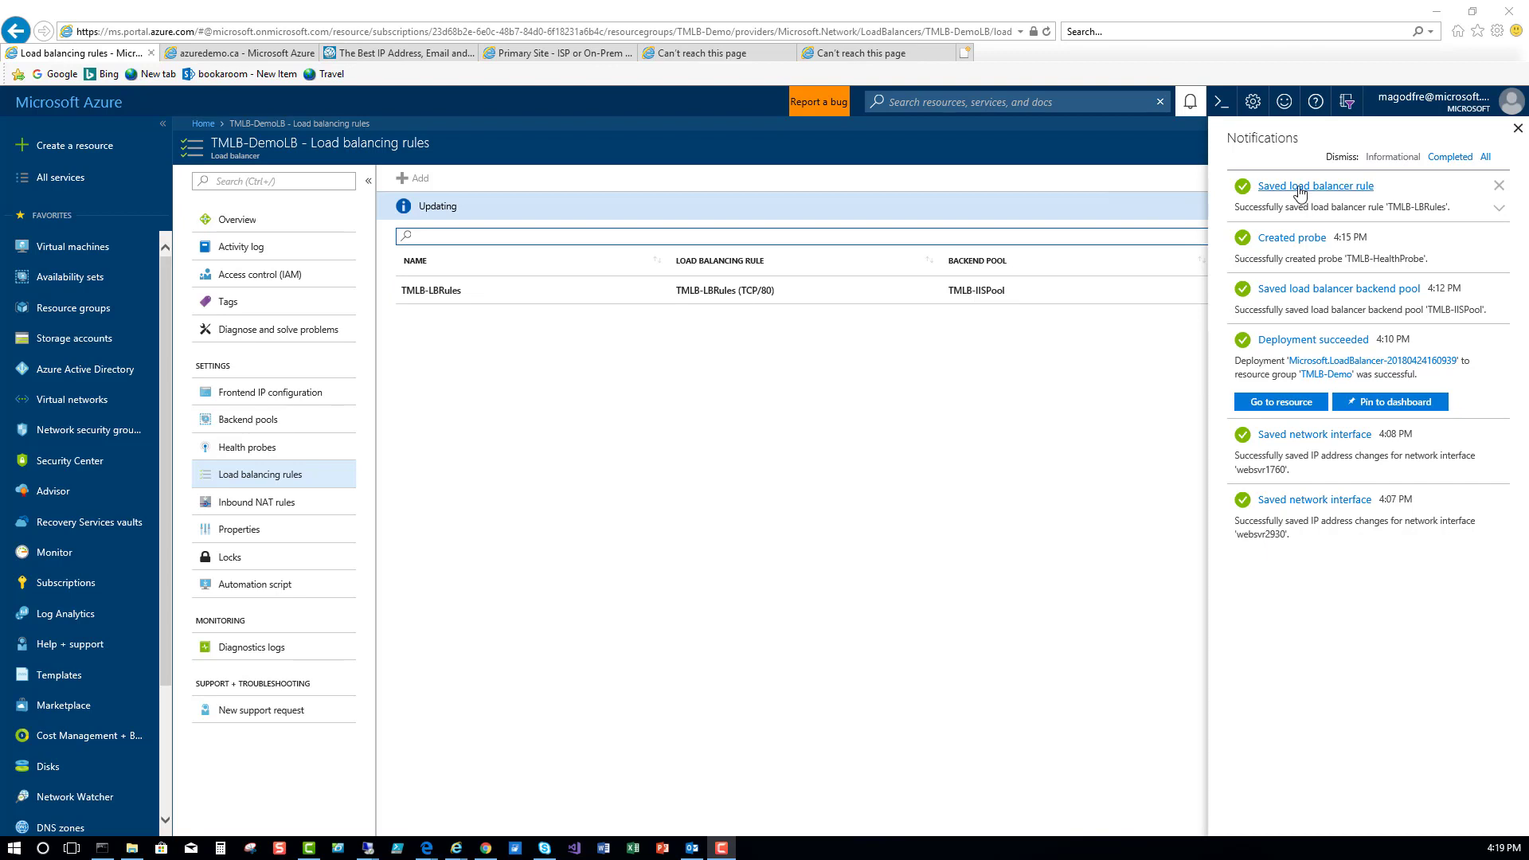
{"action": "left_click", "coordinate": [704, 54]}
{"action": "left_click", "coordinate": [177, 31]}
{"action": "key", "text": "BackSpace"}
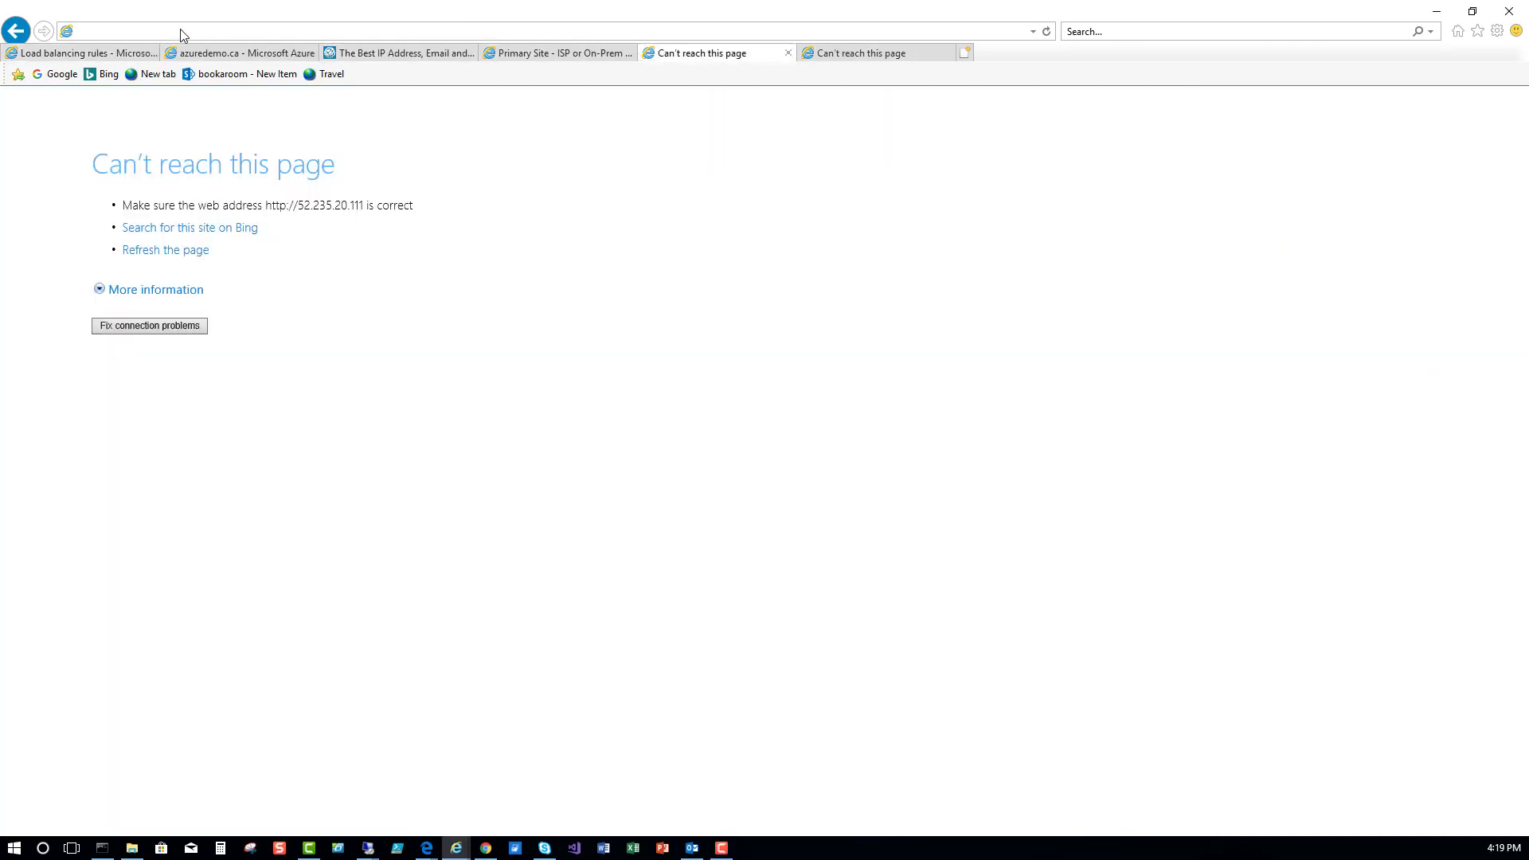
{"action": "key", "text": "ctrl+z"}
{"action": "left_click", "coordinate": [181, 30]}
{"action": "key", "text": "Return"}
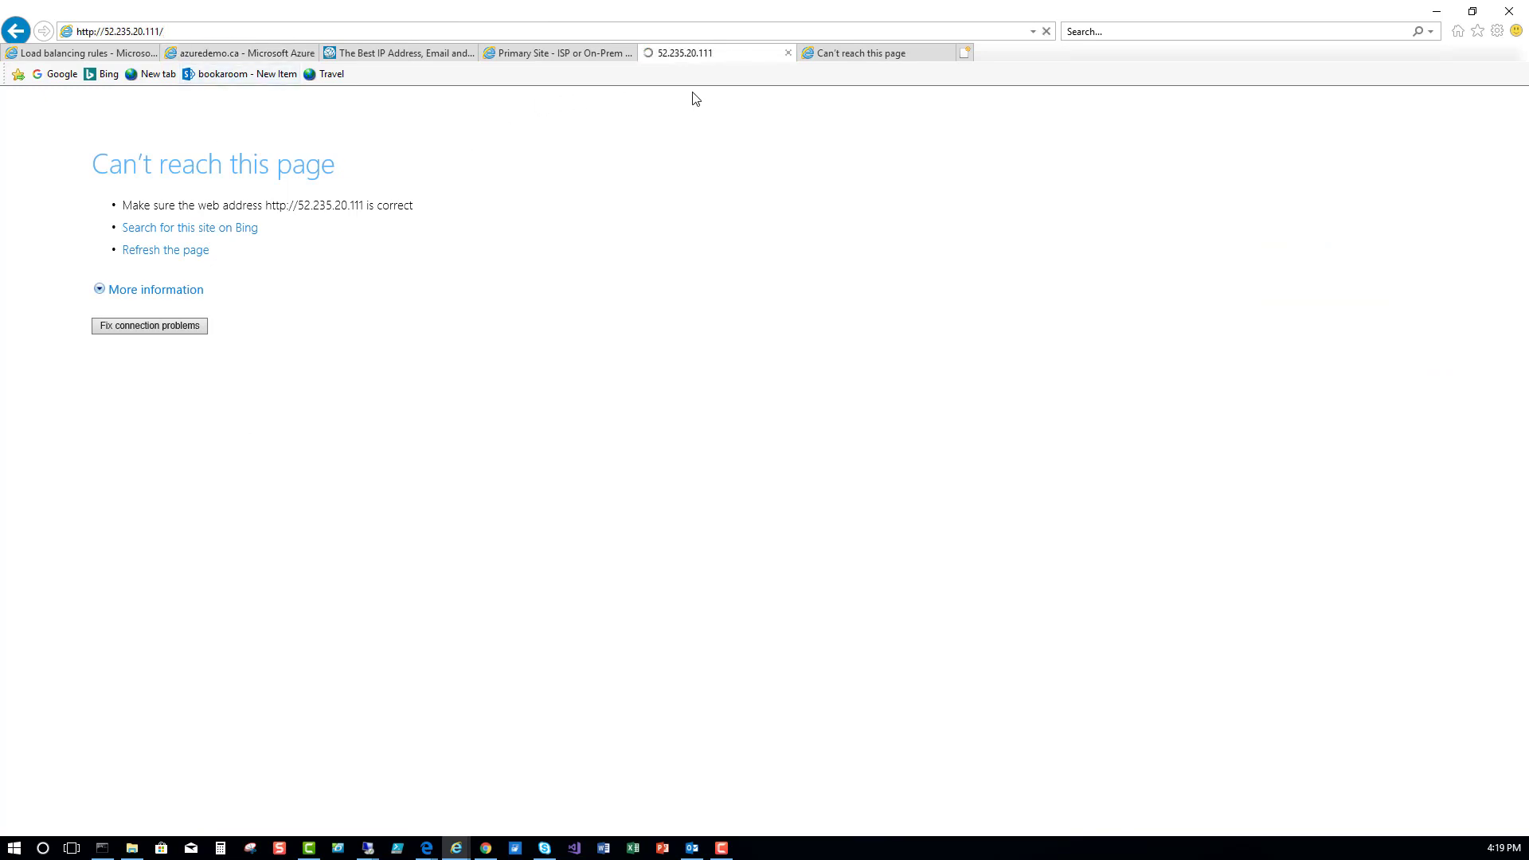
{"action": "left_click", "coordinate": [837, 53]}
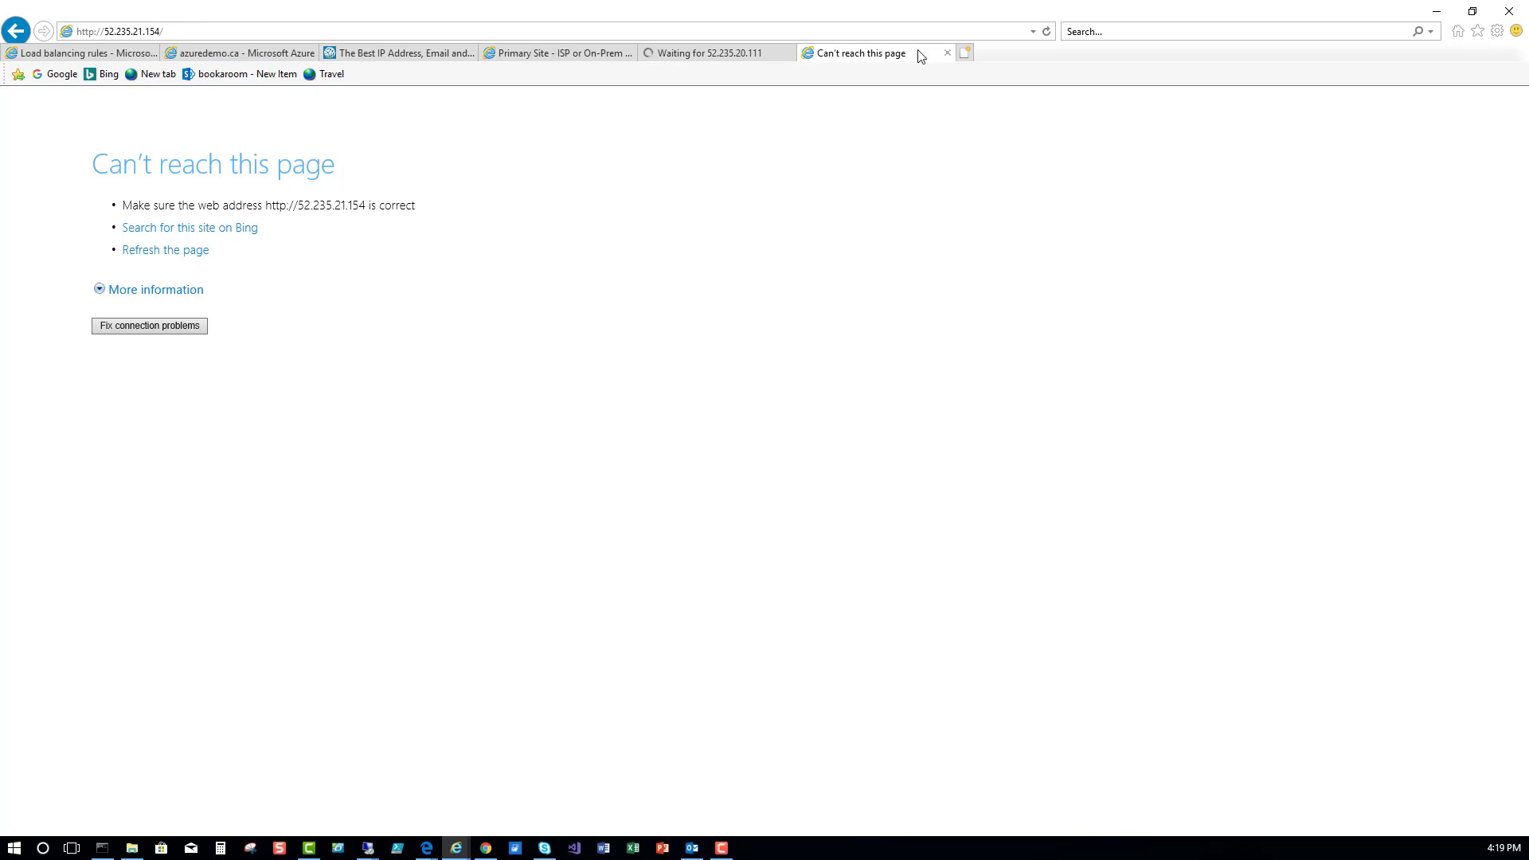
{"action": "left_click", "coordinate": [573, 33]}
{"action": "left_click", "coordinate": [572, 30]}
{"action": "key", "text": "Return"}
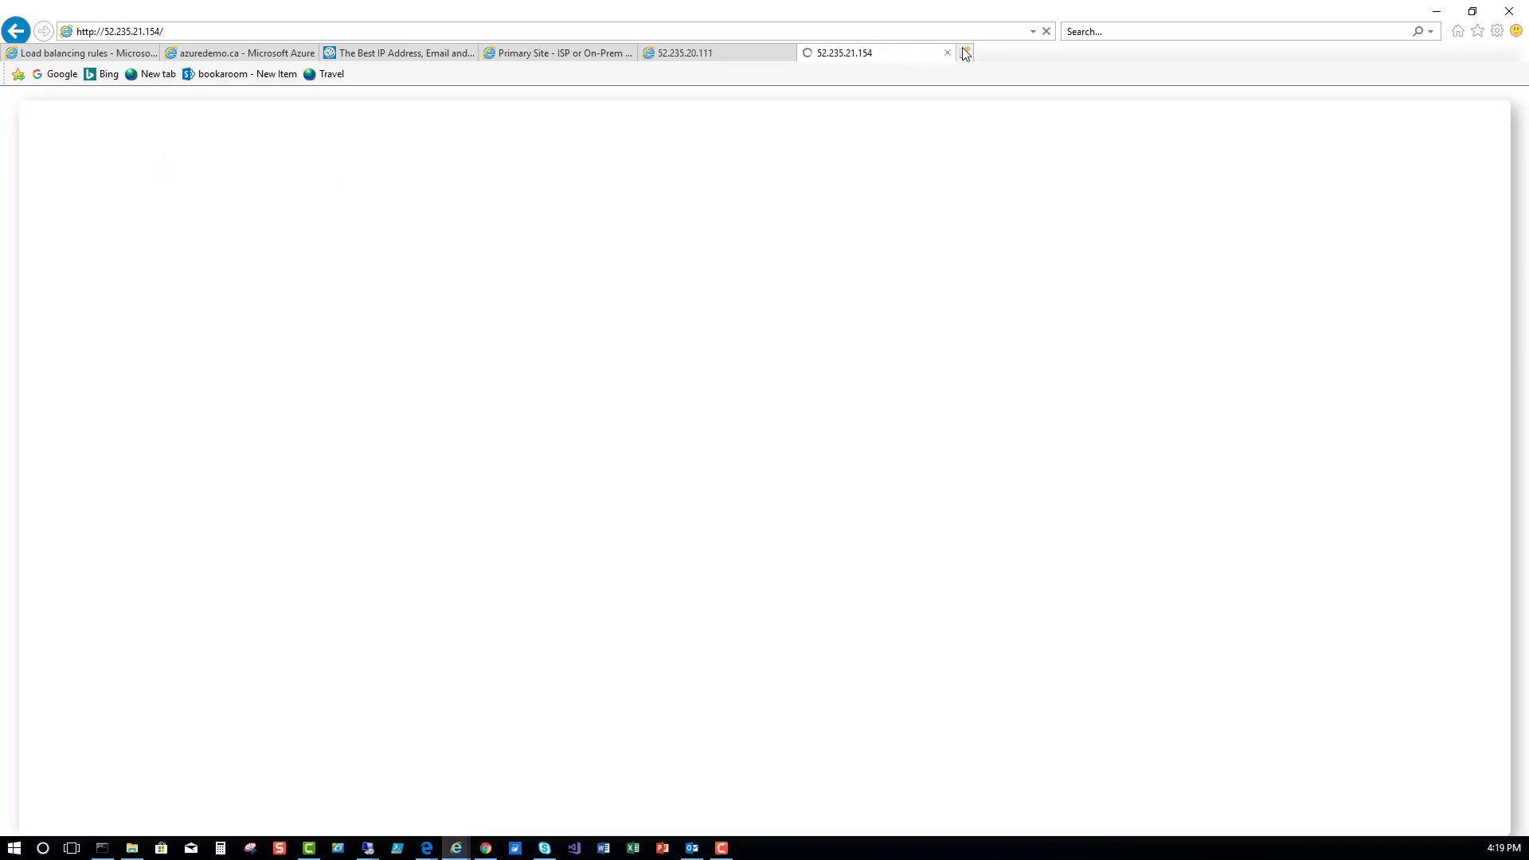
Step: Browse to the load balancer's frontend address 52.242.31.150 in a new tab and reload the page to check which server responds
{"action": "key", "text": "ctrl+t"}
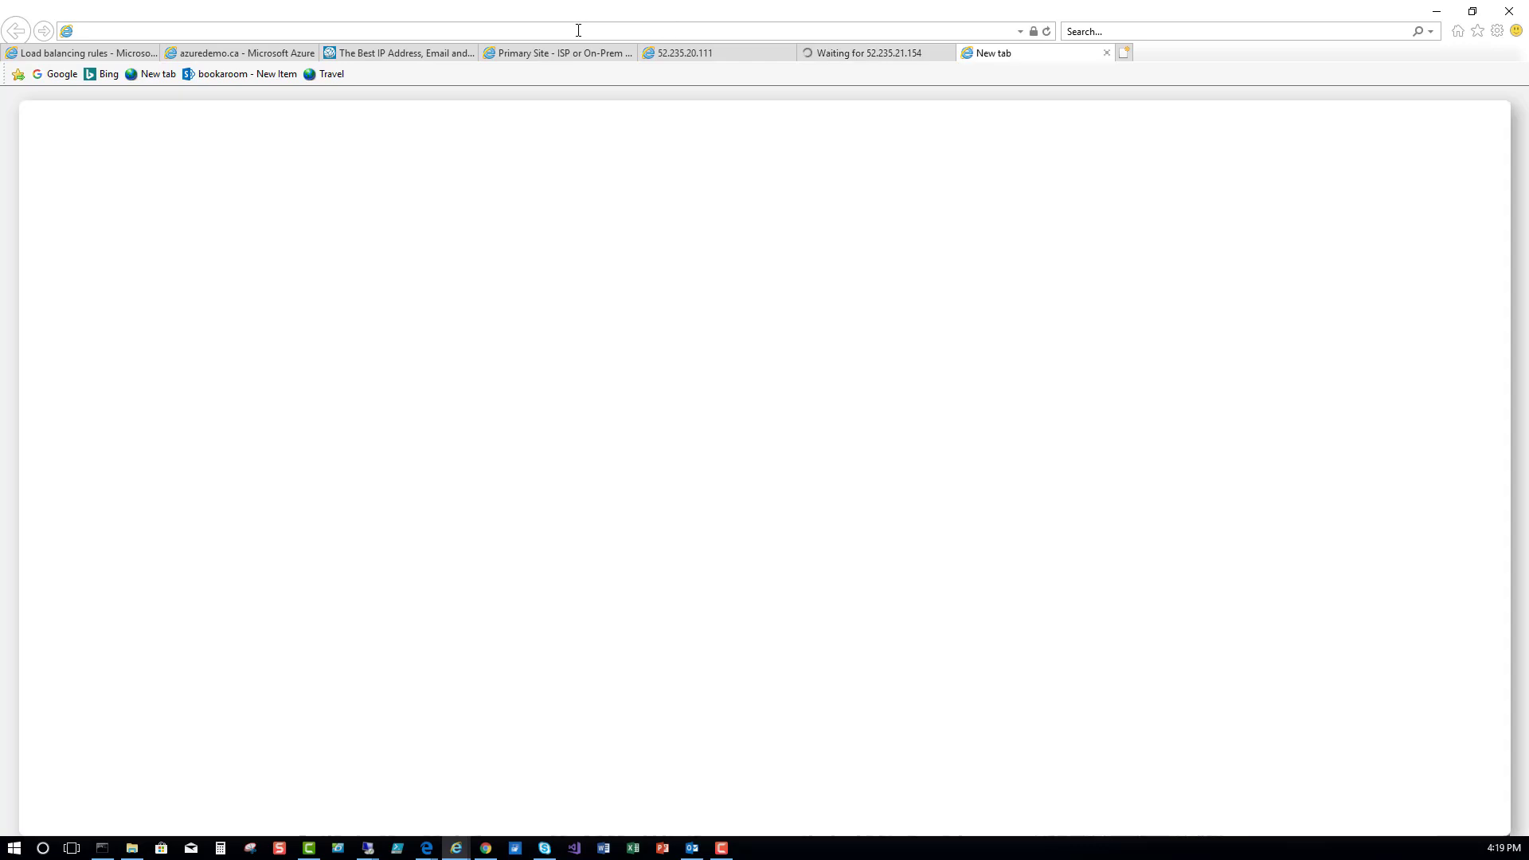
{"action": "type", "text": "52.242.31.150"}
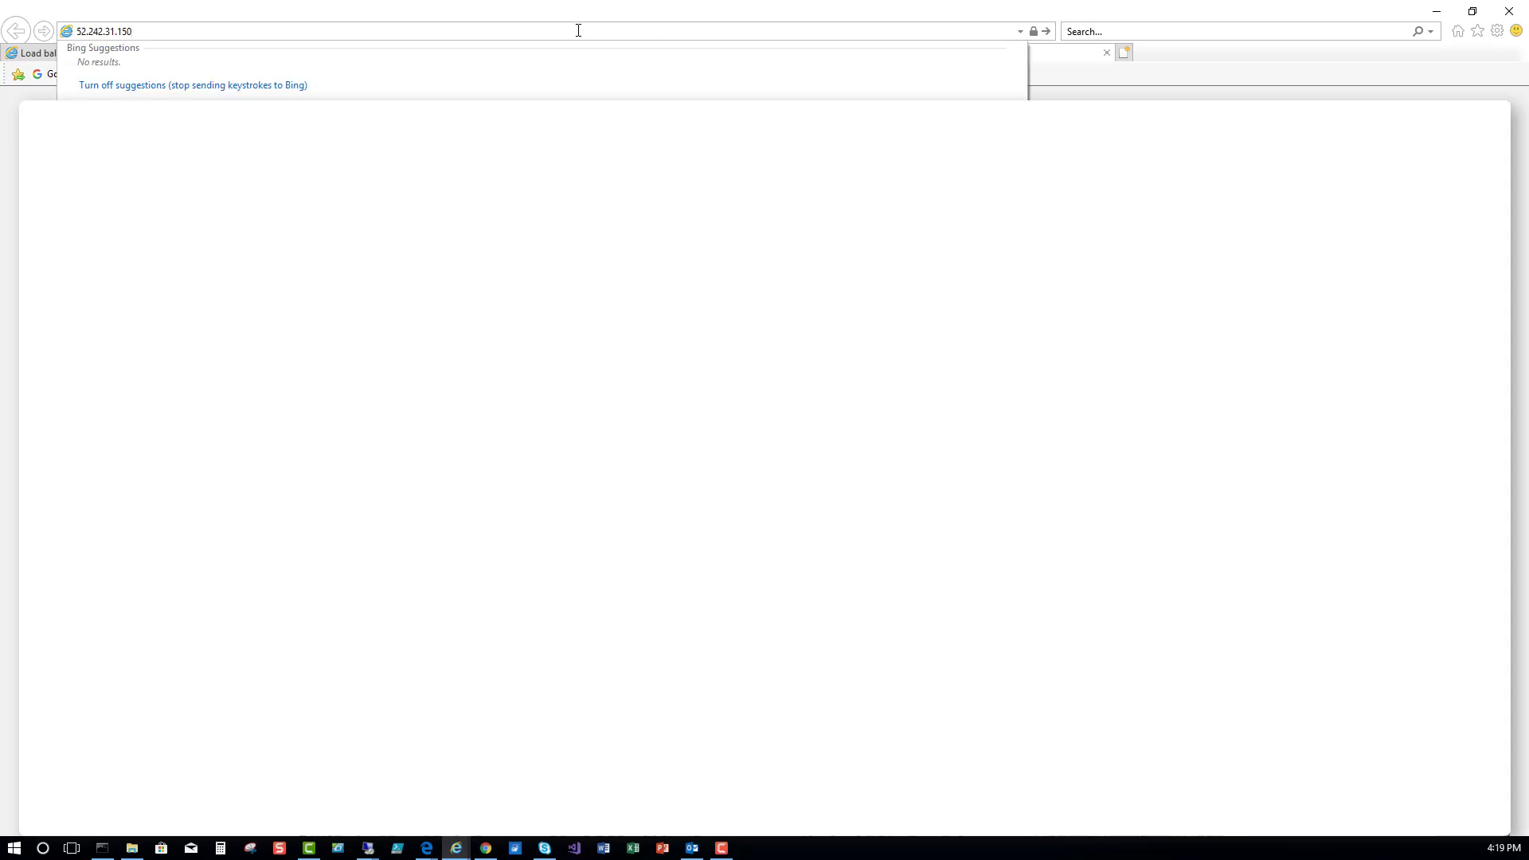
{"action": "key", "text": "Return"}
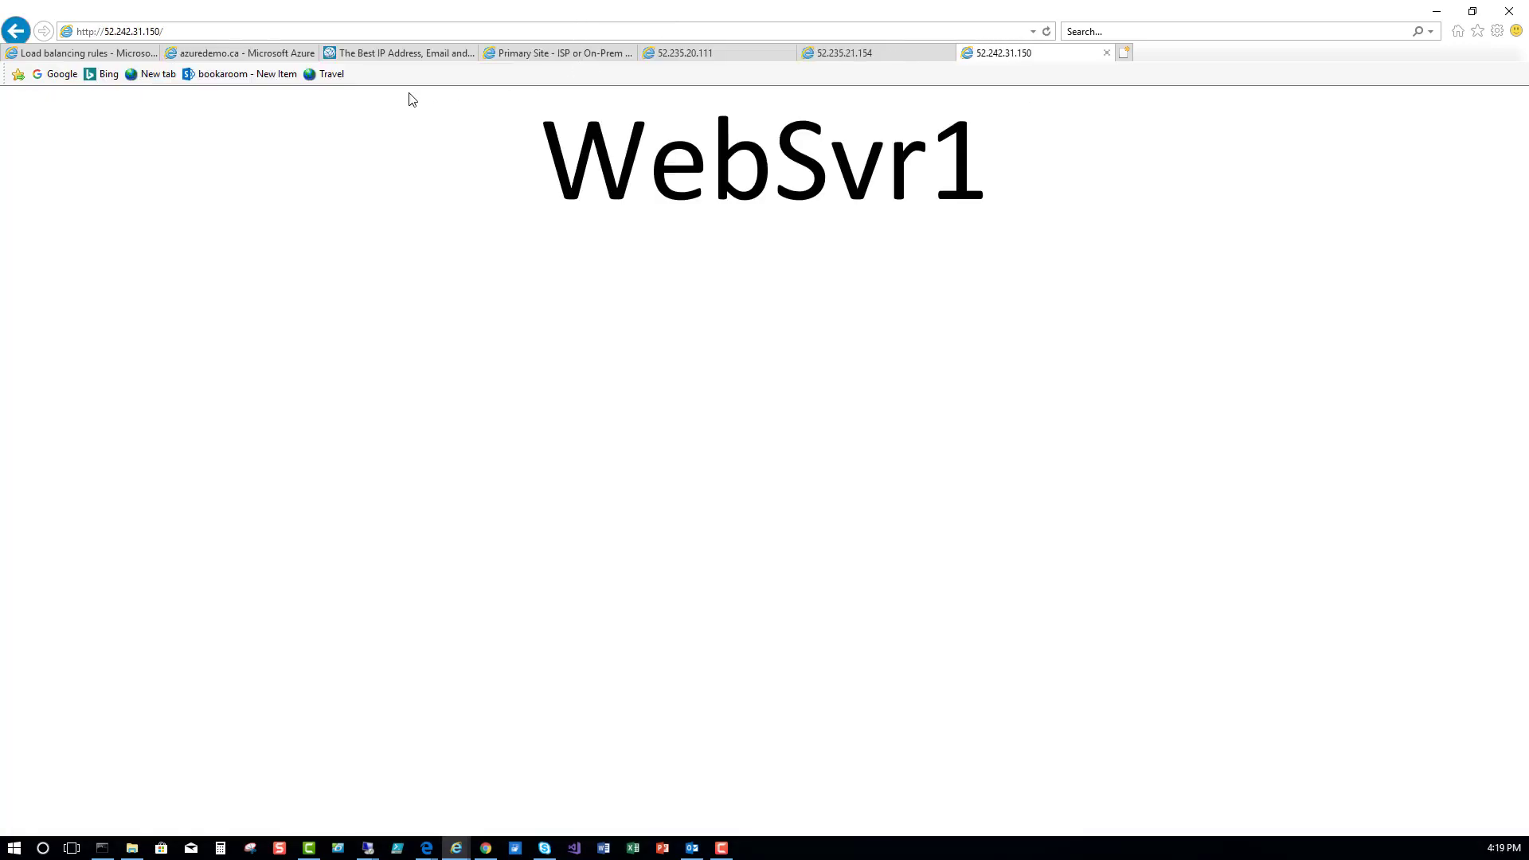
{"action": "left_click", "coordinate": [1047, 32]}
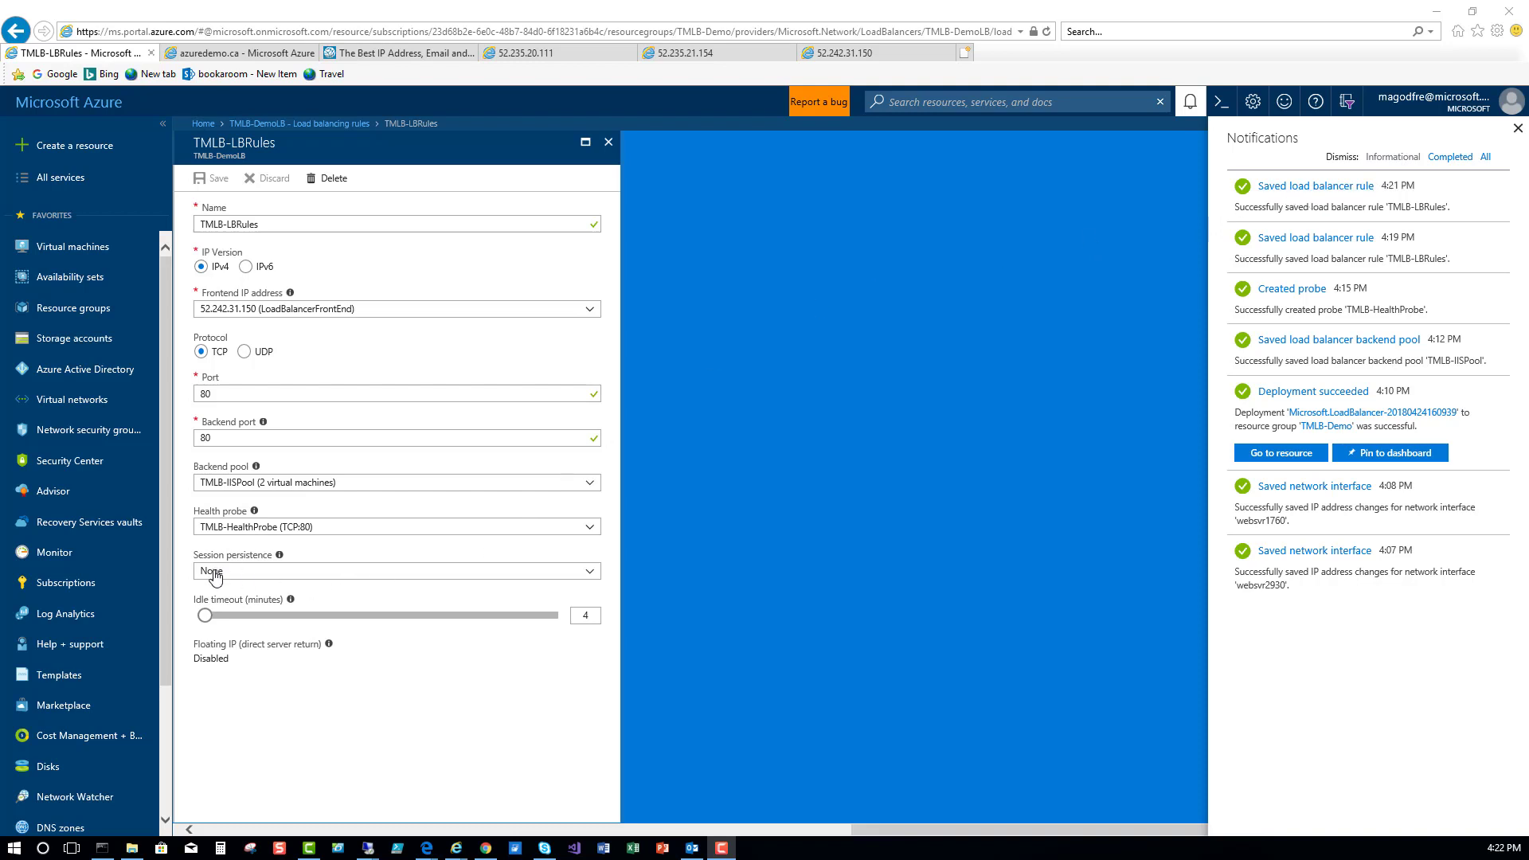
Step: Return to the 52.242.31.150 page and reload it twice to test traffic distribution with session persistence set to None
{"action": "left_click", "coordinate": [851, 56]}
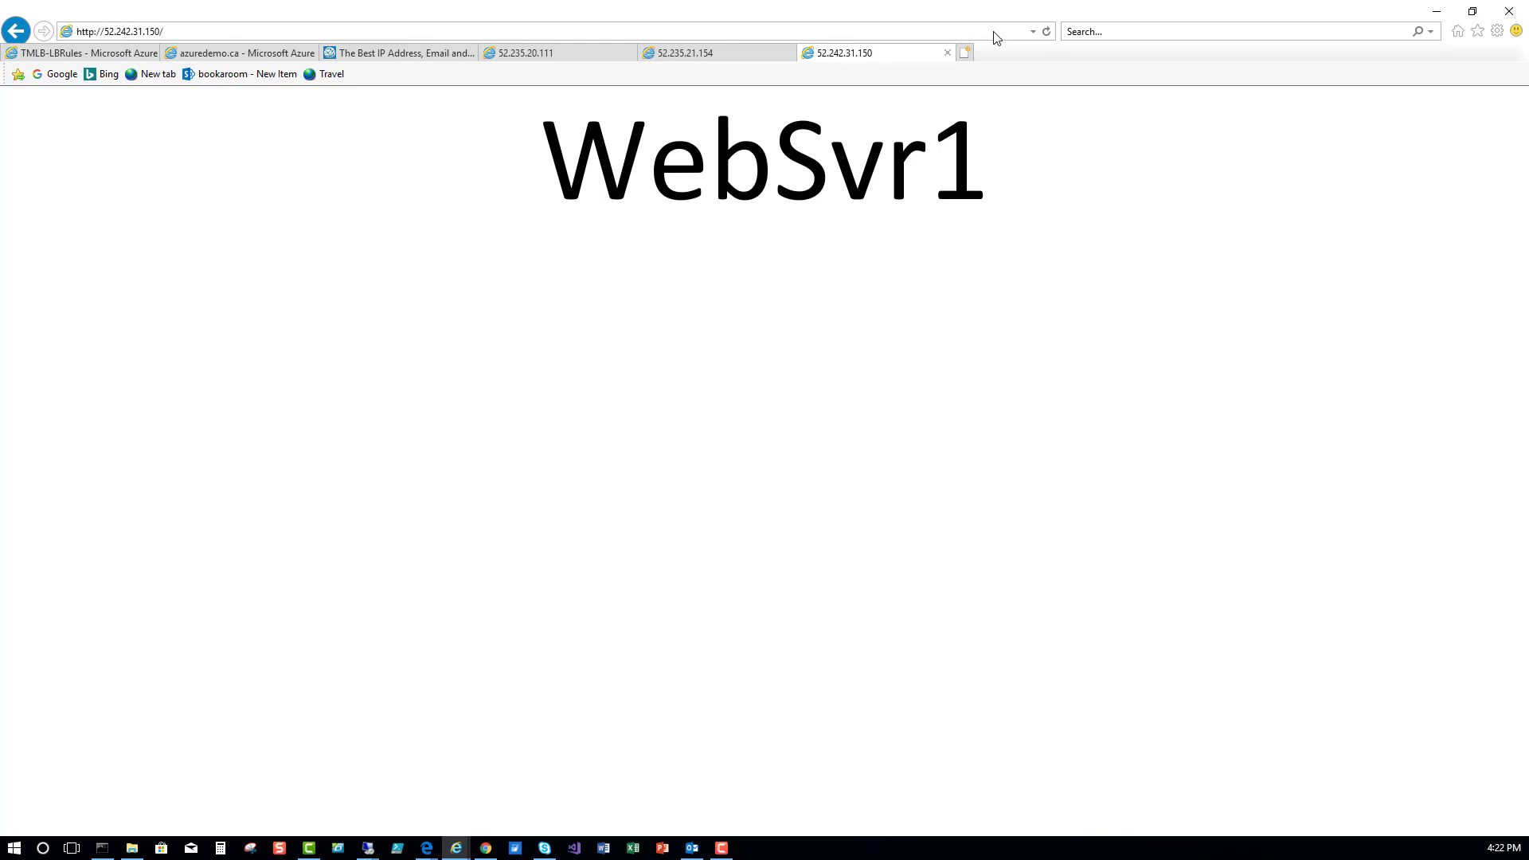
{"action": "left_click", "coordinate": [1047, 31]}
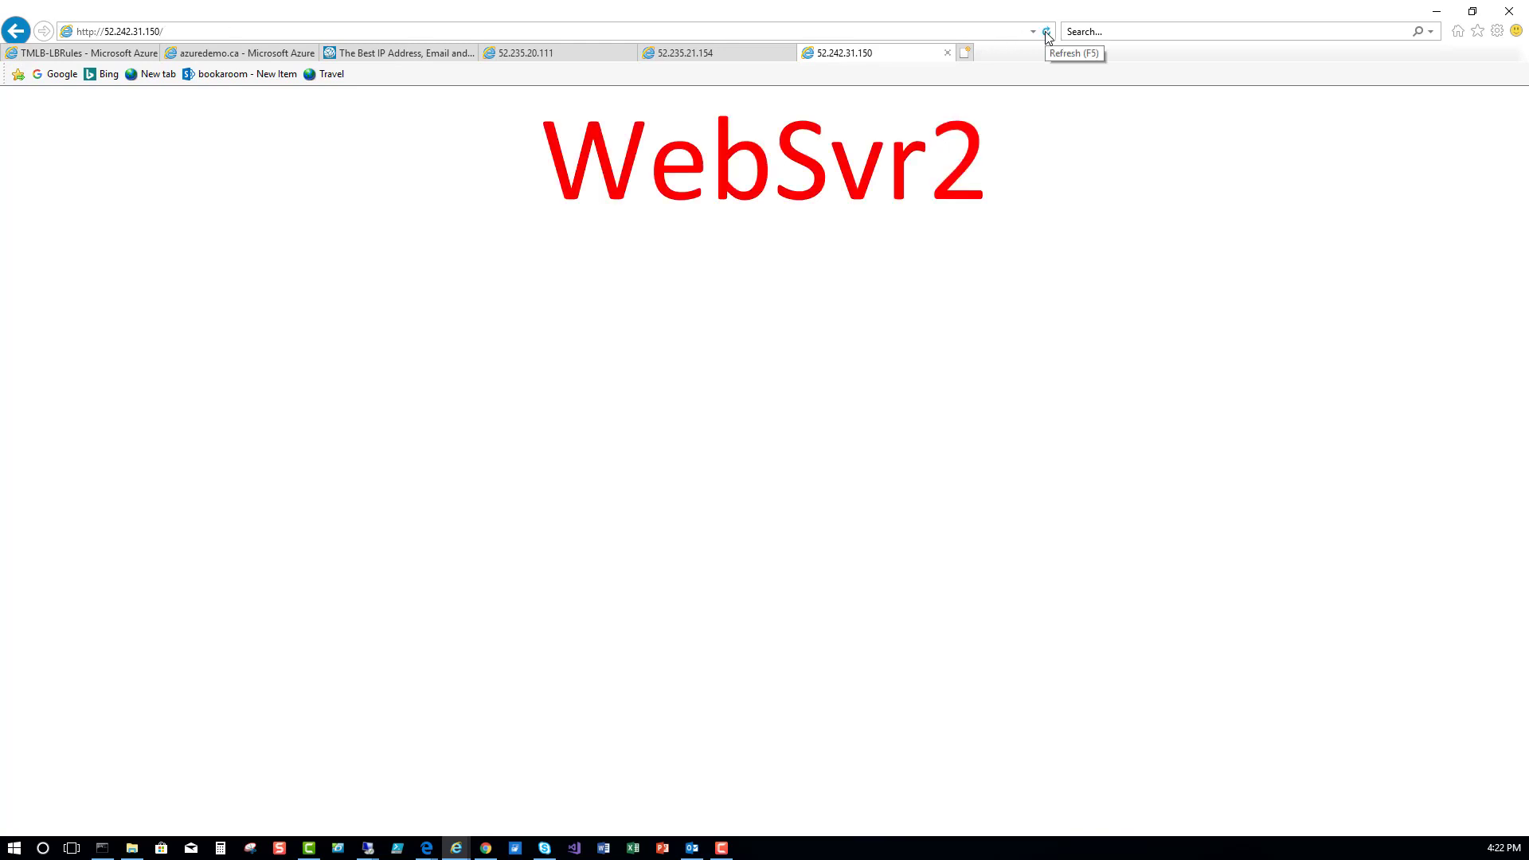
{"action": "left_click", "coordinate": [1047, 33]}
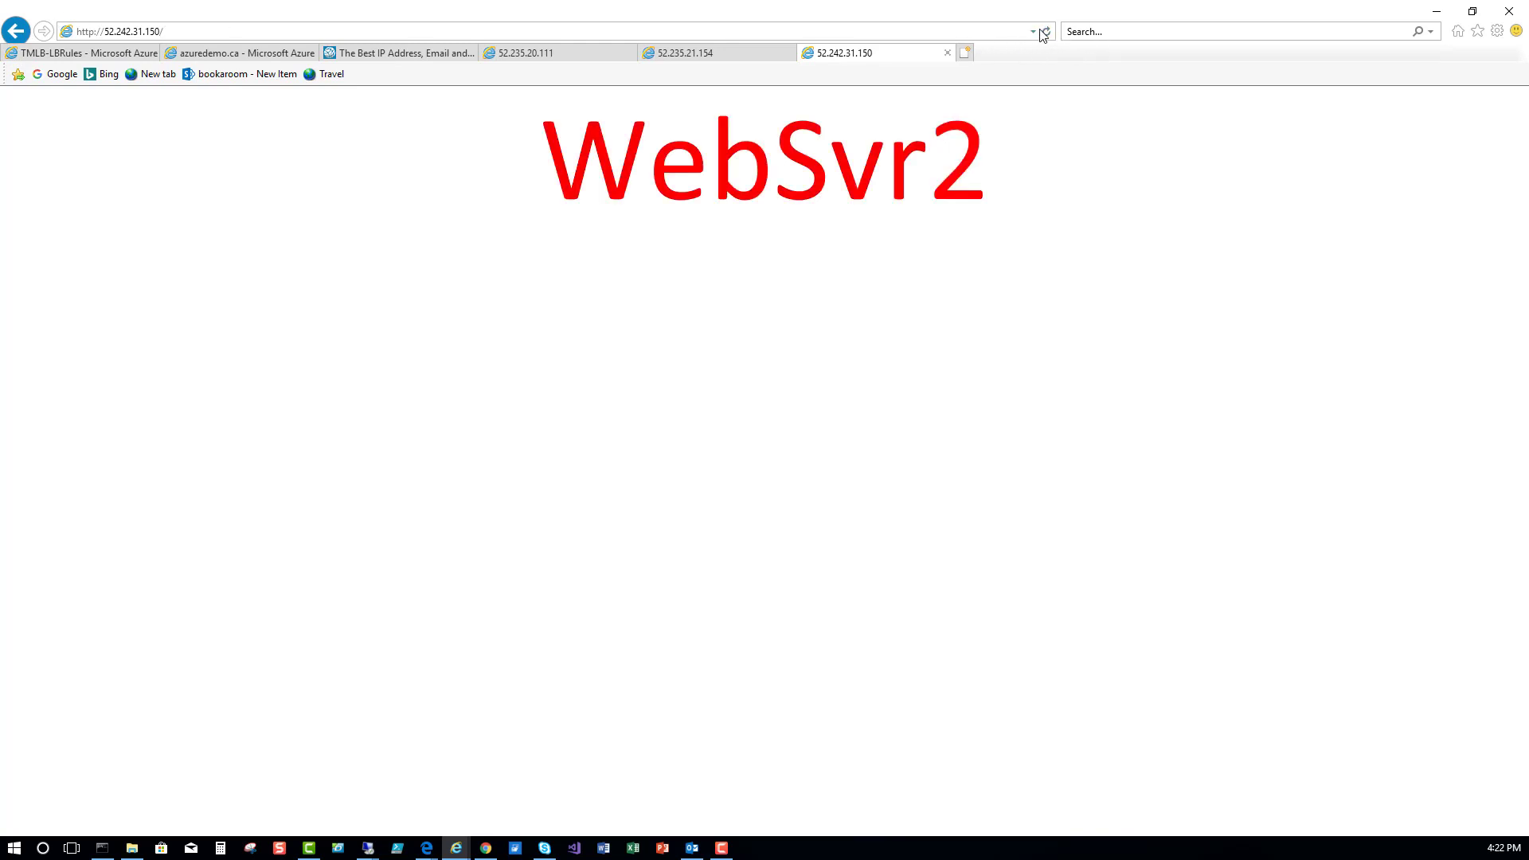